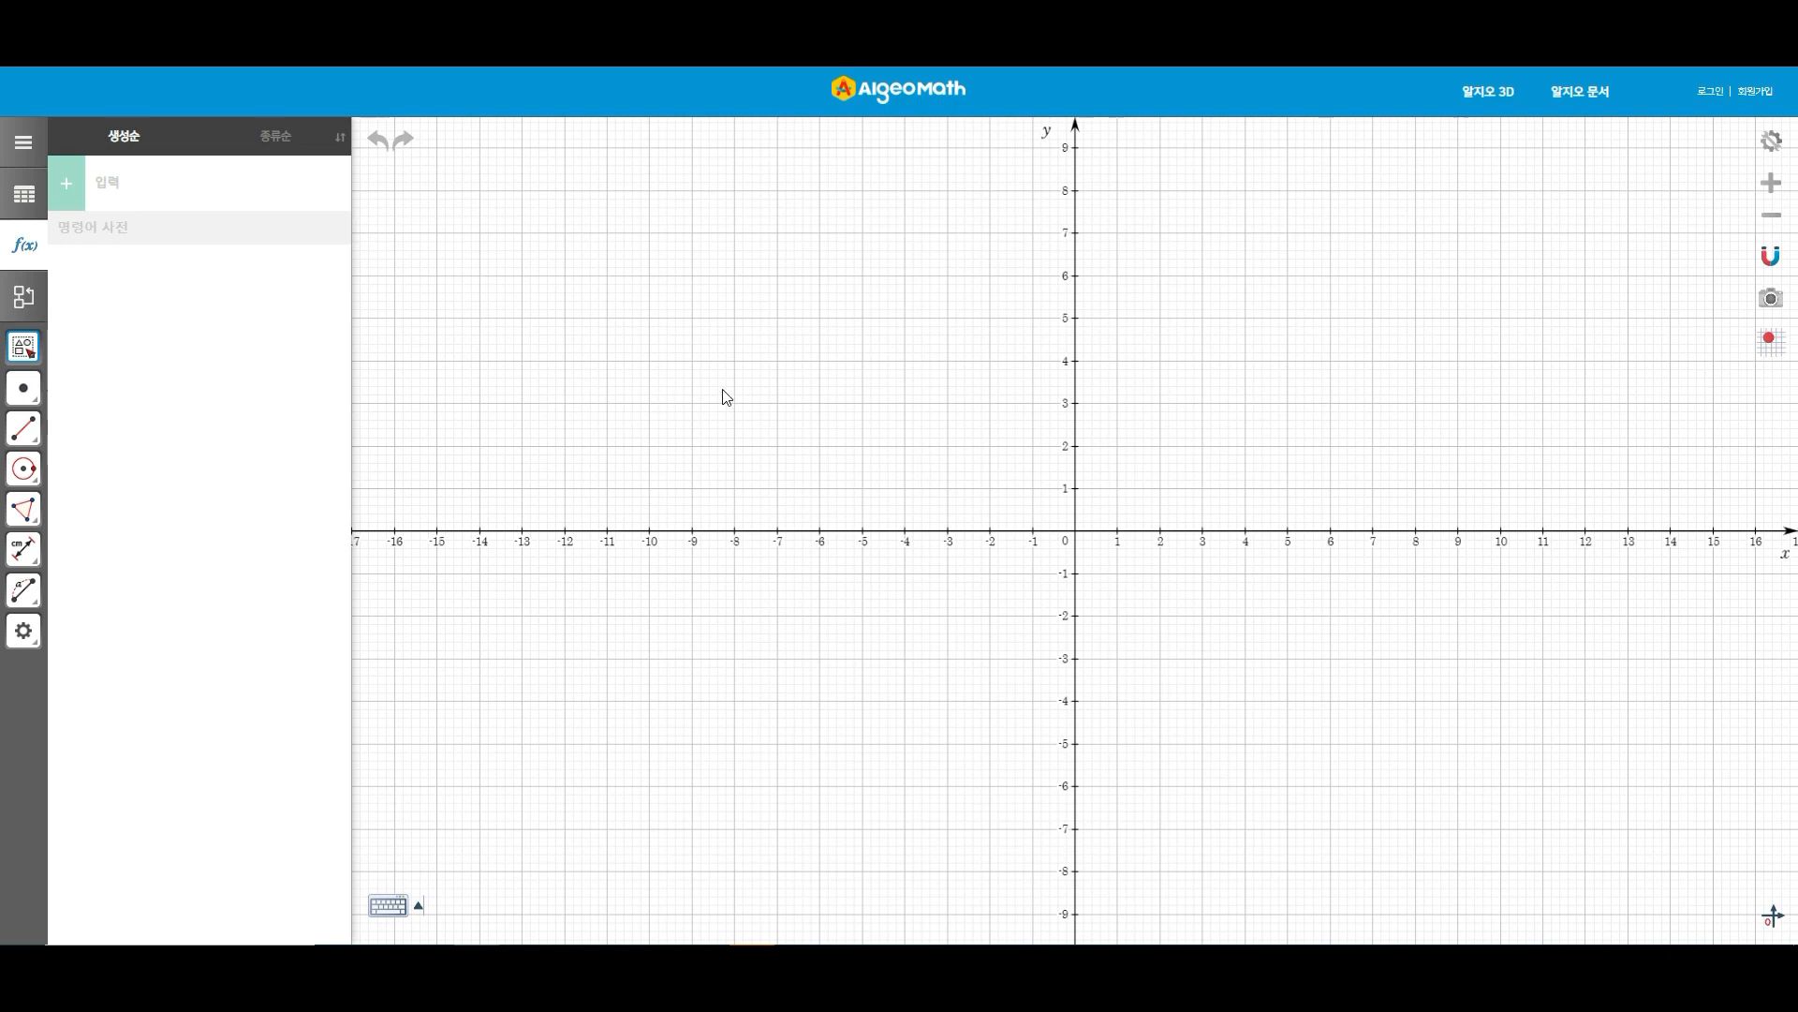
Draw two crossing lines, one through (-6.20, -3.20) and (4, 2.80), the other through (-4.20, 4.80) and (6.60, -3).
{"action": "key", "text": "l"}
{"action": "left_click", "coordinate": [811, 666]}
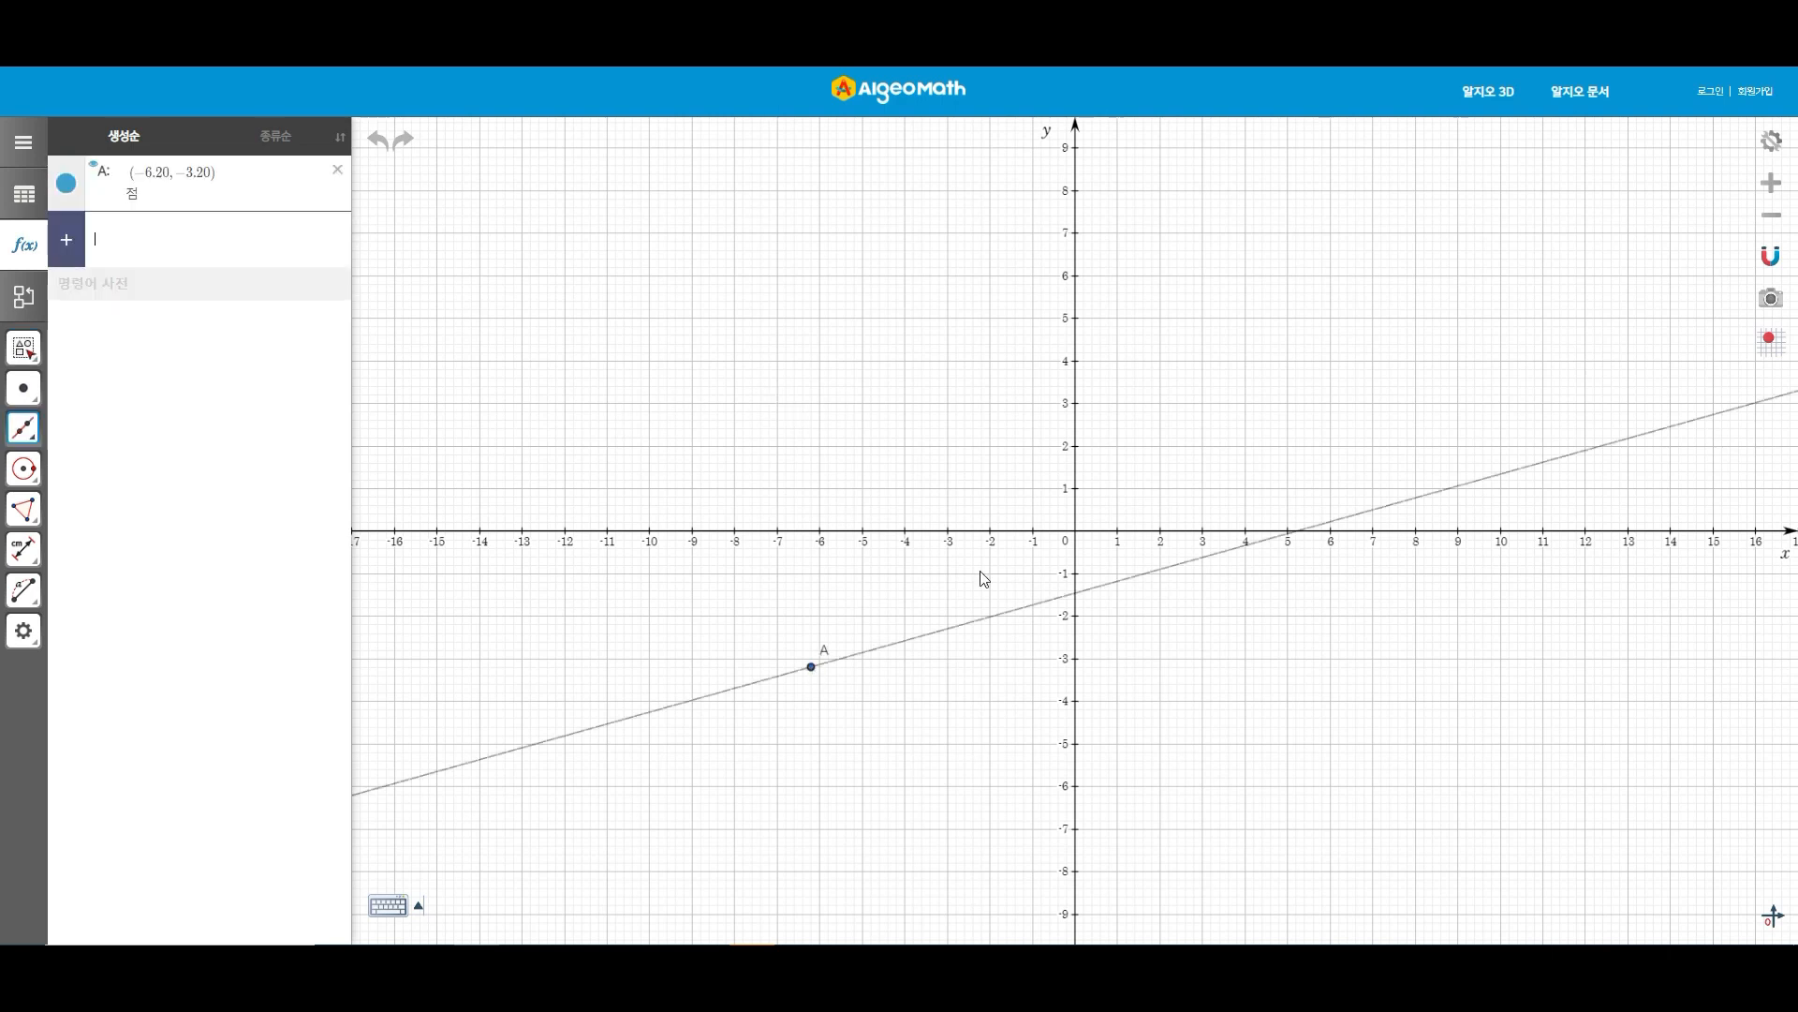
{"action": "left_click", "coordinate": [1245, 411]}
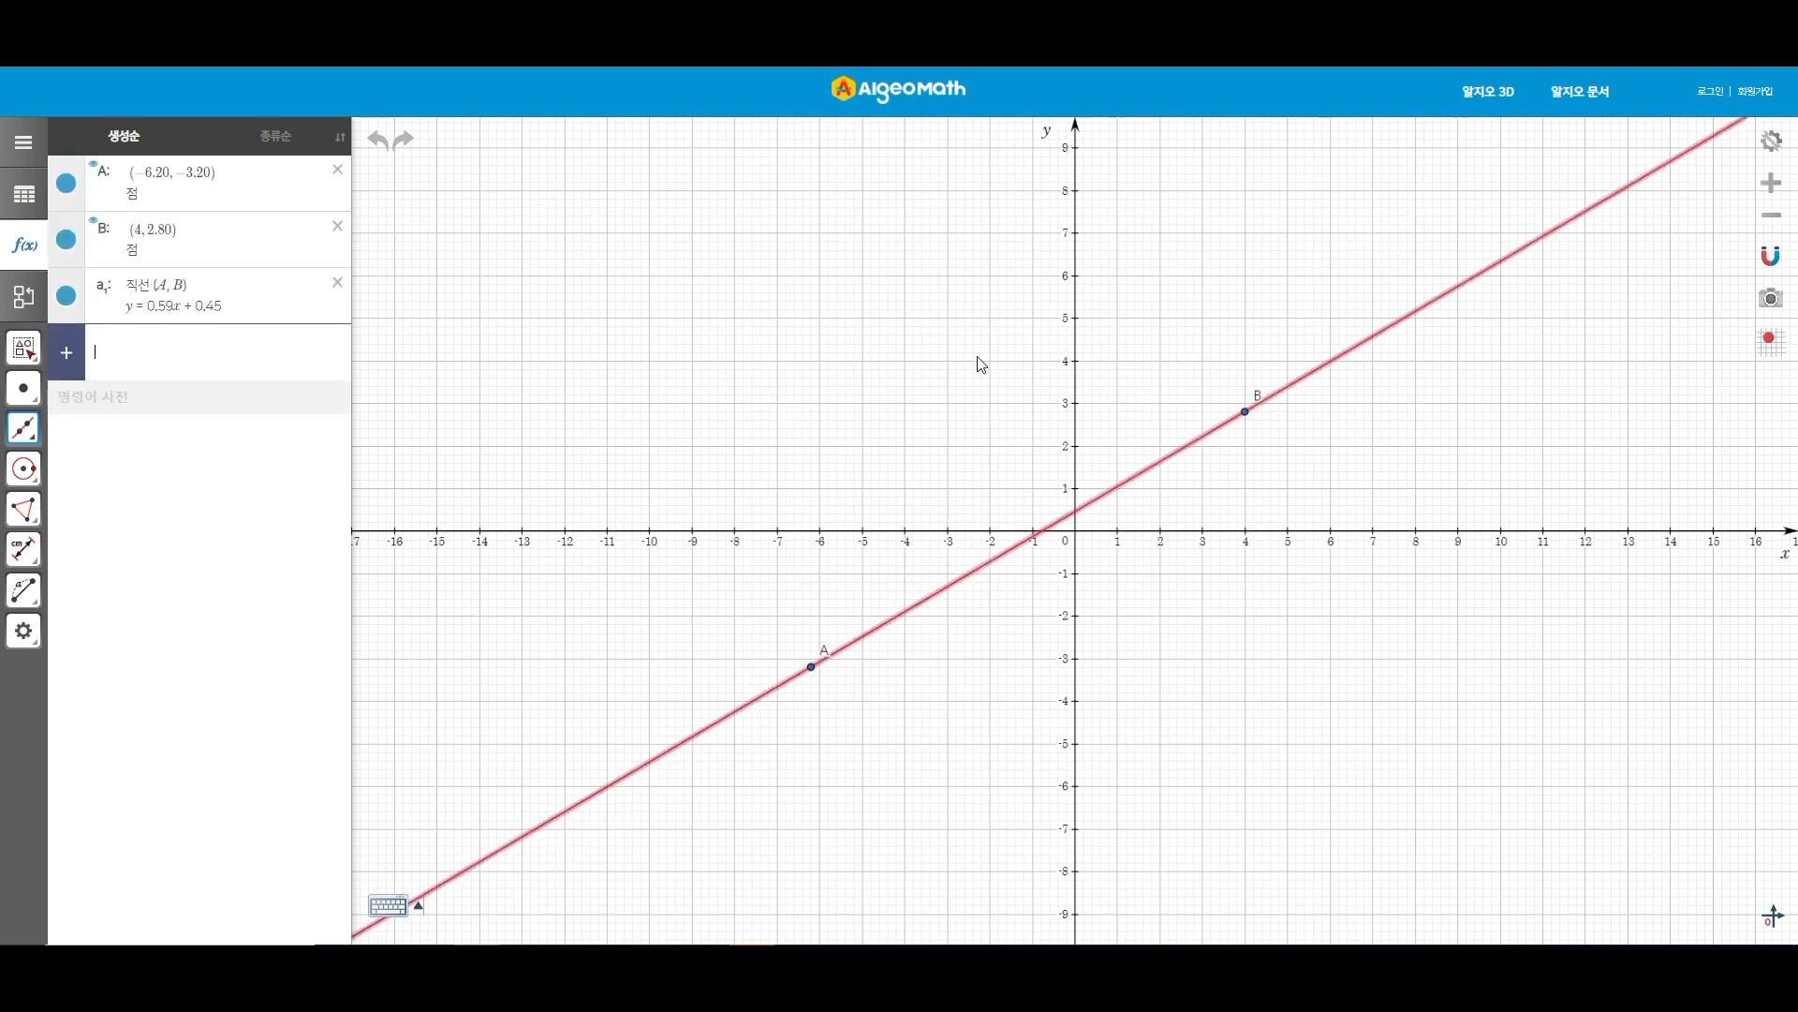
{"action": "left_click", "coordinate": [897, 327]}
{"action": "left_click", "coordinate": [1355, 658]}
{"action": "key", "text": "Escape"}
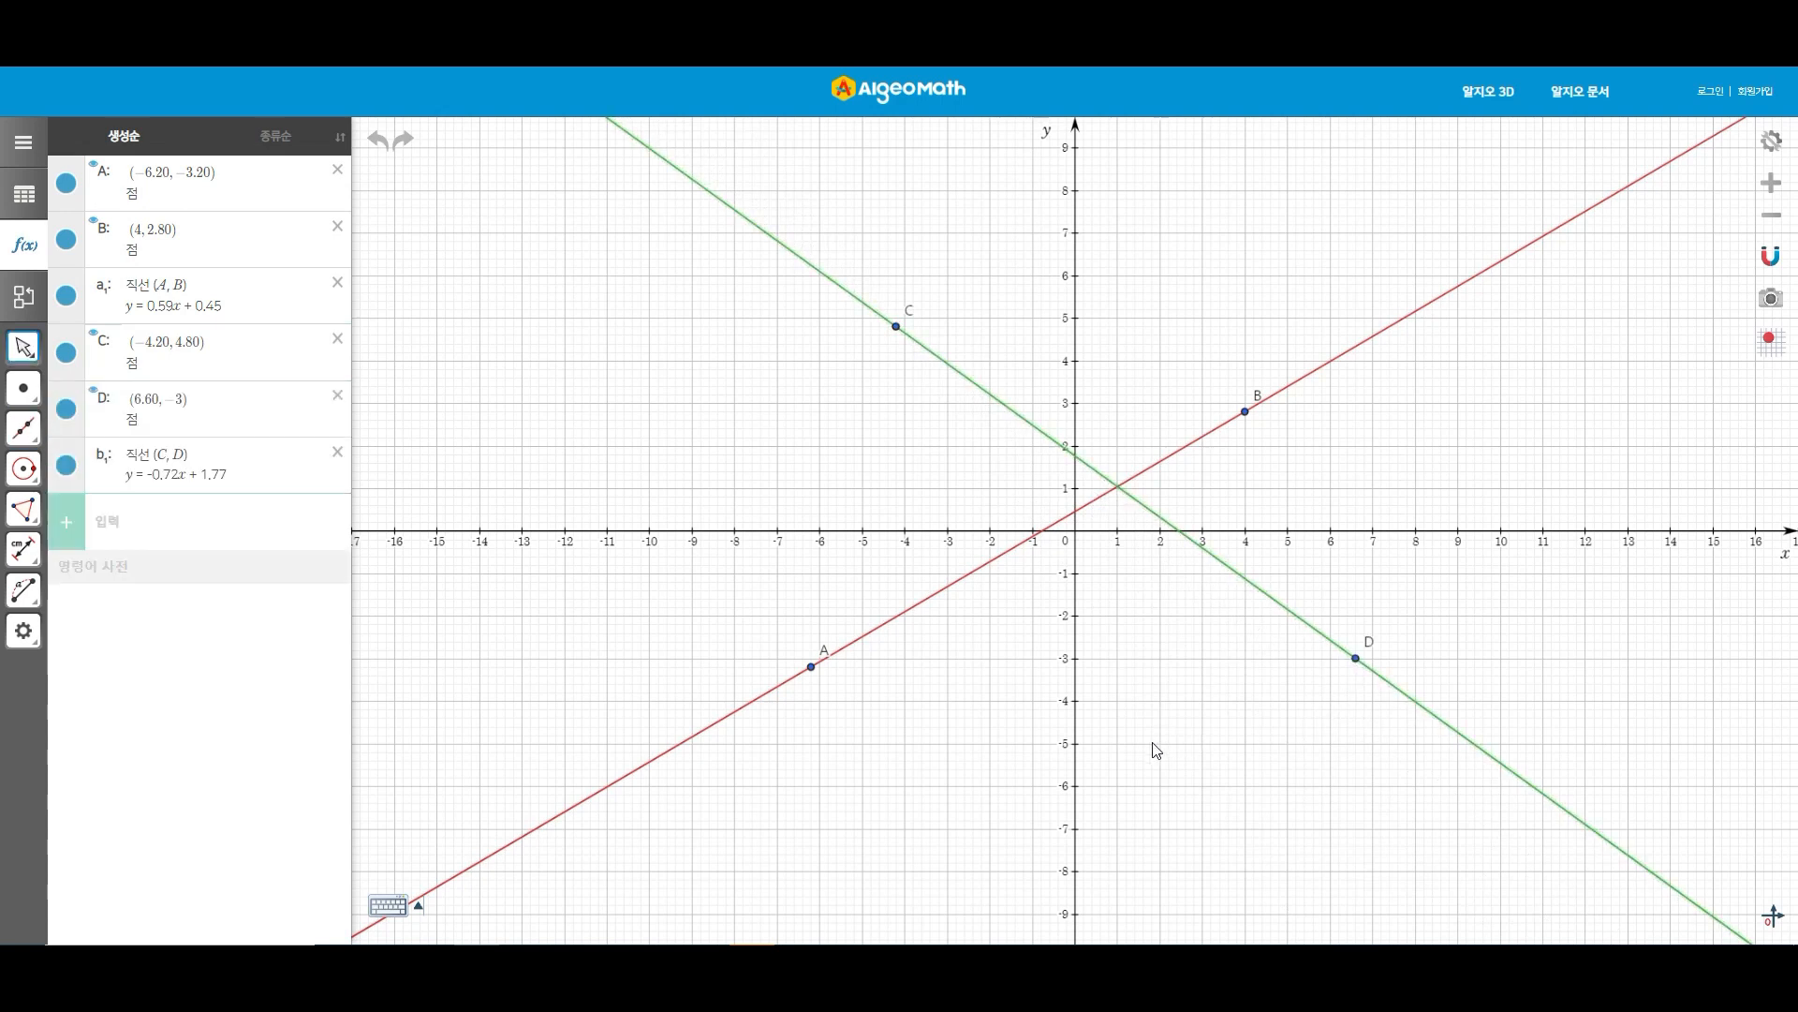
Construct the intersection point of the two lines AB and CD.
{"action": "key", "text": "i"}
{"action": "left_click", "coordinate": [1012, 553]}
{"action": "left_click", "coordinate": [1014, 413]}
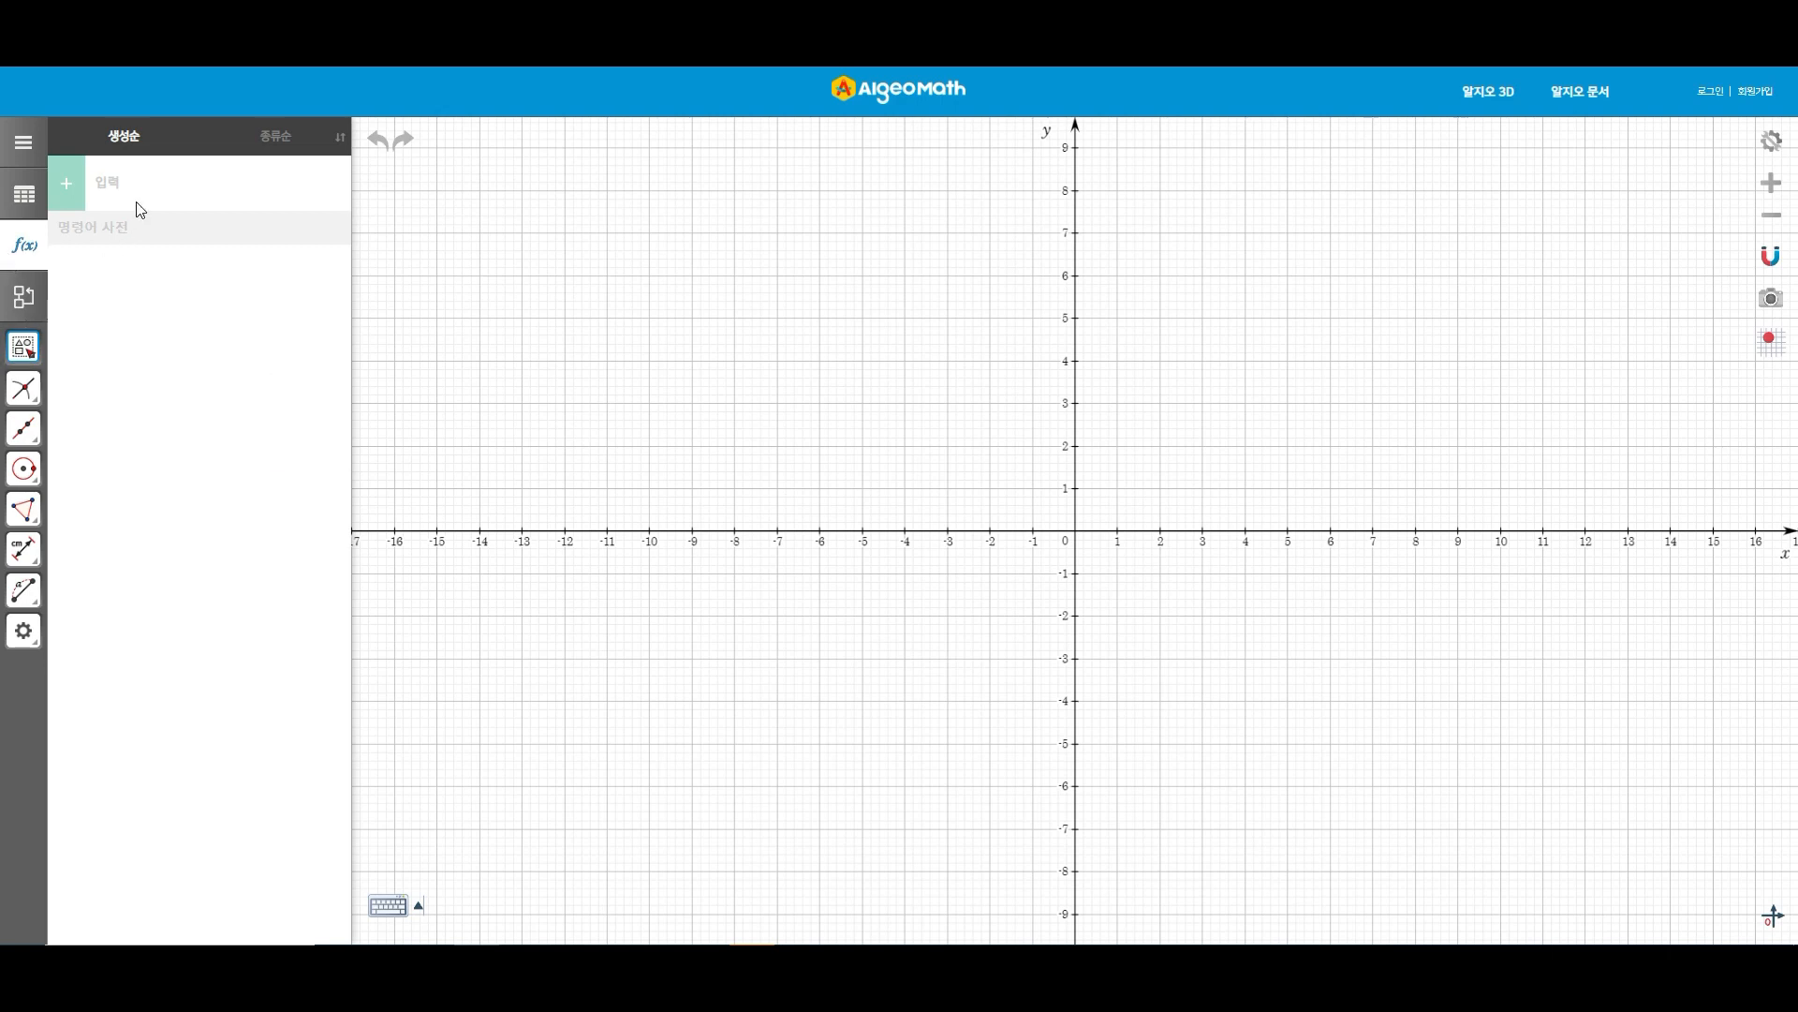
Plot the function f(x) = x^2.
{"action": "left_click", "coordinate": [147, 180]}
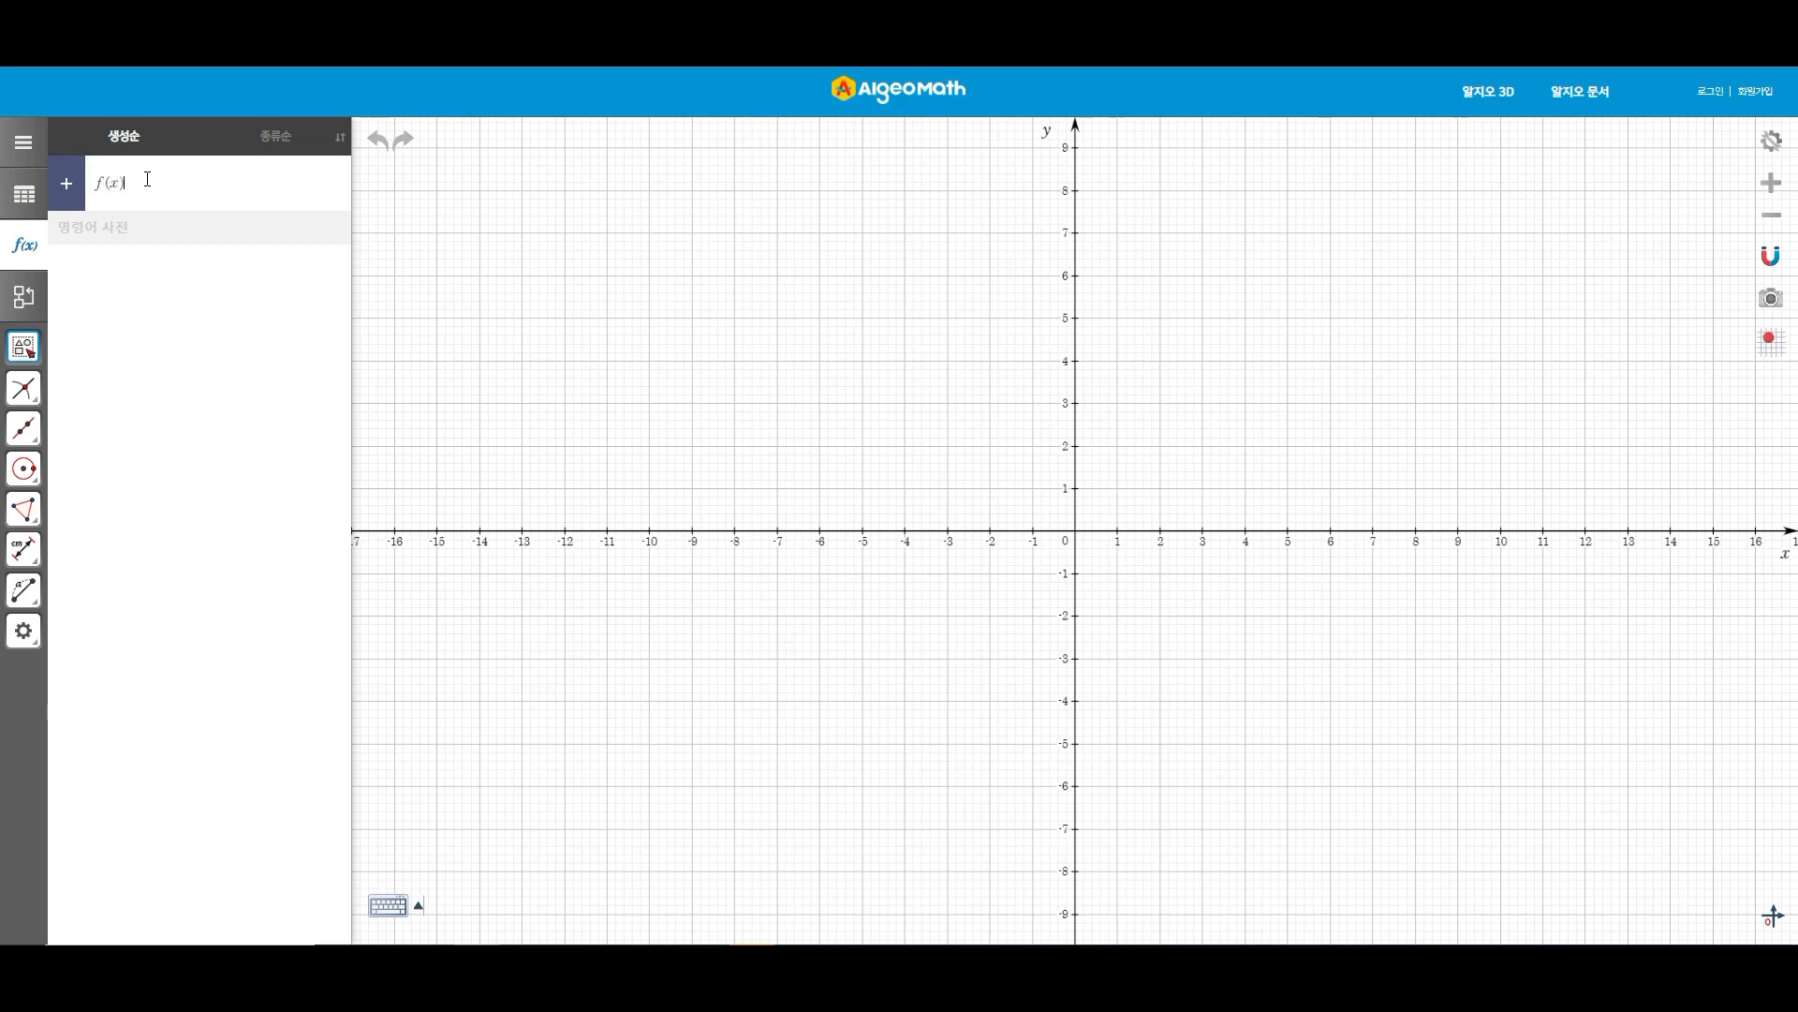
{"action": "type", "text": "x"}
{"action": "key", "text": "Return"}
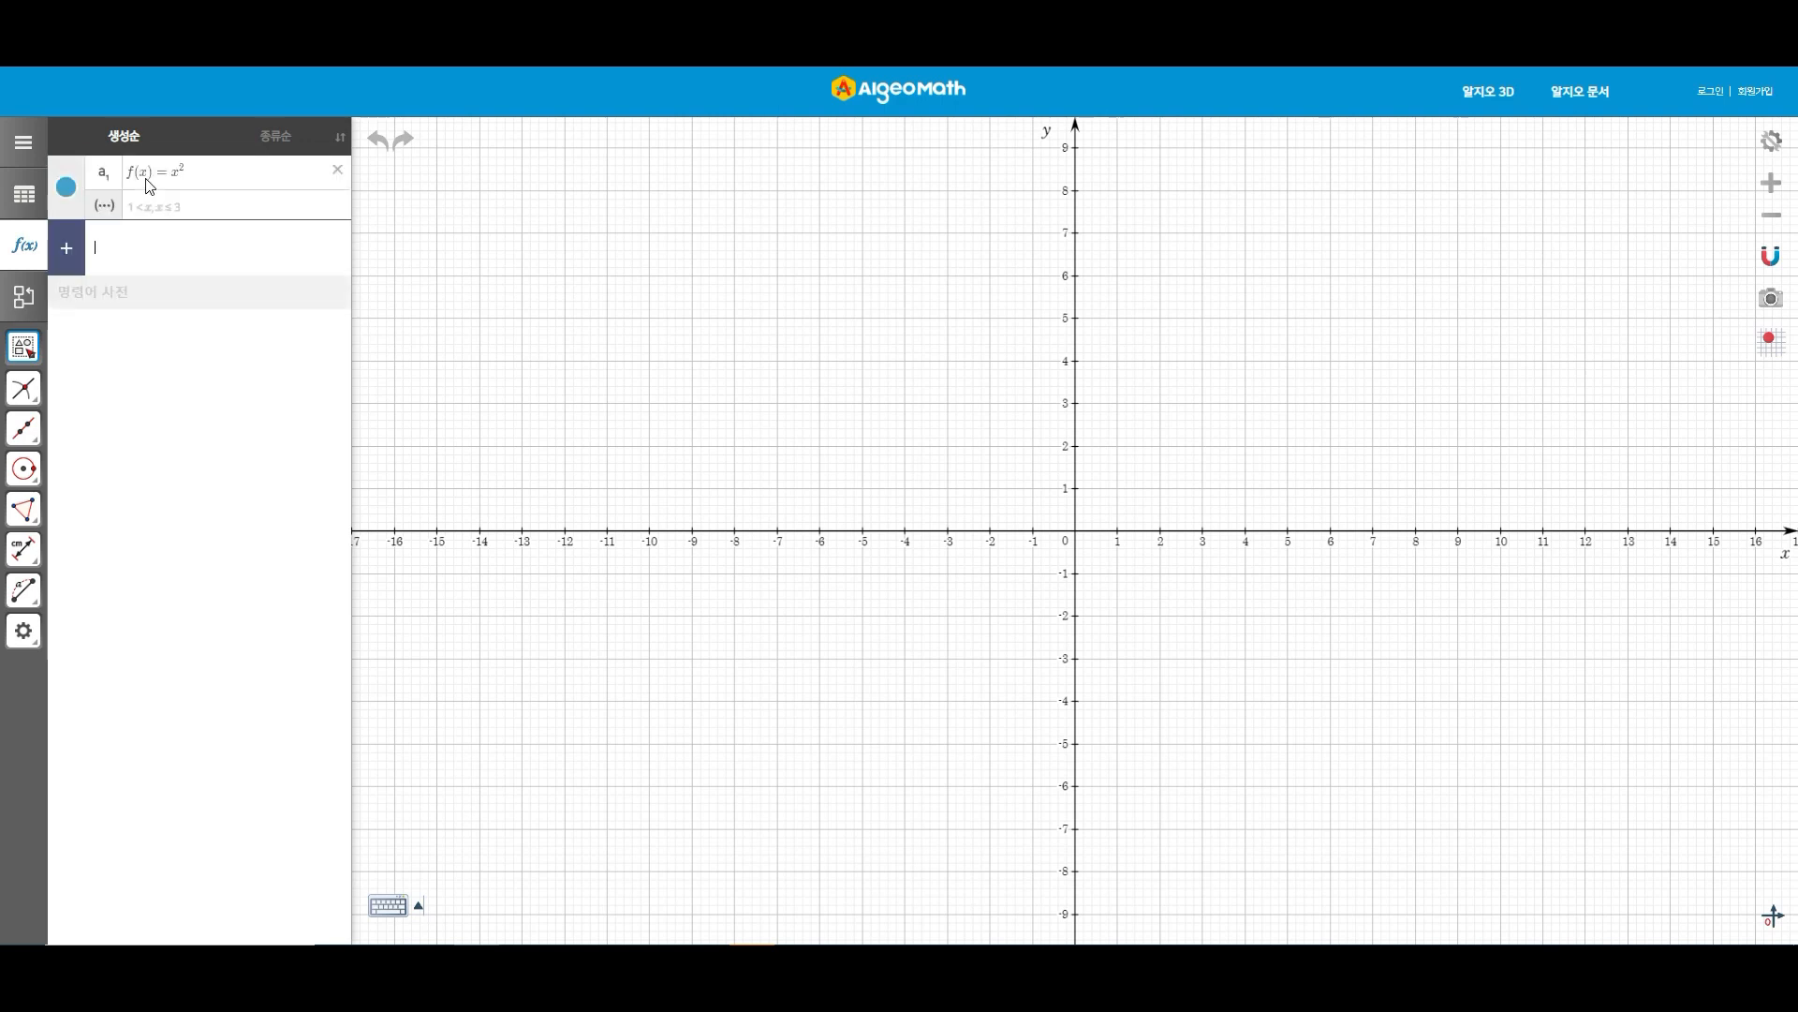
{"action": "left_click", "coordinate": [966, 448]}
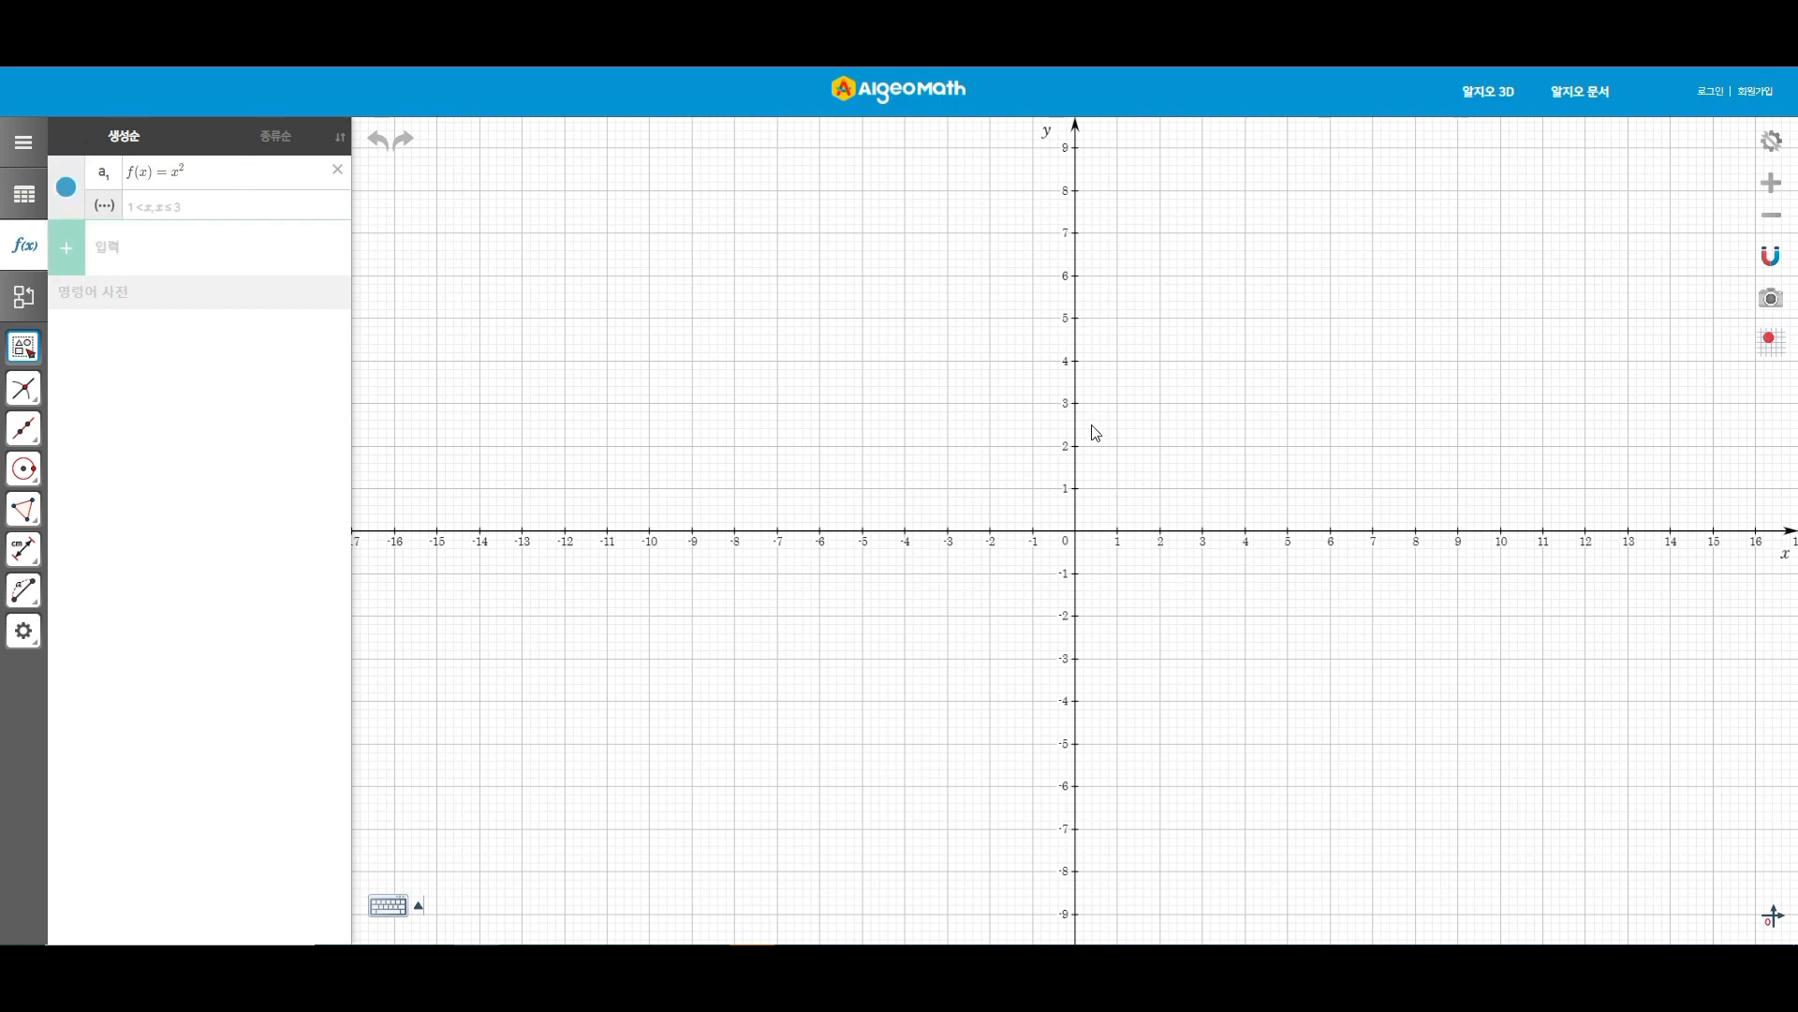
Place a point at (1, 1) on the parabola.
{"action": "scroll", "coordinate": [1166, 451], "scroll_direction": "down", "scroll_amount": 3}
{"action": "left_click_drag", "start_coordinate": [1359, 339], "coordinate": [1192, 594]}
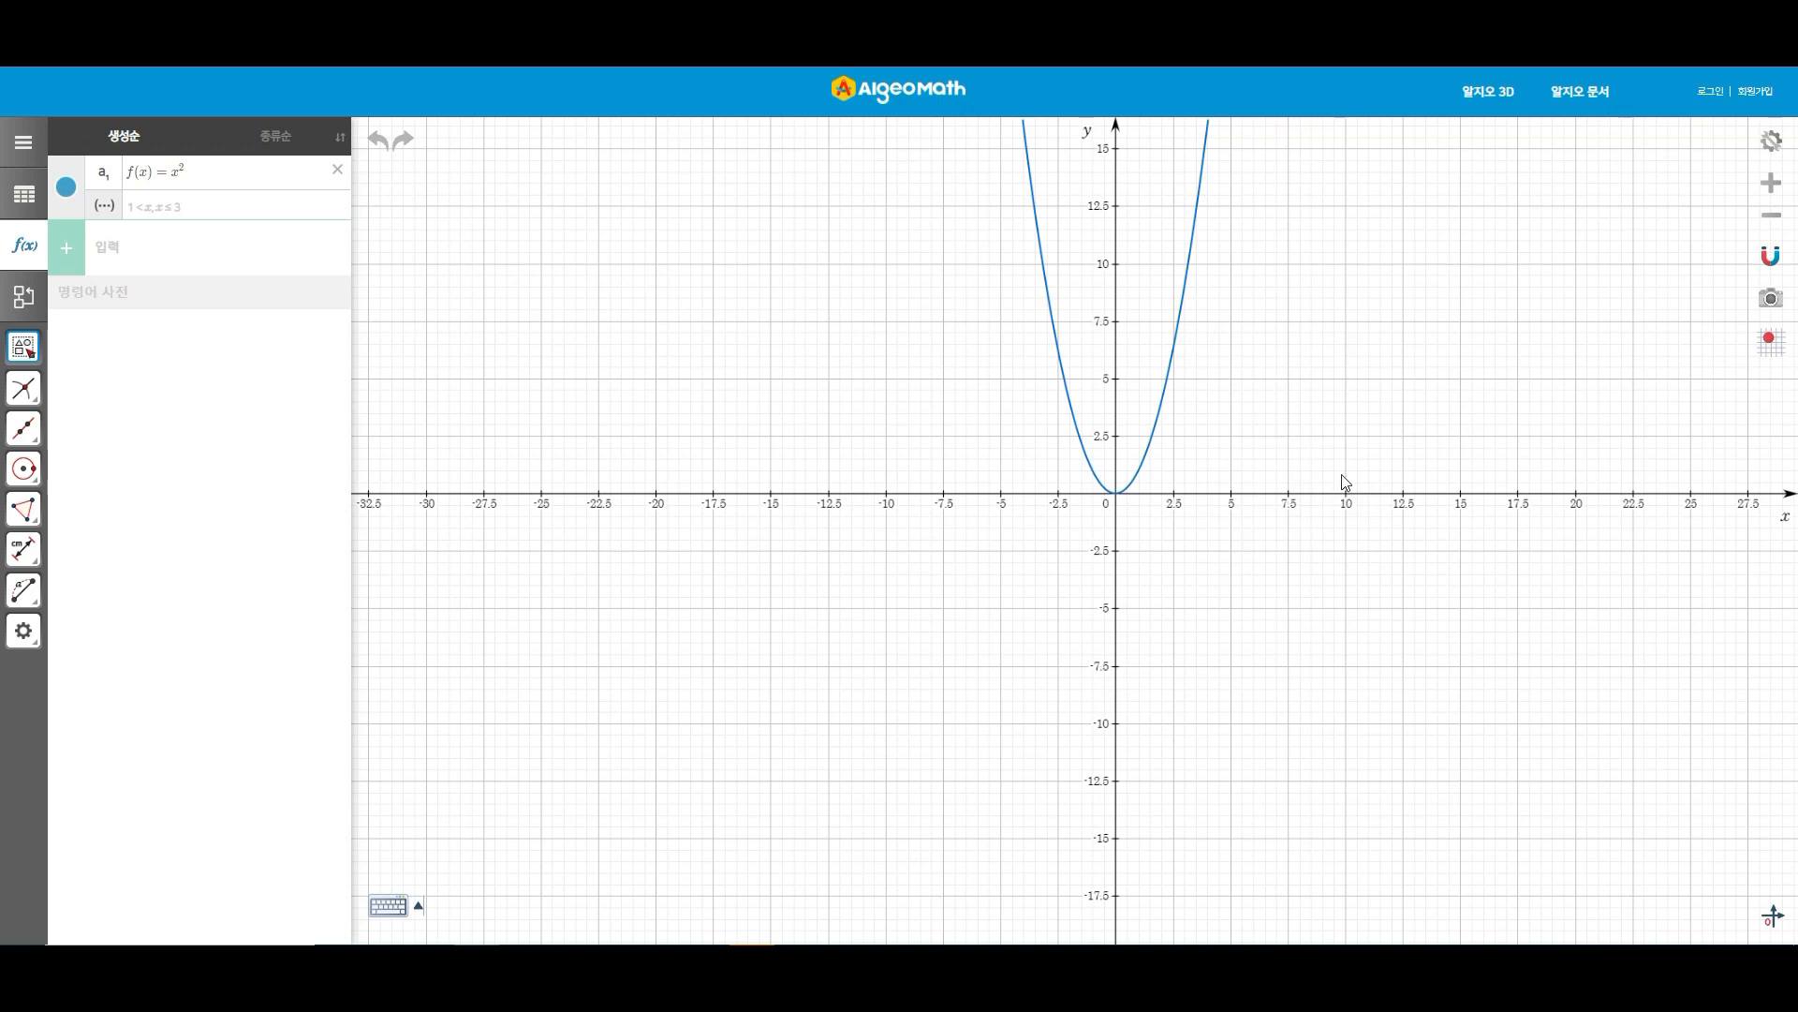
{"action": "left_click_drag", "start_coordinate": [1373, 358], "coordinate": [1314, 546]}
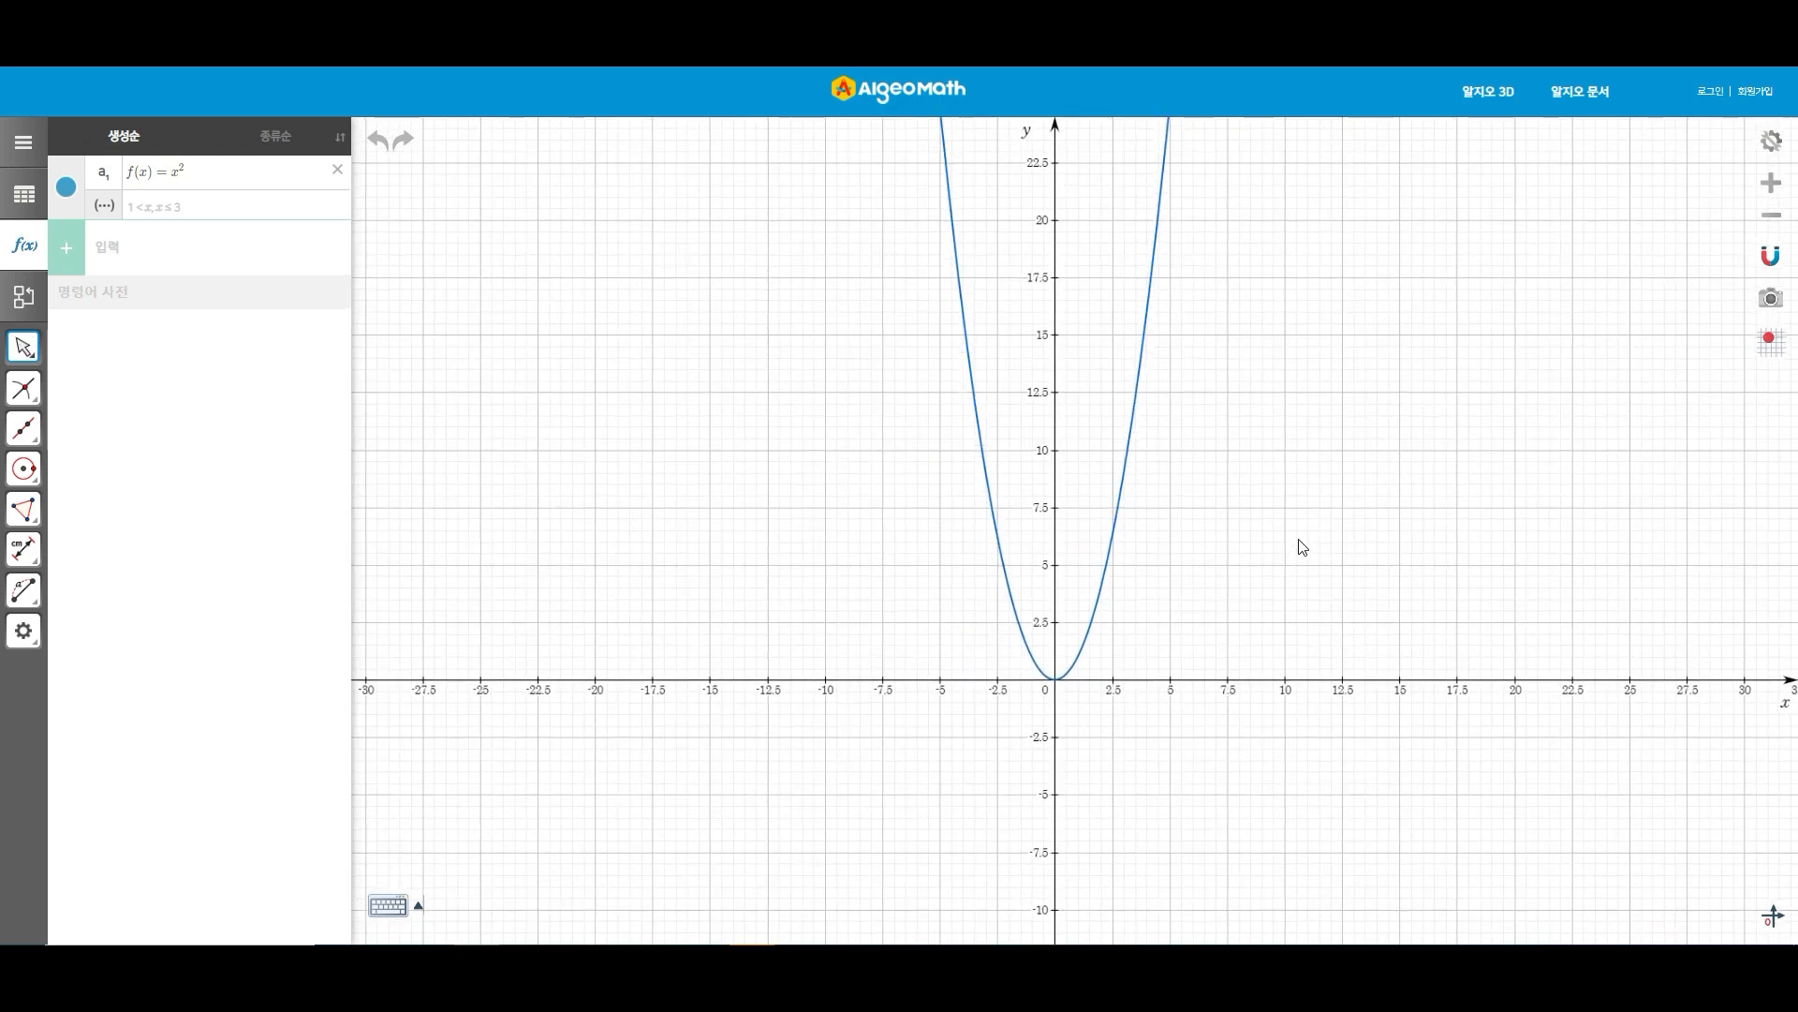
{"action": "scroll", "coordinate": [1298, 534], "scroll_direction": "up", "scroll_amount": 4}
{"action": "scroll", "coordinate": [1284, 506], "scroll_direction": "up", "scroll_amount": 2}
{"action": "scroll", "coordinate": [1218, 576], "scroll_direction": "up", "scroll_amount": 1}
{"action": "left_click_drag", "start_coordinate": [1192, 570], "coordinate": [1272, 582]}
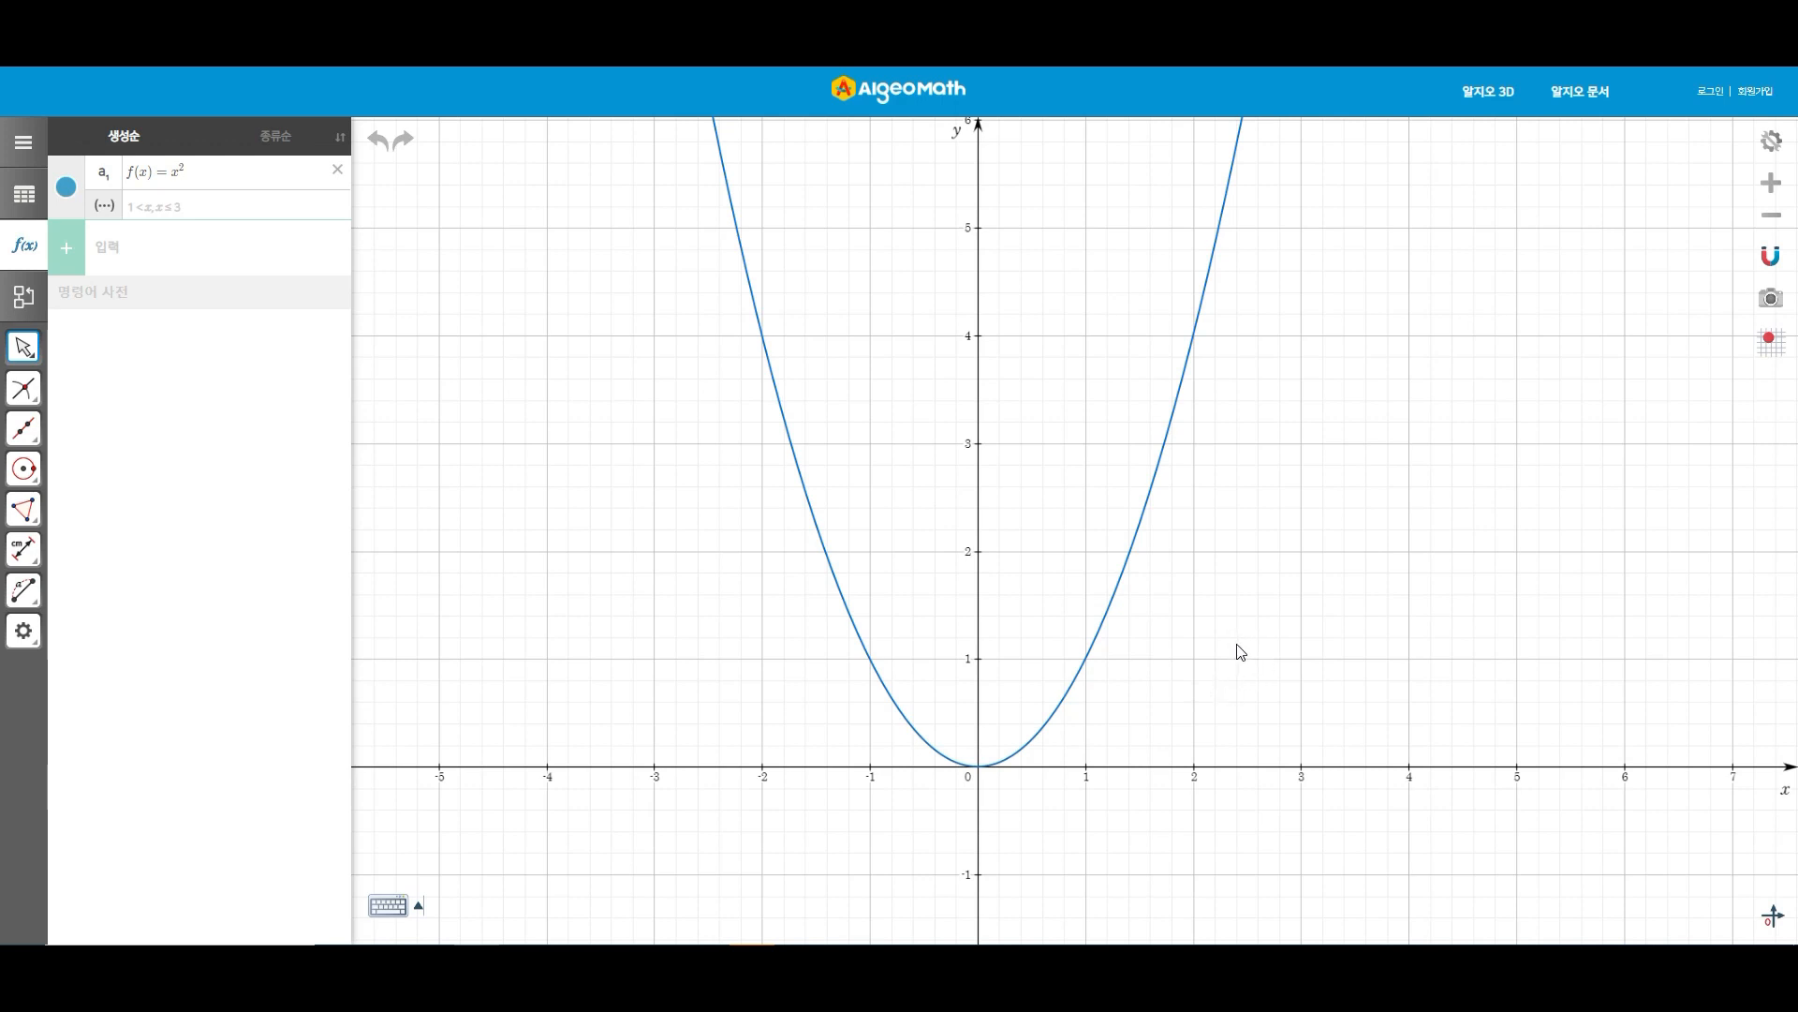
{"action": "key", "text": "p"}
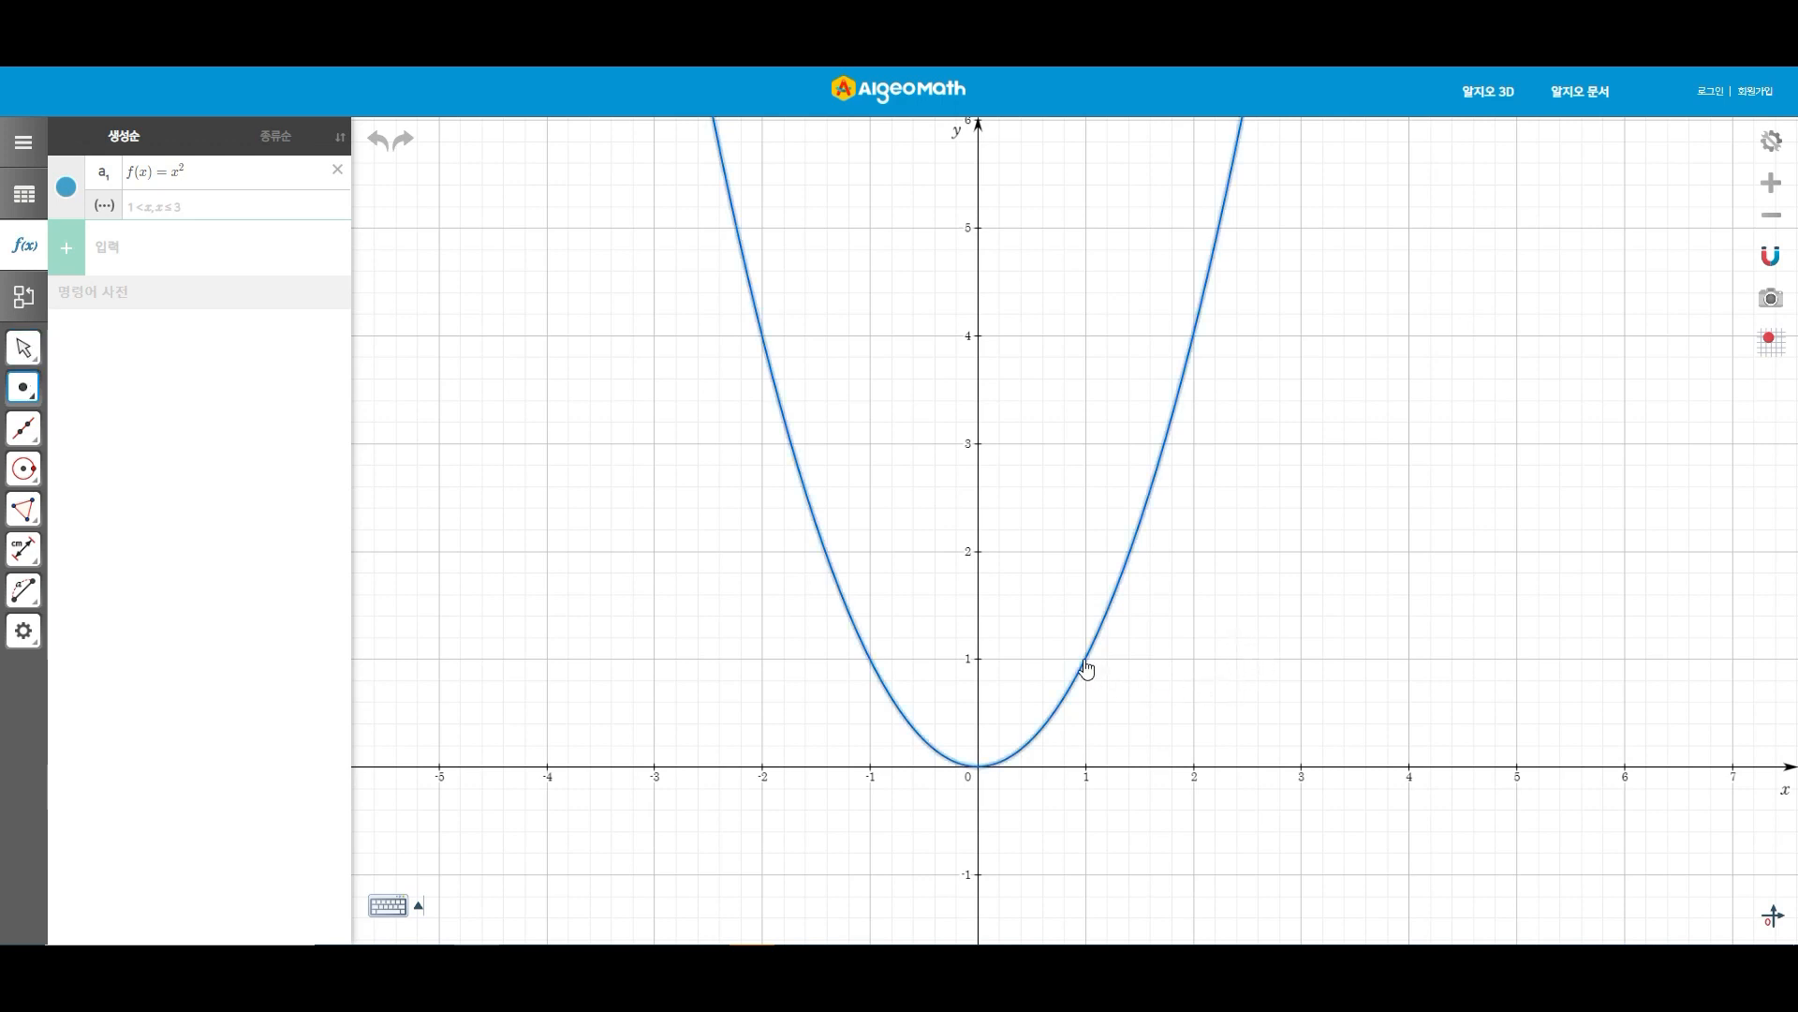
{"action": "left_click", "coordinate": [1085, 661]}
{"action": "key", "text": "Escape"}
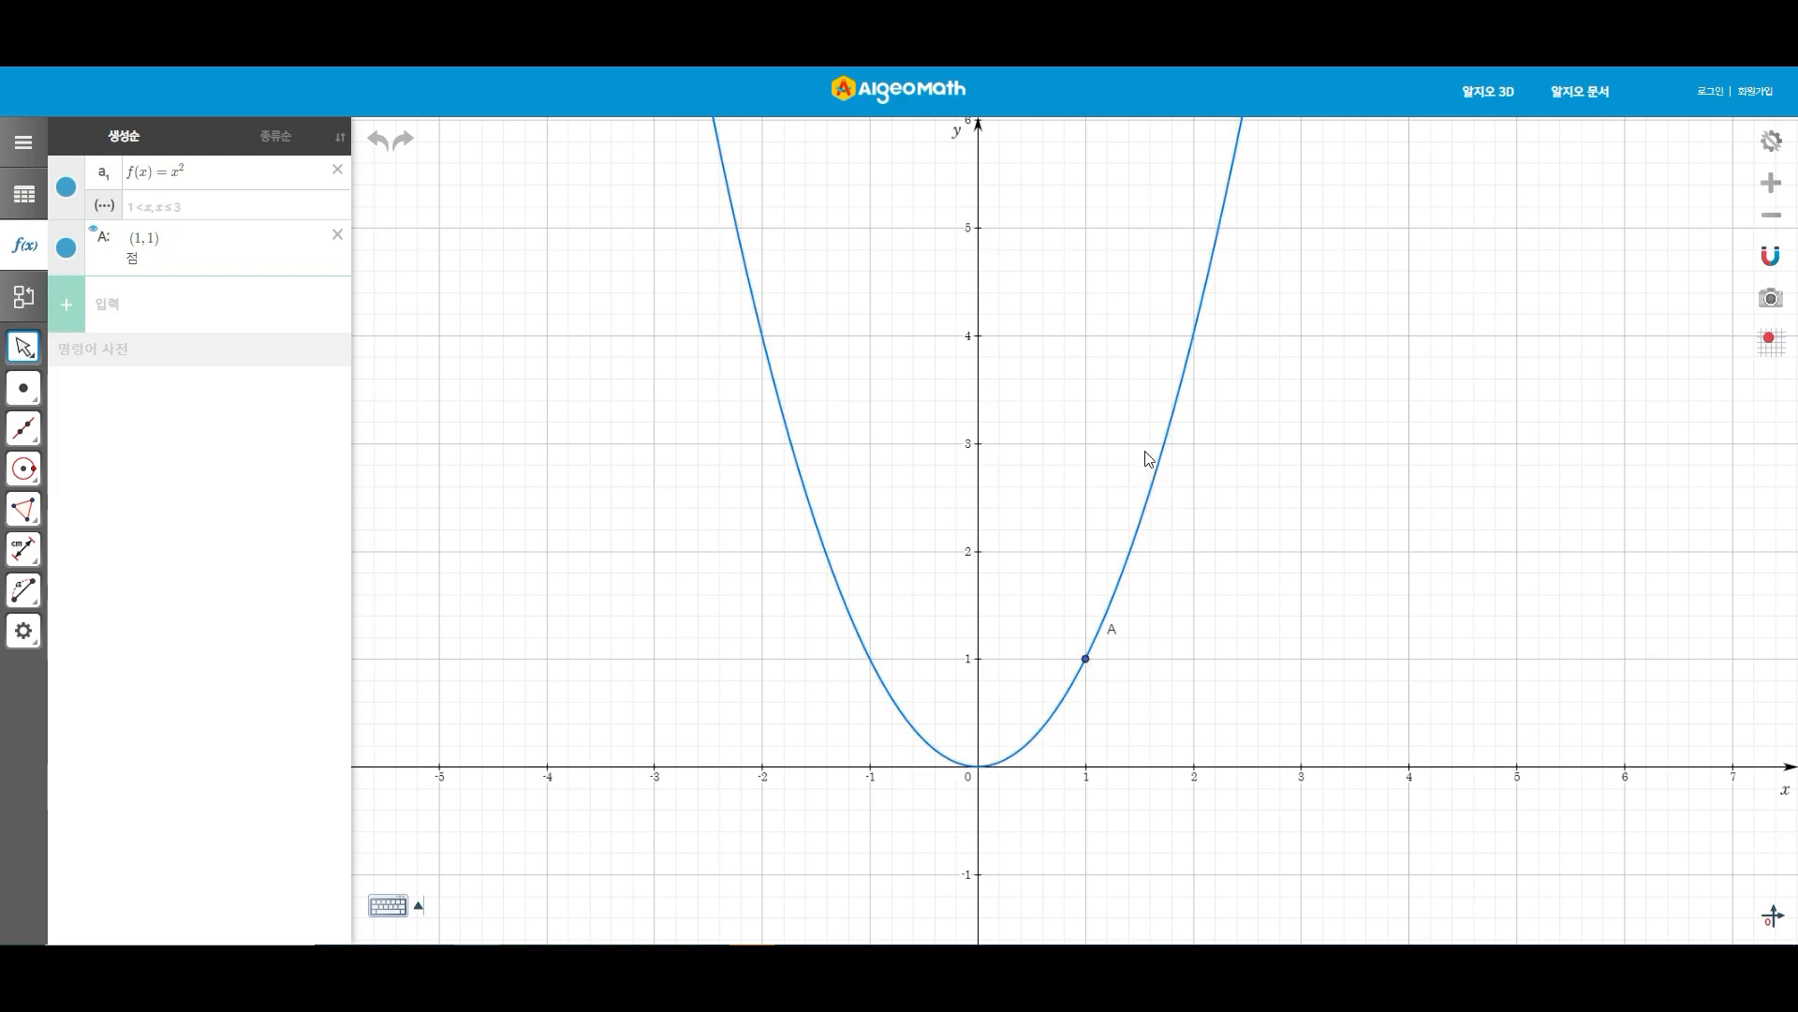
Attach a second point to the parabola above A and slide it to about (1.75, 3.05).
{"action": "left_click", "coordinate": [24, 389]}
{"action": "left_click", "coordinate": [1170, 431]}
{"action": "key", "text": "Escape"}
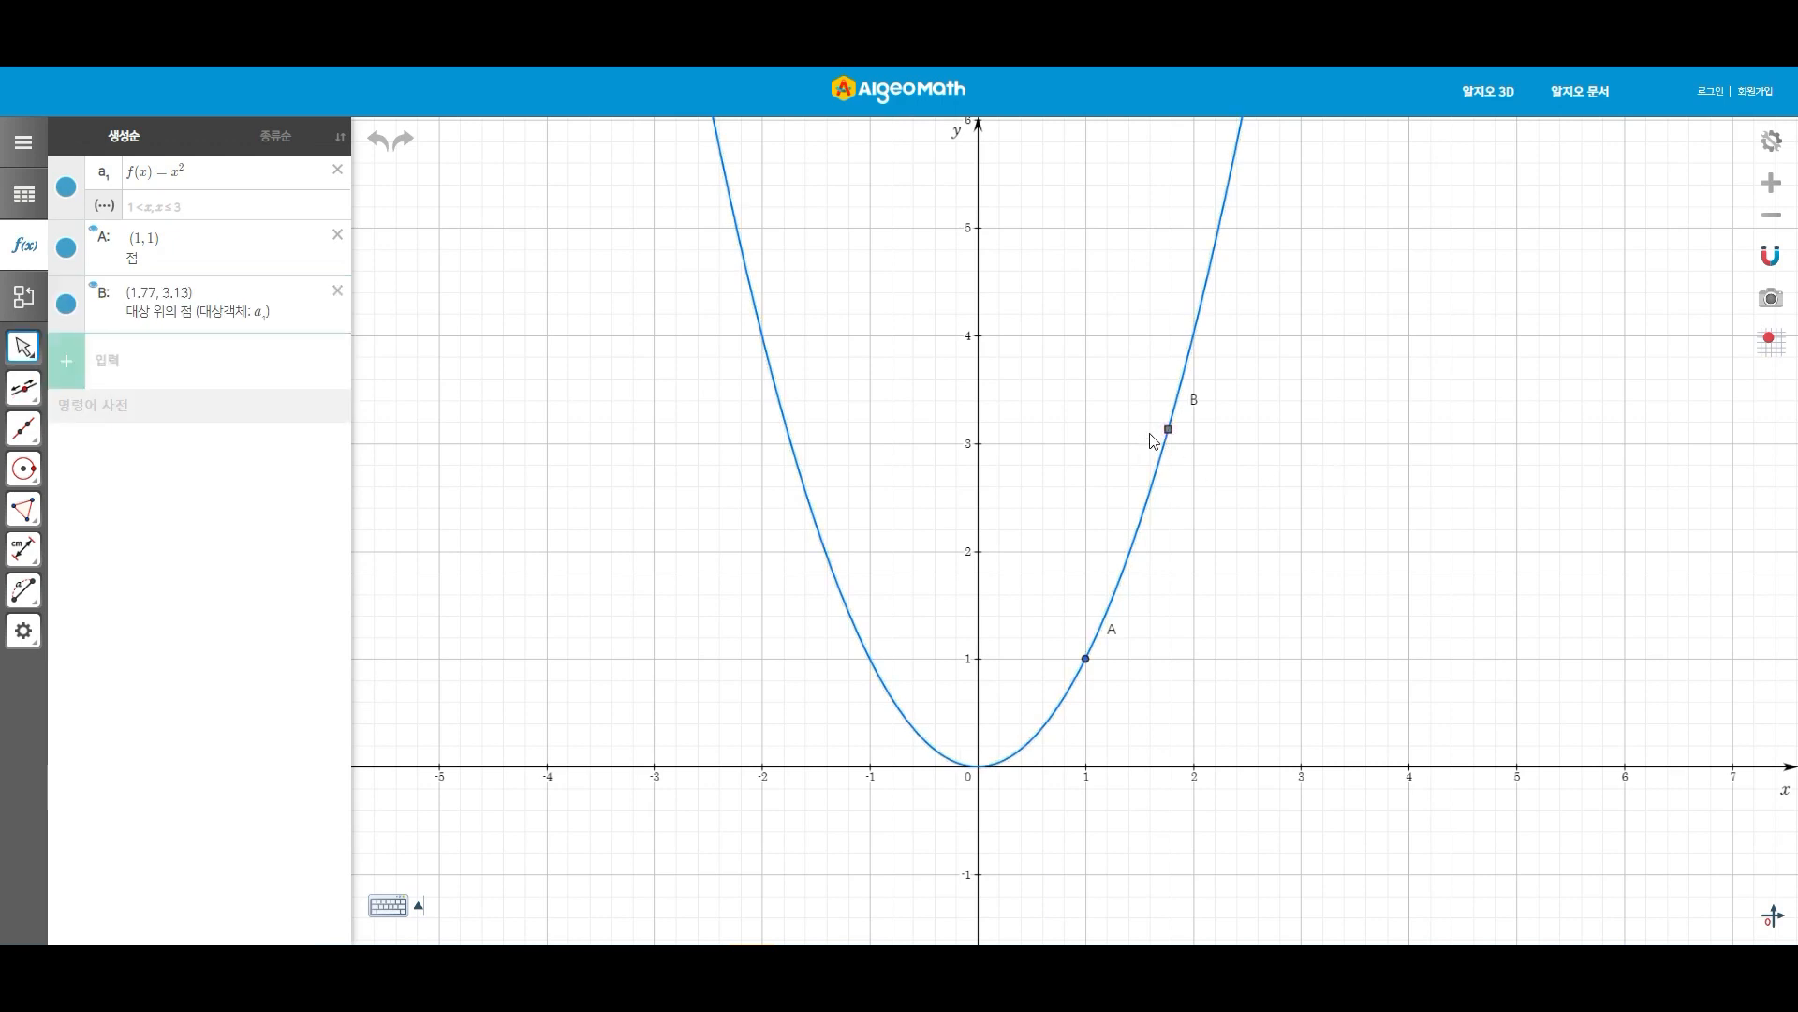
{"action": "left_click", "coordinate": [1169, 429]}
{"action": "left_click_drag", "start_coordinate": [1168, 534], "coordinate": [1166, 436]}
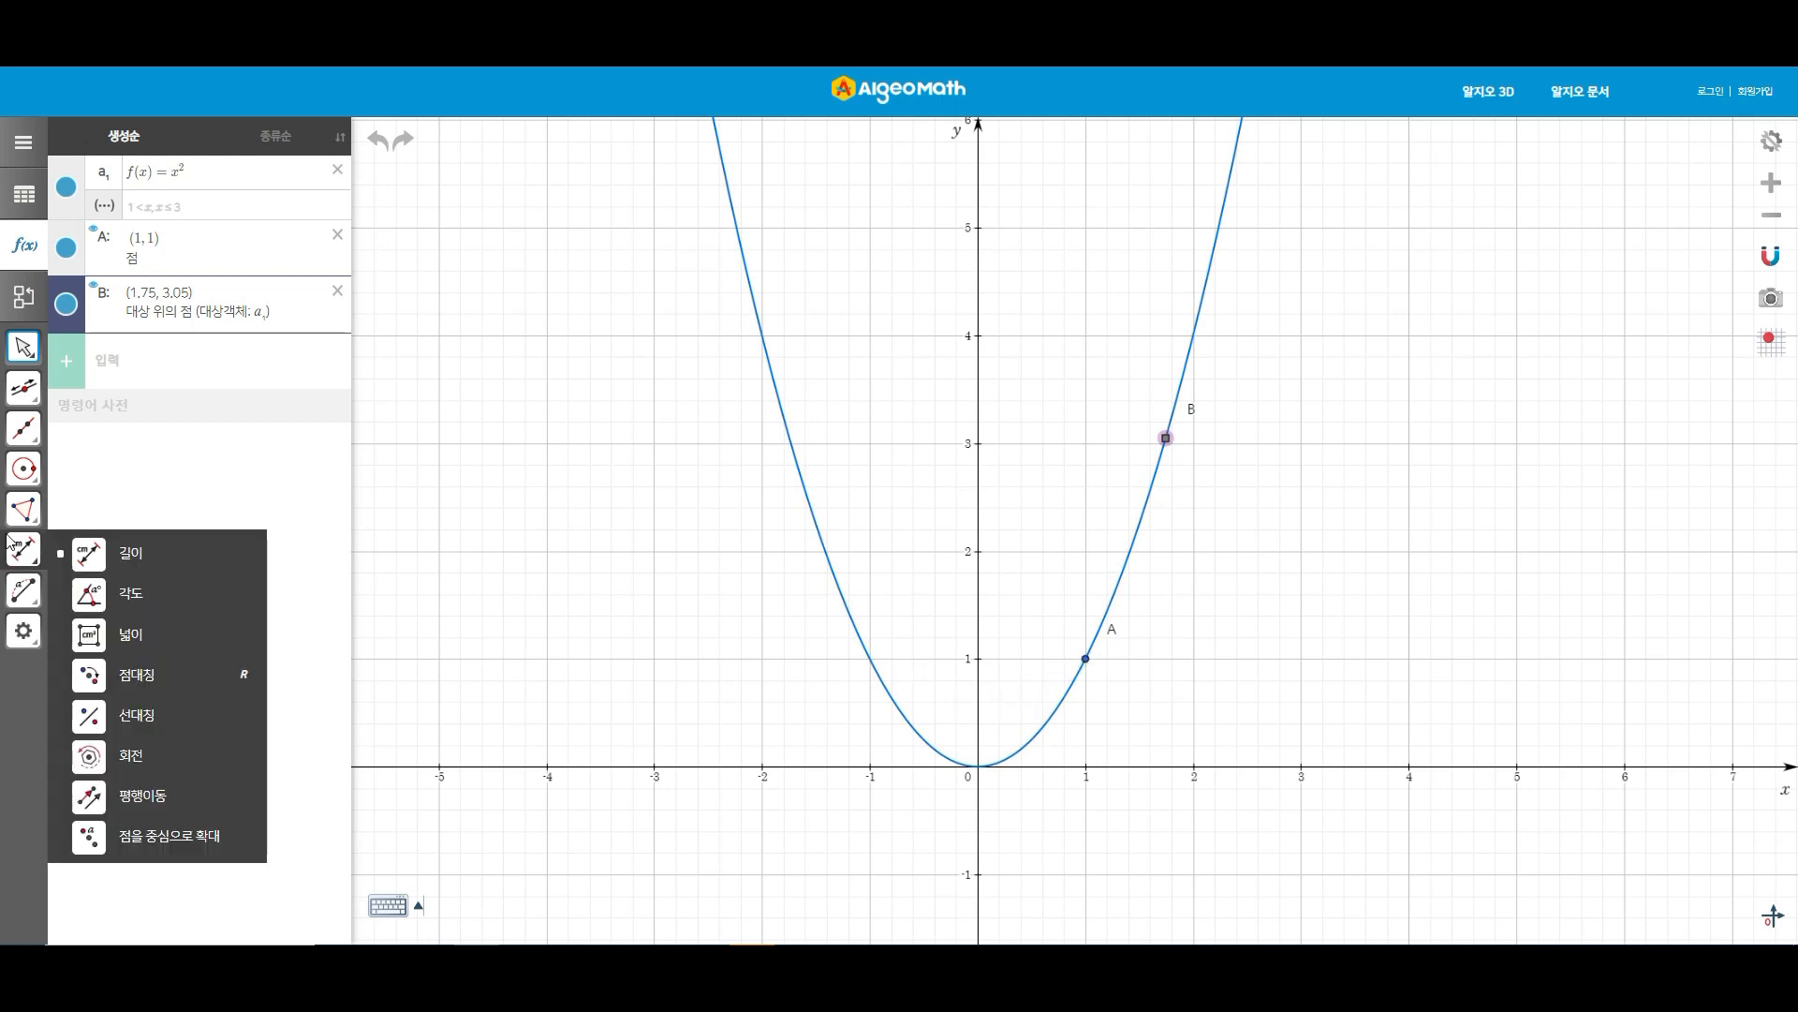
Construct a line through point A parallel to the x-axis.
{"action": "mouse_move", "coordinate": [17, 435]}
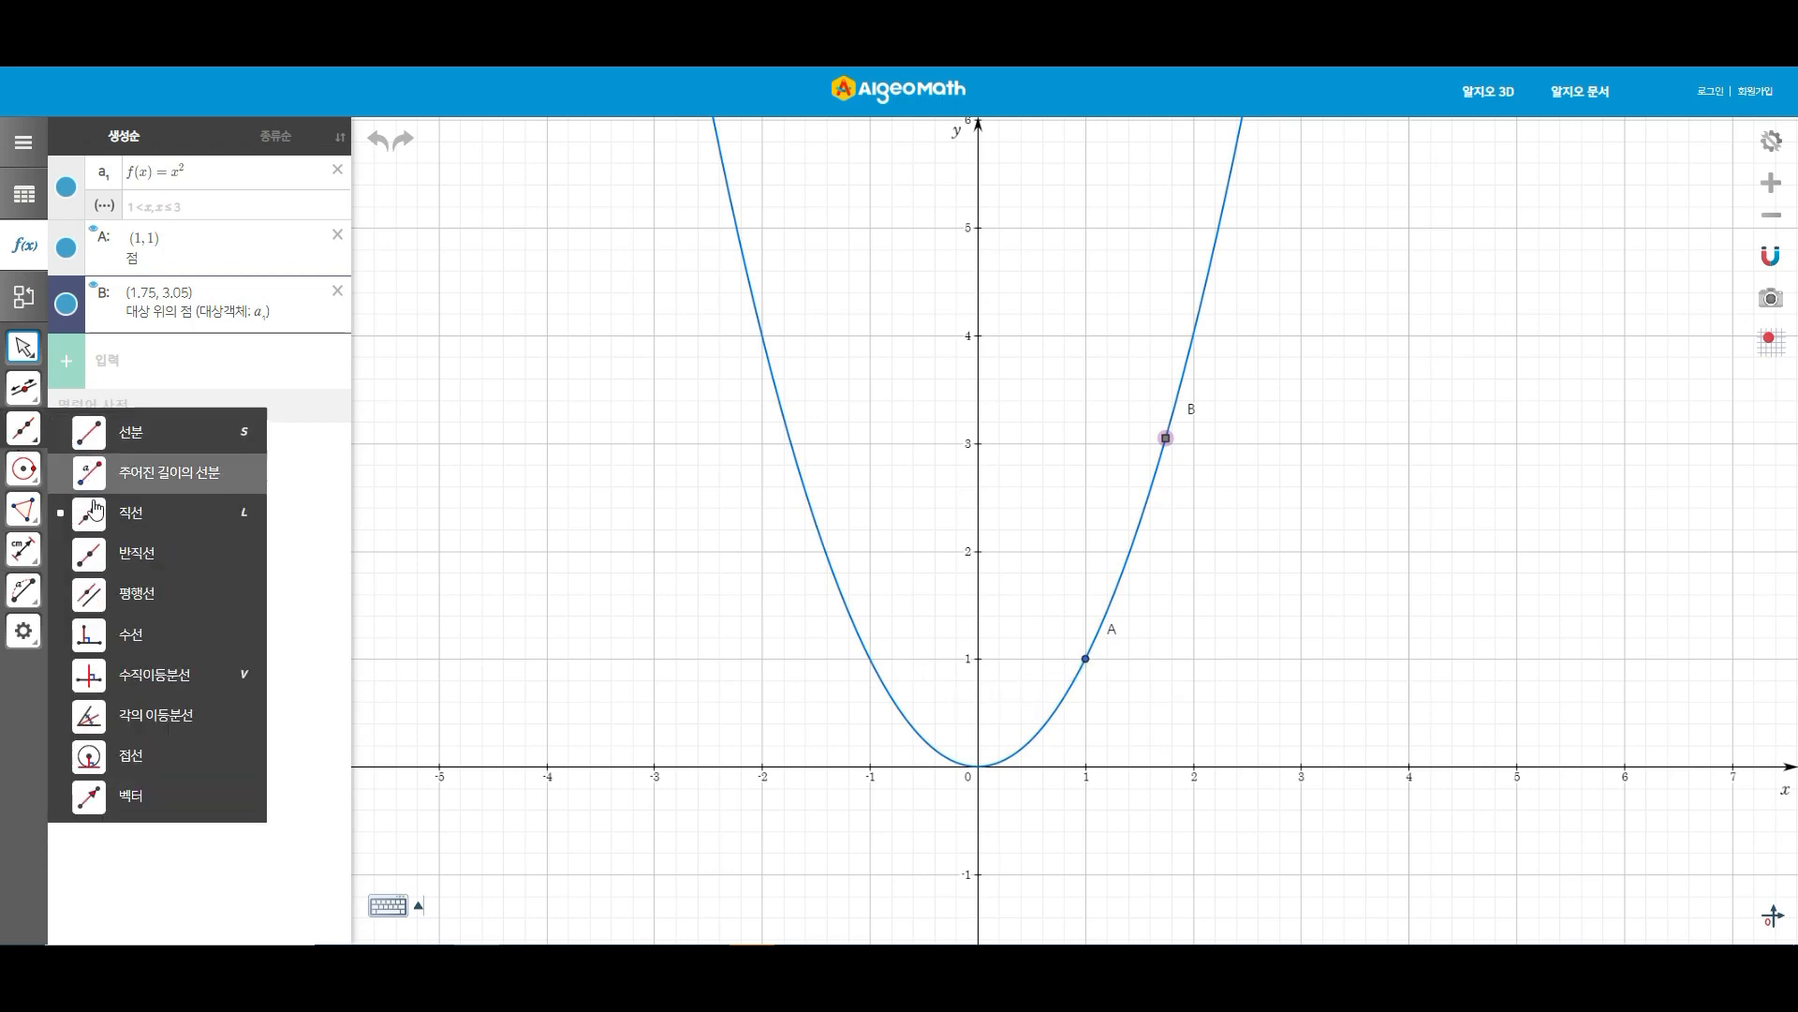
{"action": "left_click", "coordinate": [103, 592]}
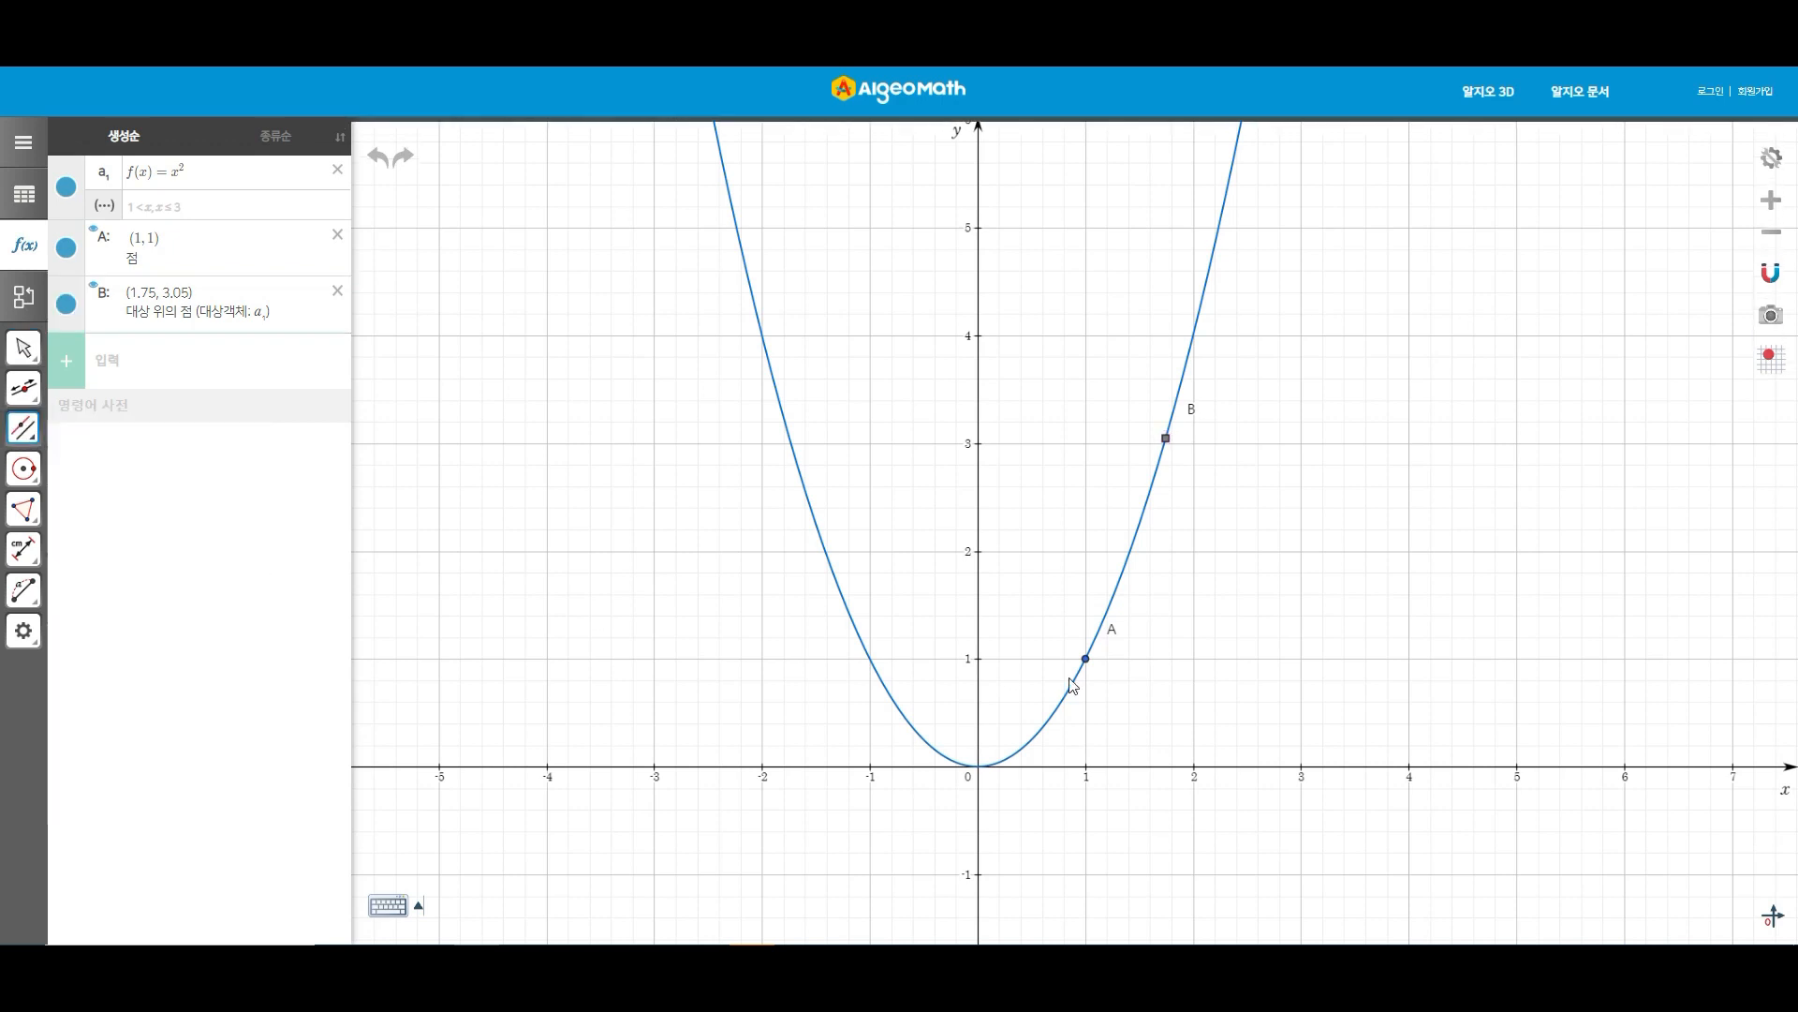
{"action": "left_click", "coordinate": [1086, 659]}
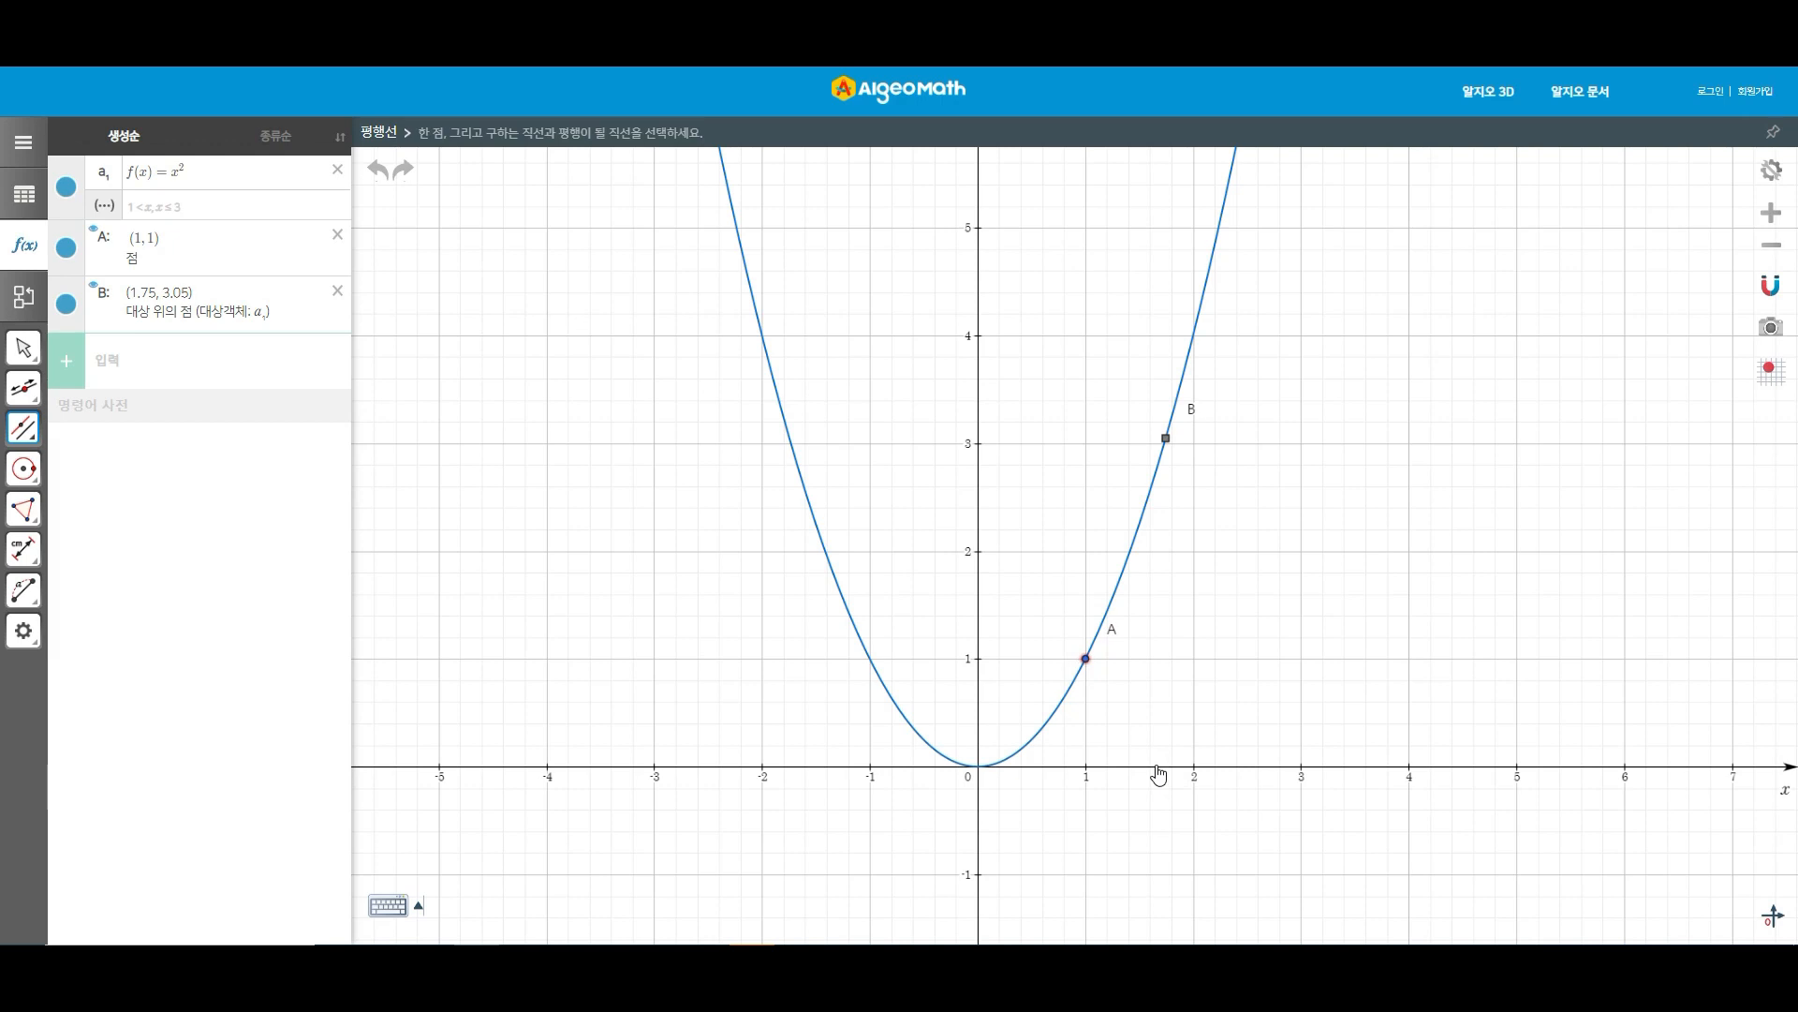
{"action": "left_click", "coordinate": [1158, 775]}
{"action": "key", "text": "Escape"}
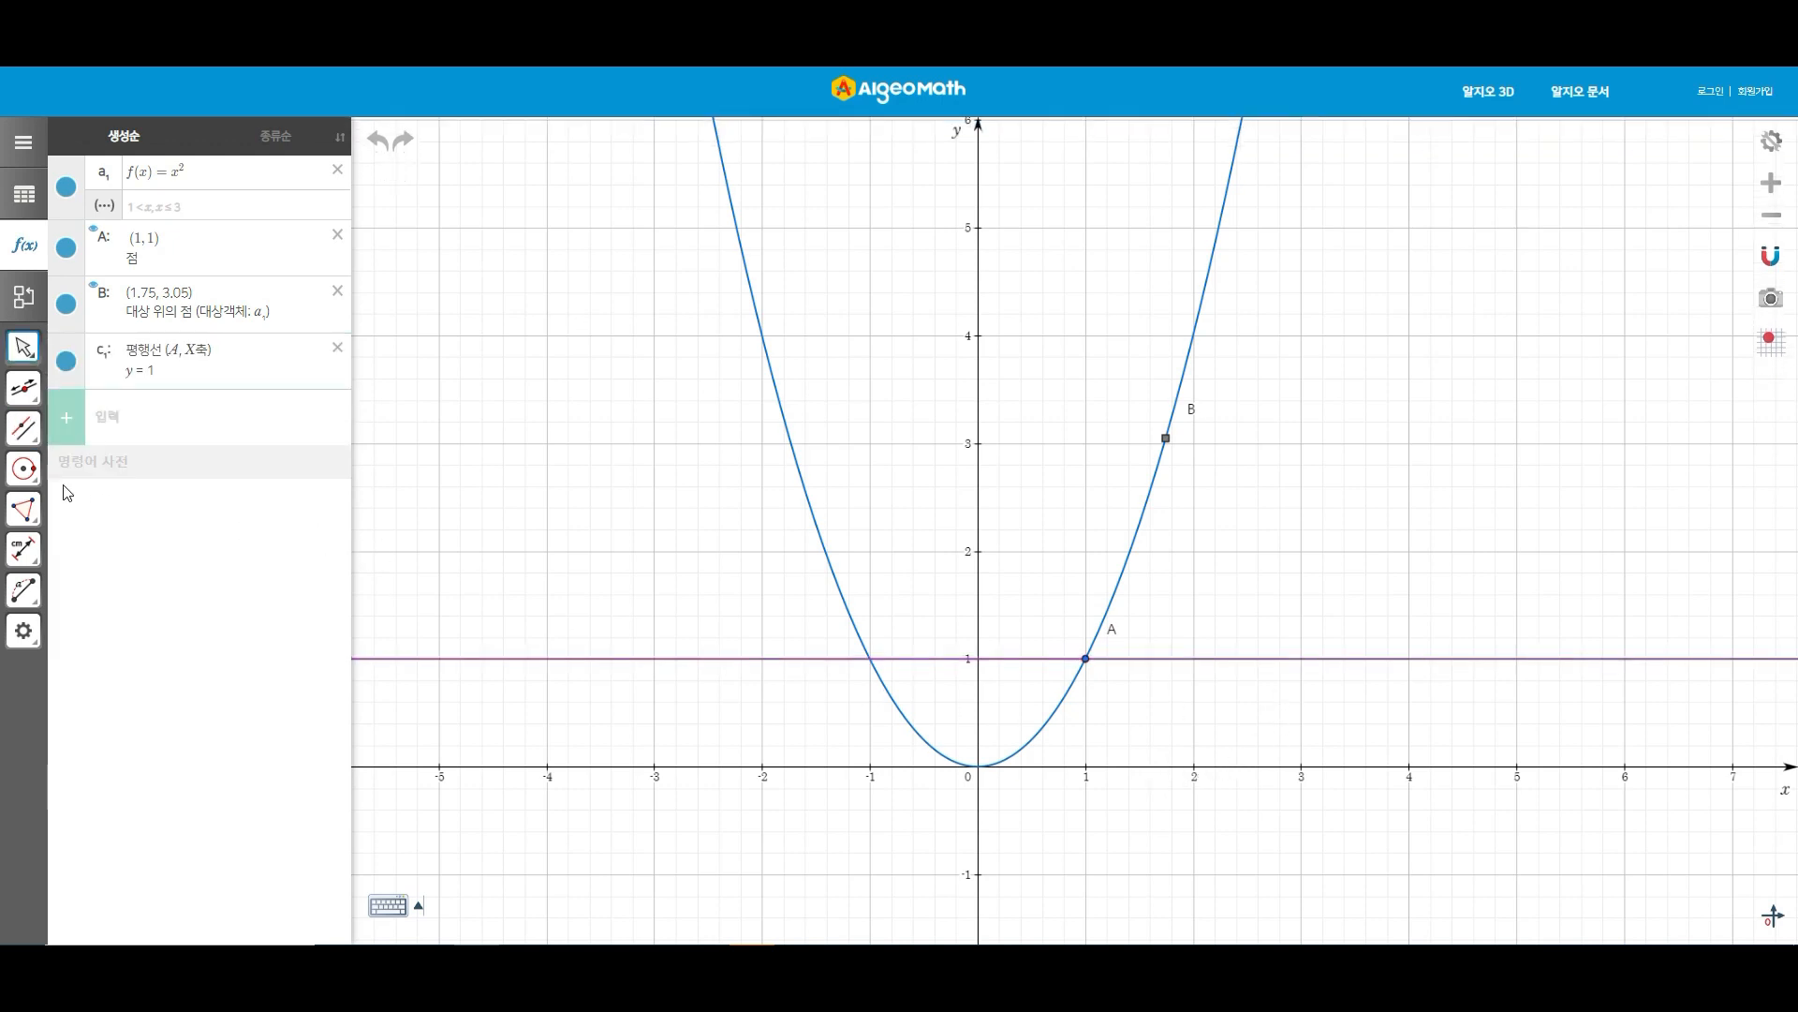
Construct a line through point B perpendicular to the horizontal line through A.
{"action": "left_click", "coordinate": [23, 428]}
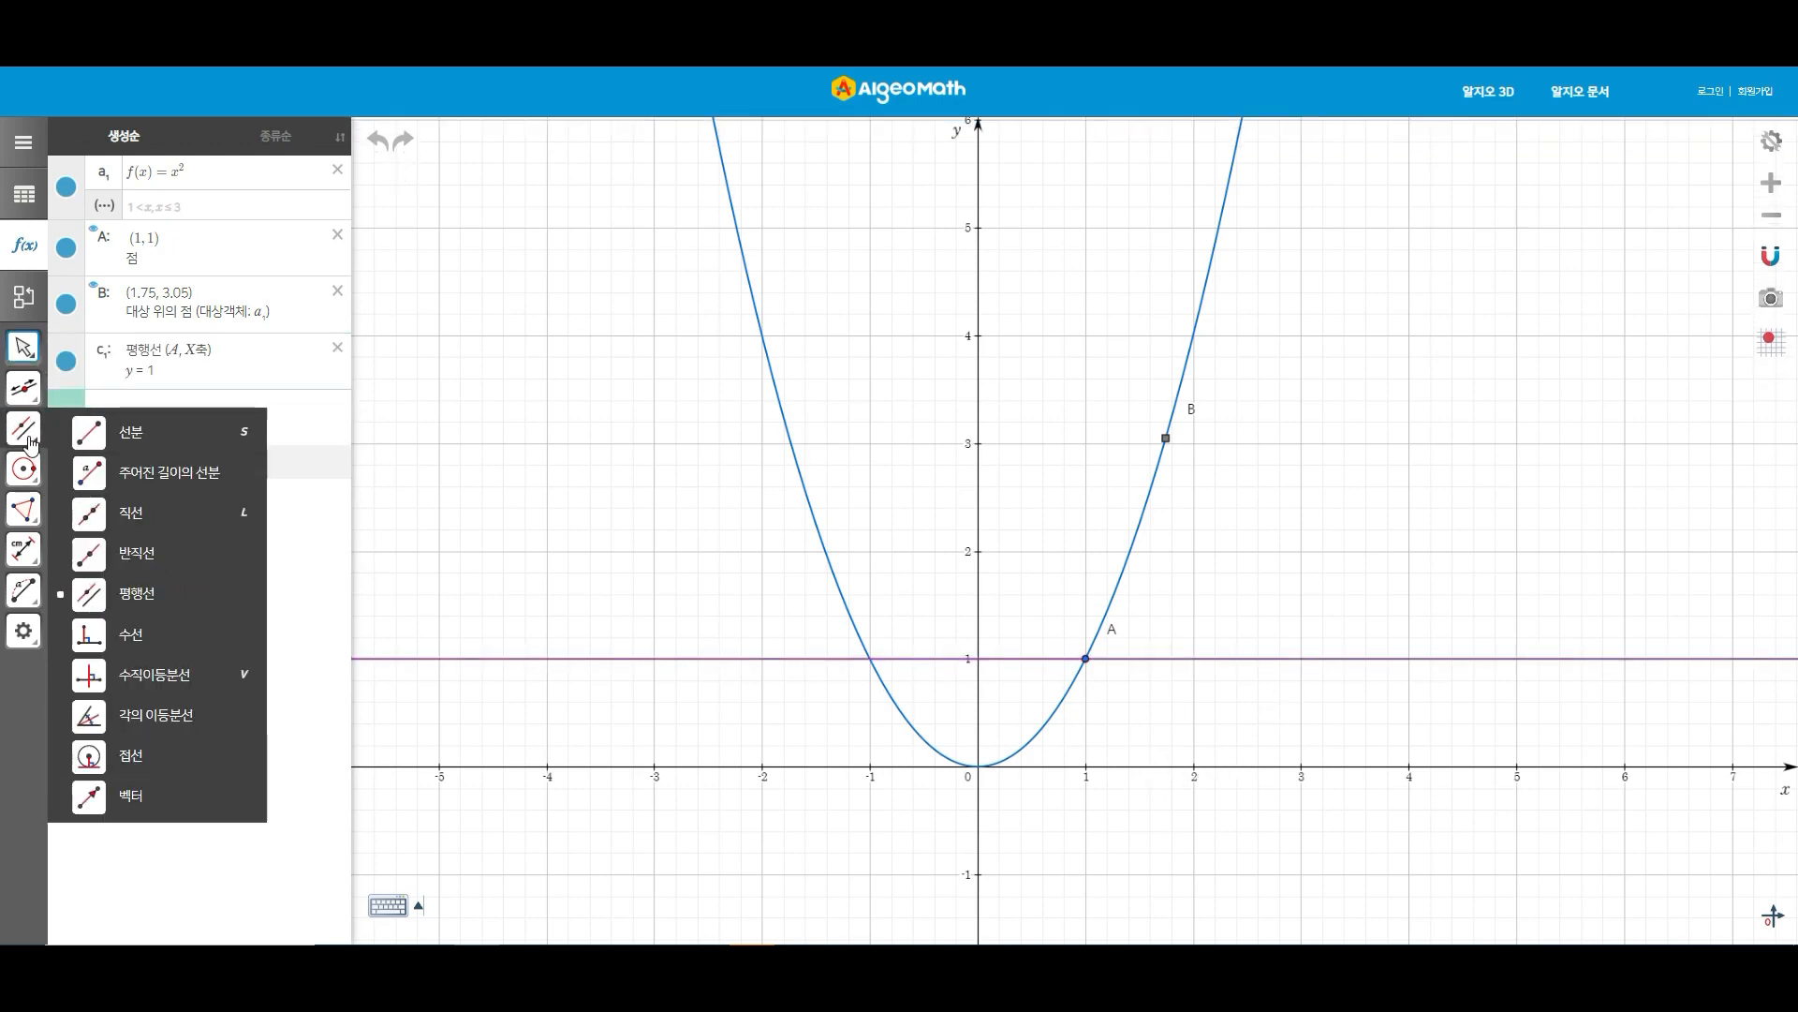
{"action": "left_click", "coordinate": [105, 637]}
{"action": "left_click", "coordinate": [1166, 440]}
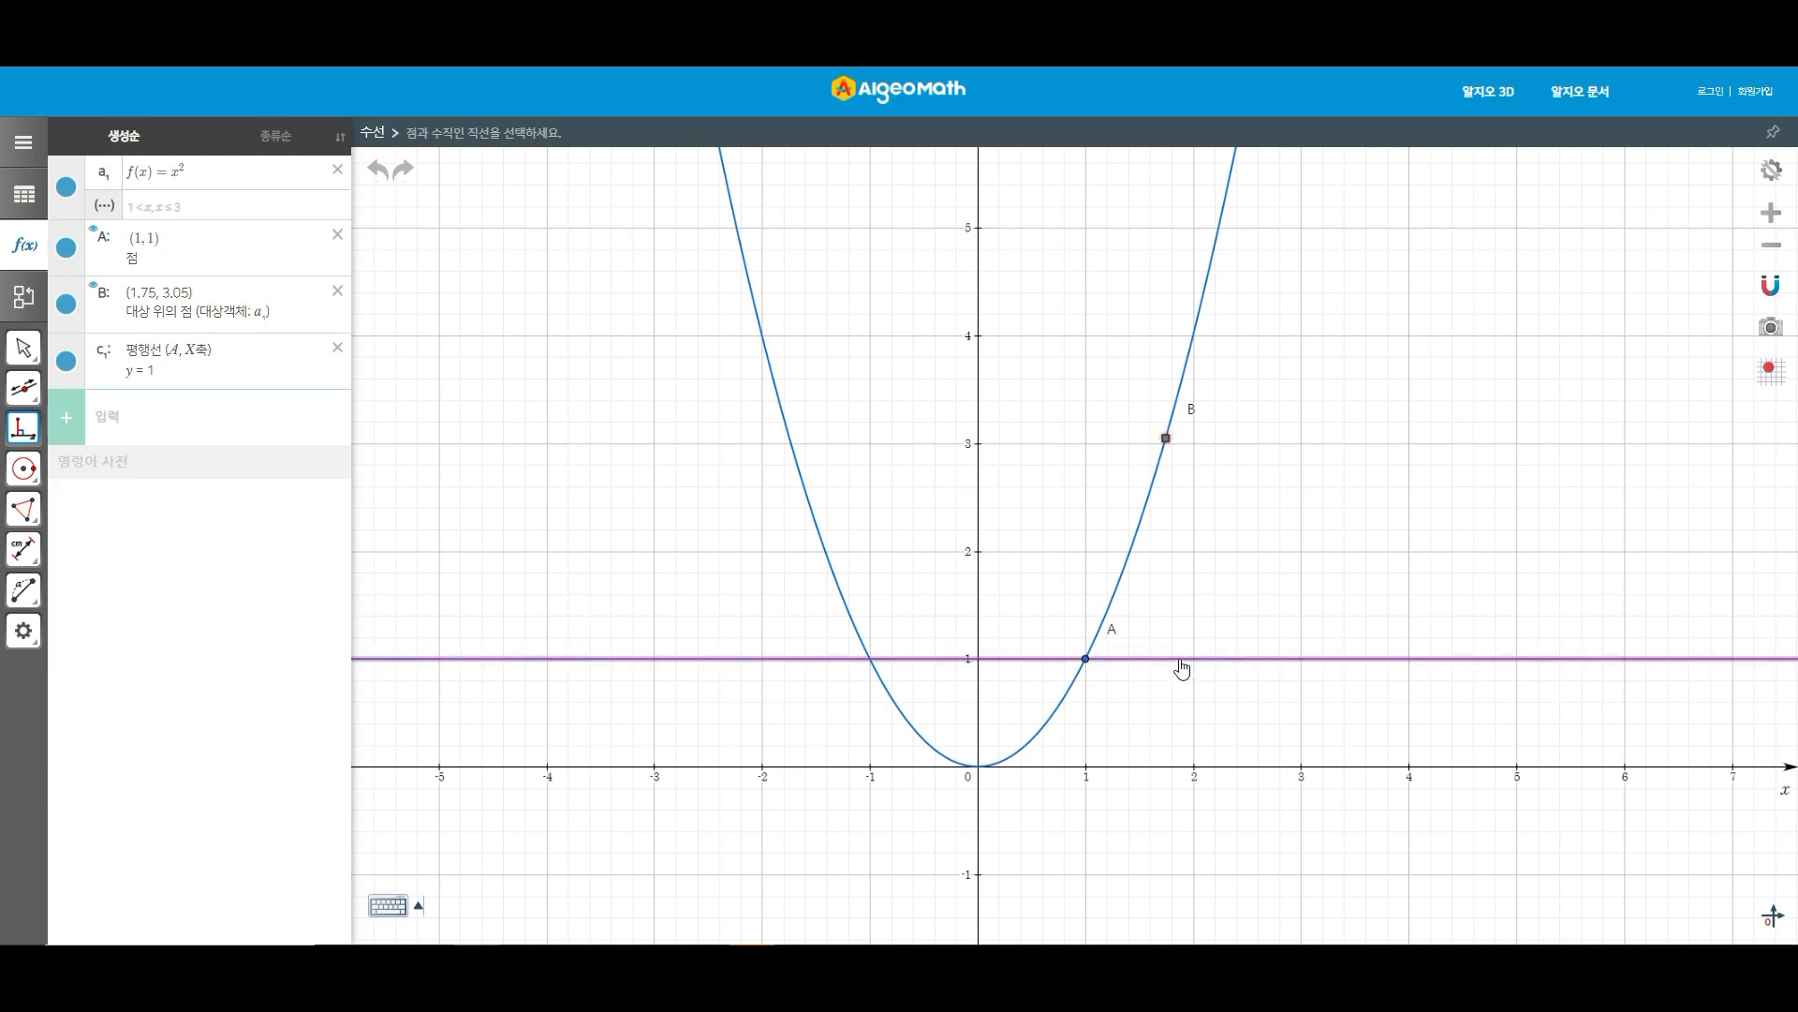
{"action": "left_click", "coordinate": [1181, 667]}
{"action": "key", "text": "Escape"}
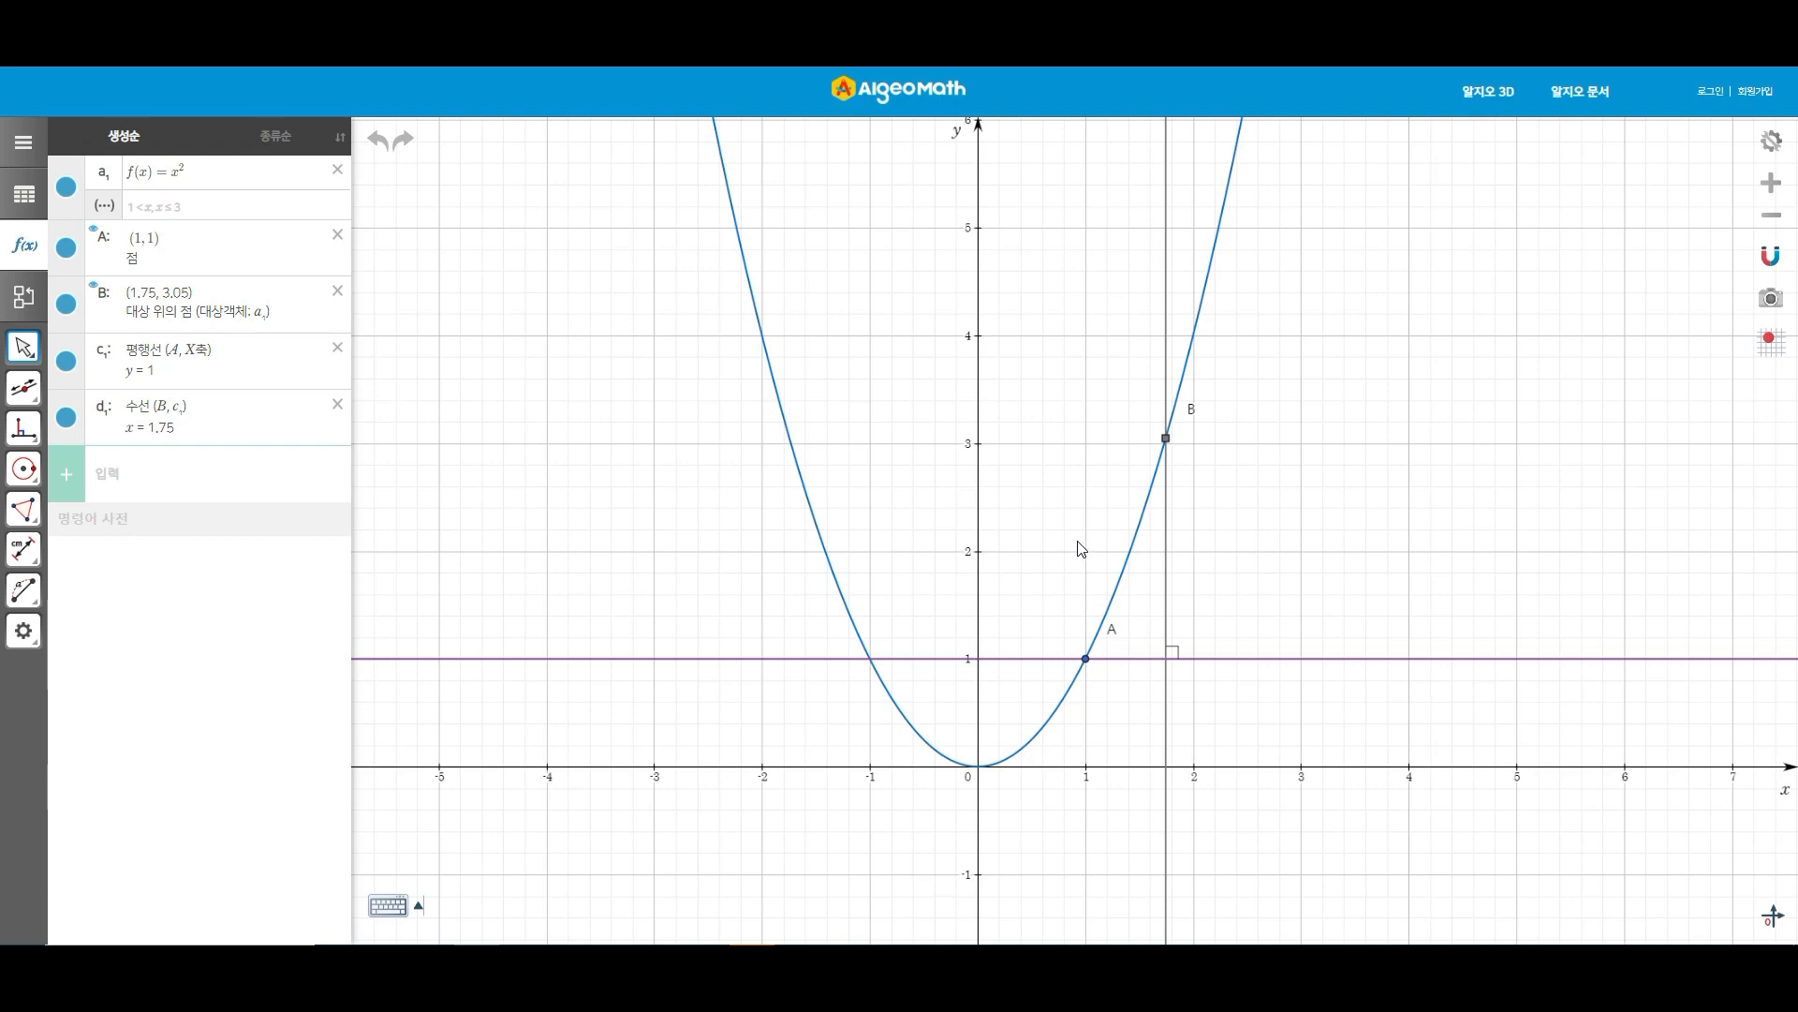
Draw the secant line through points B and A.
{"action": "key", "text": "l"}
{"action": "left_click", "coordinate": [1166, 439]}
{"action": "left_click", "coordinate": [1086, 660]}
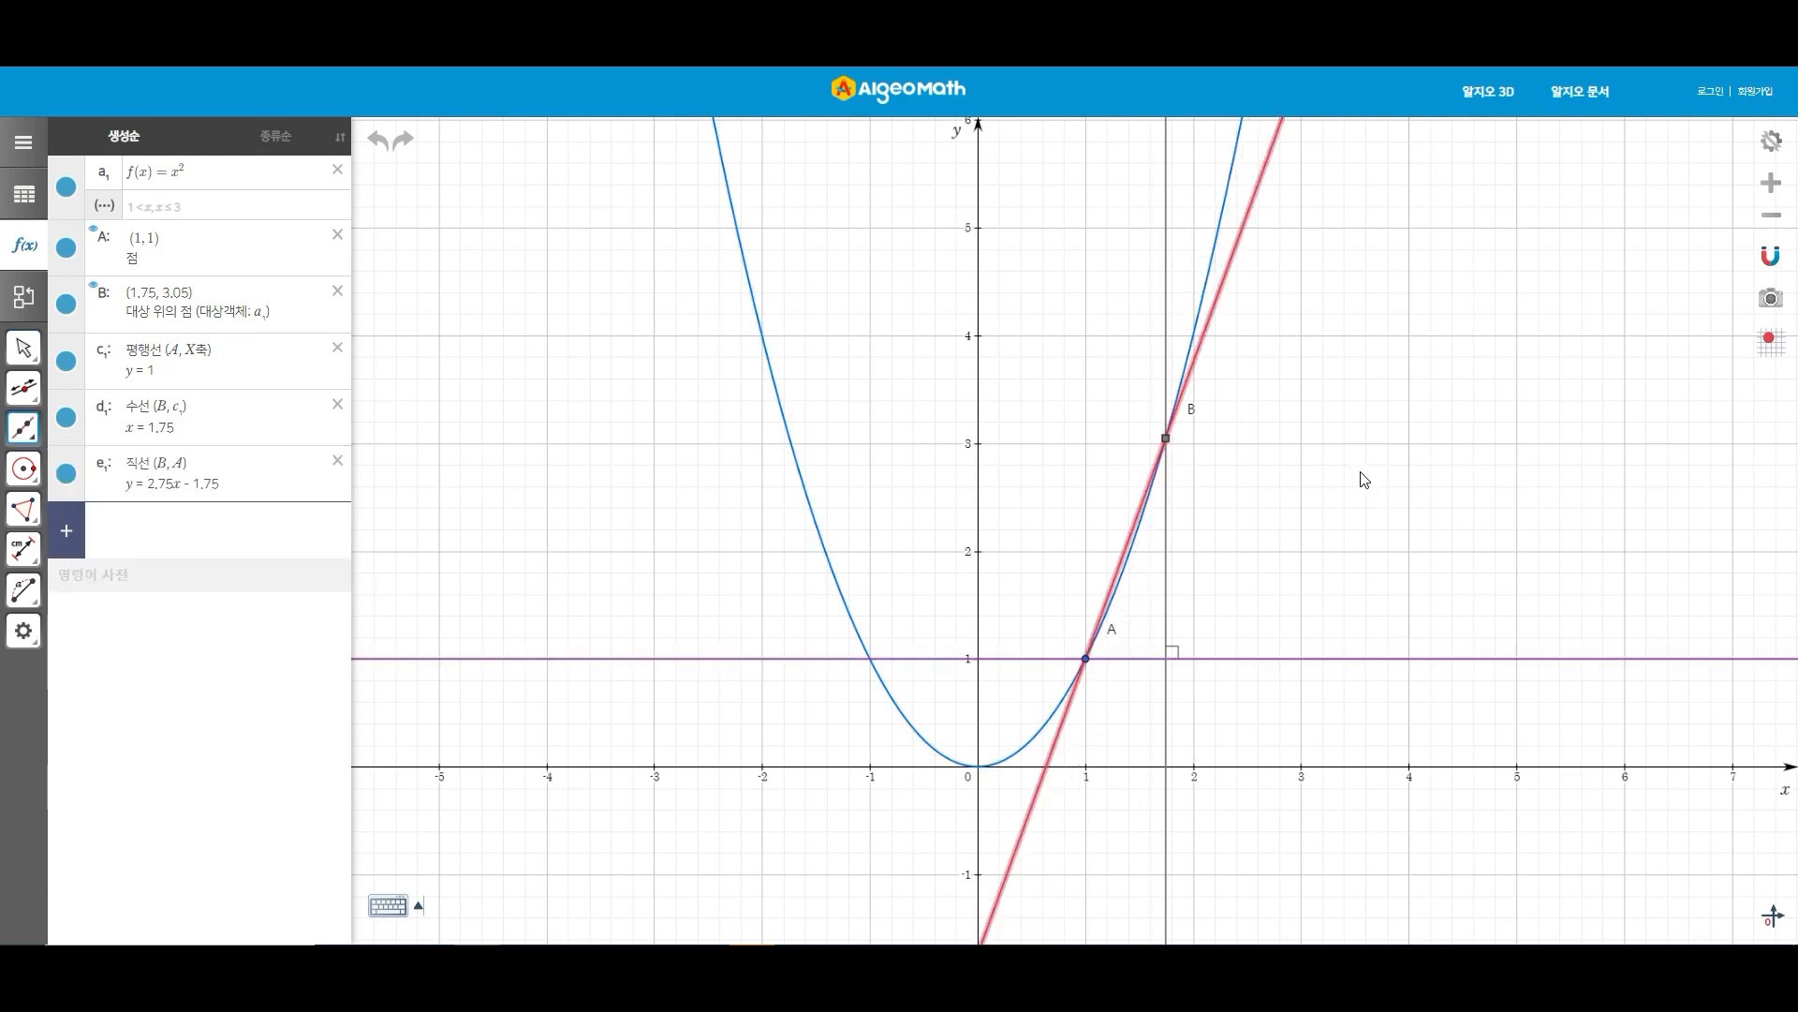
{"action": "key", "text": "Escape"}
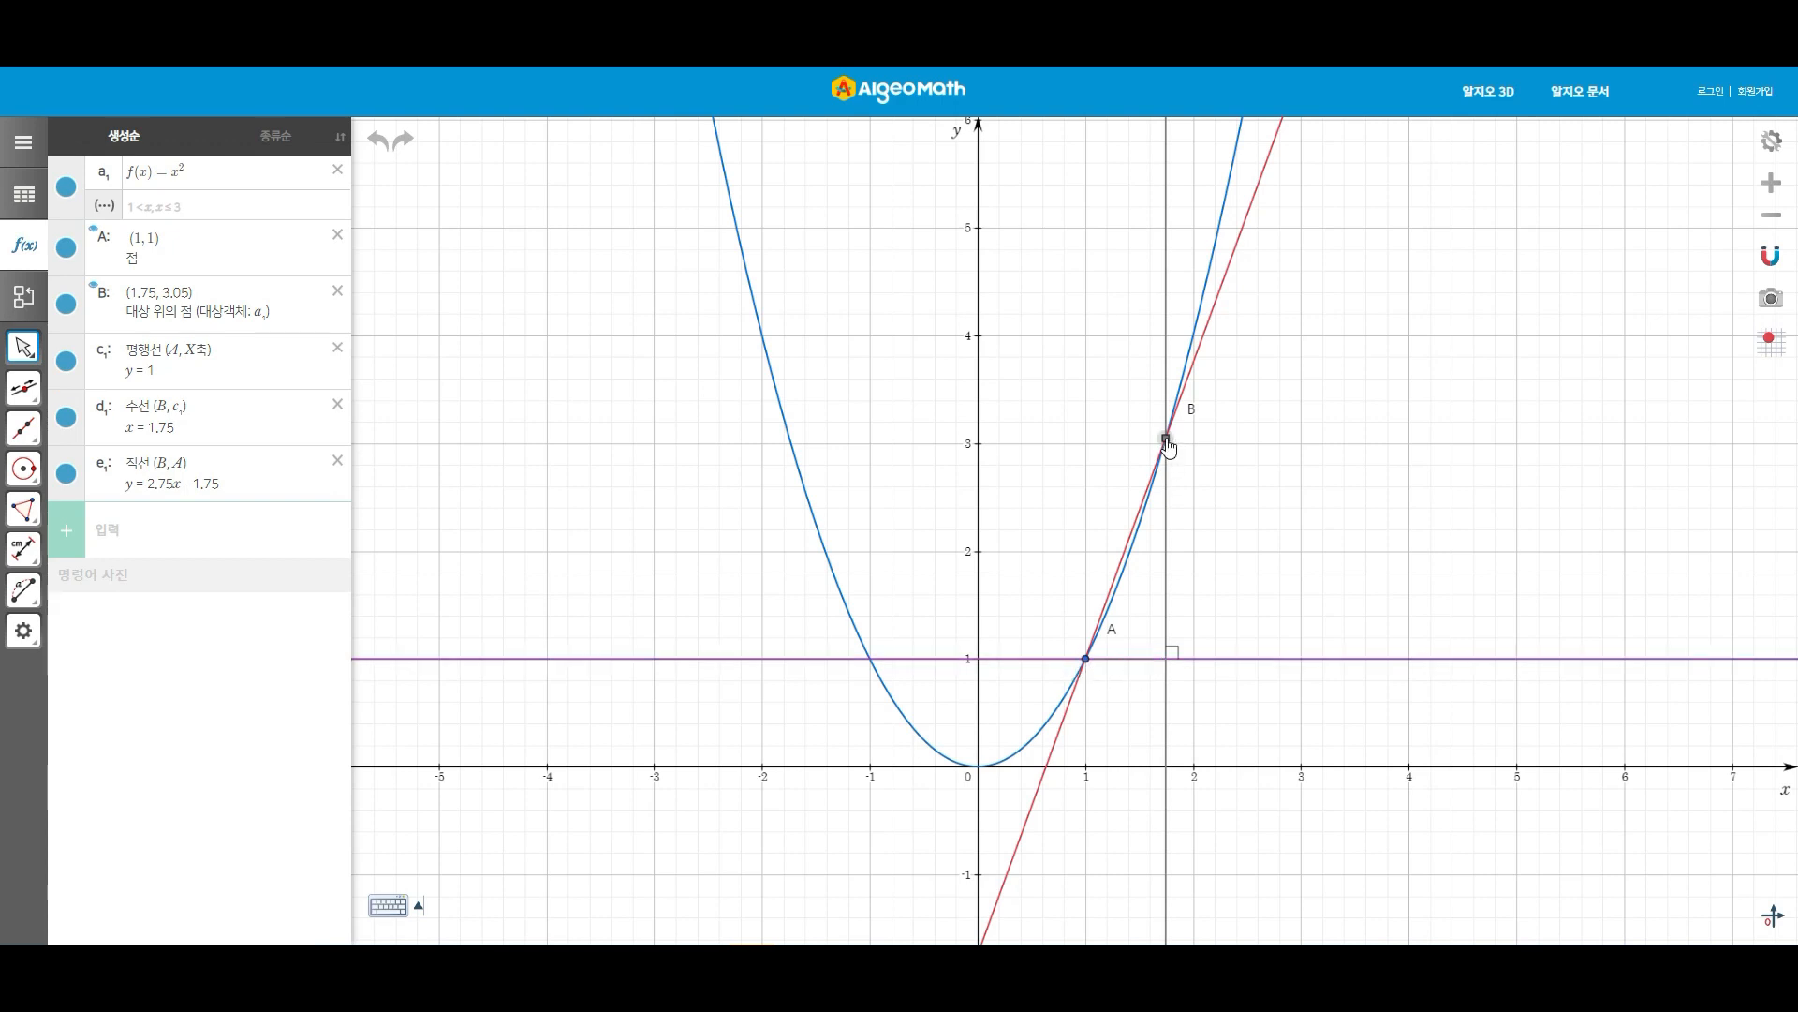
Slide point B down the parabola to A at about (1, 0.99) so the secant approaches the tangent, and pull it away again.
{"action": "left_click_drag", "start_coordinate": [1168, 447], "coordinate": [1165, 466]}
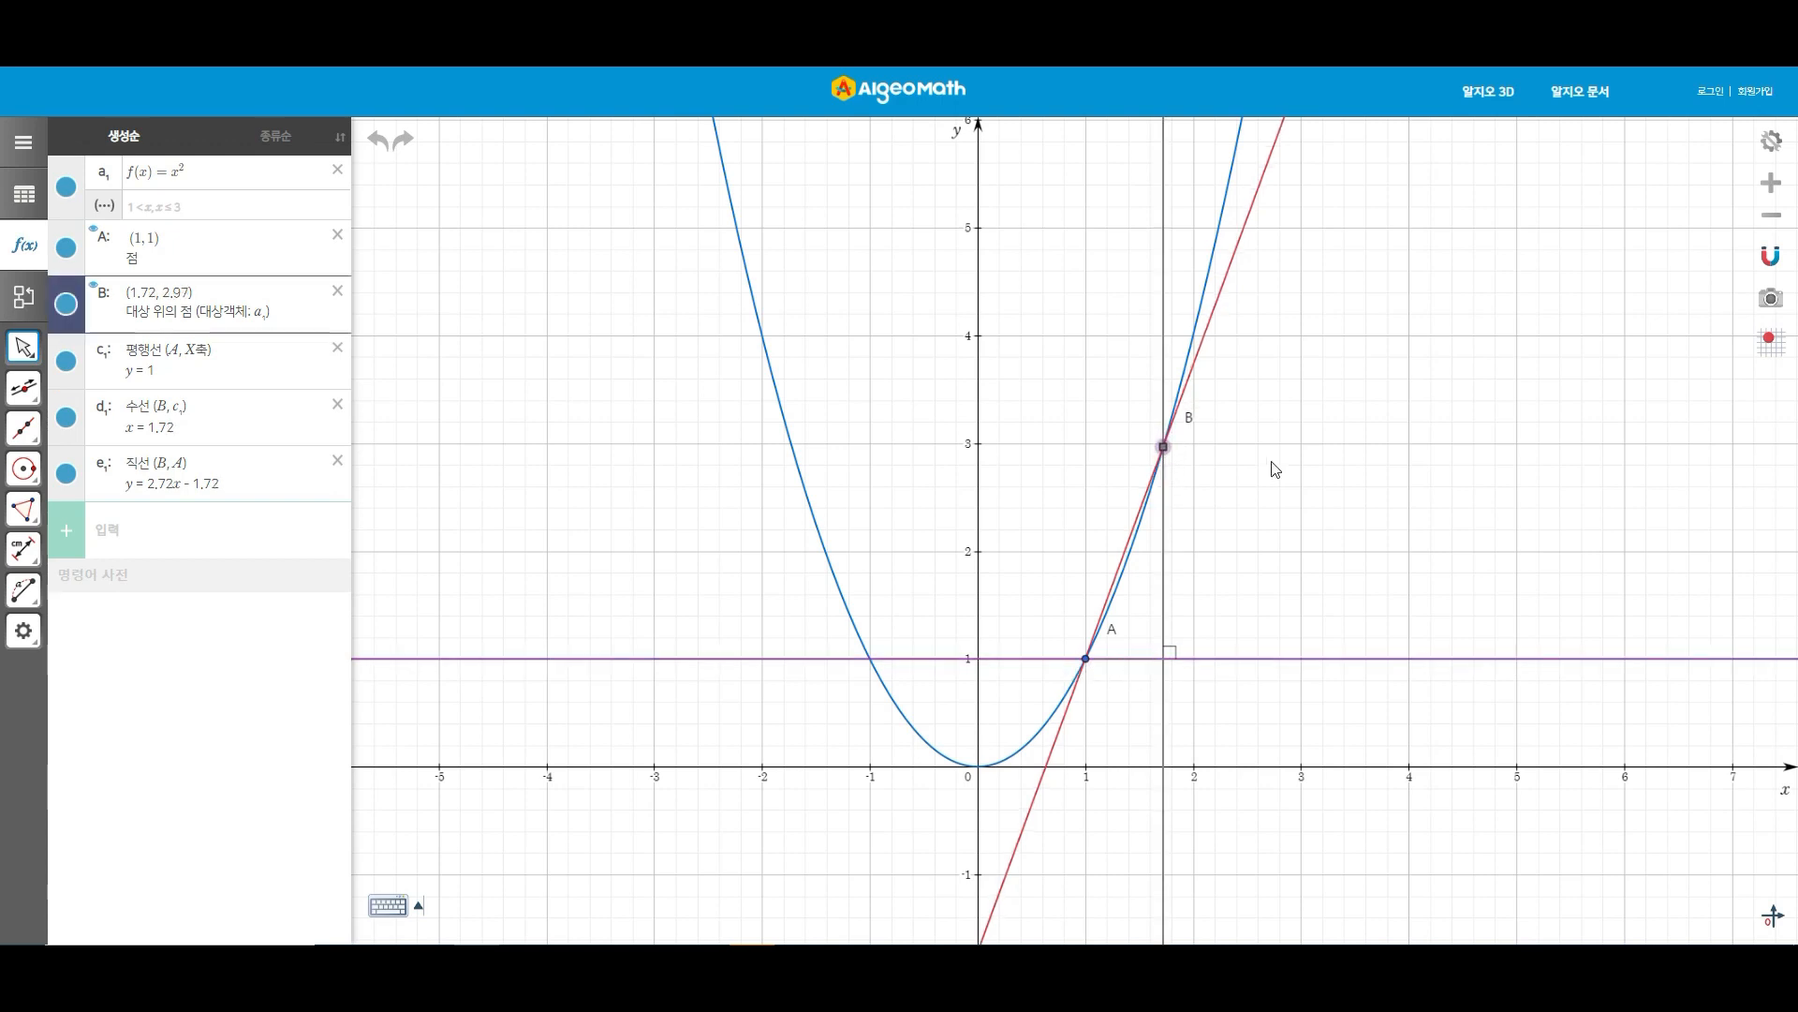
{"action": "scroll", "coordinate": [1276, 466], "scroll_direction": "up", "scroll_amount": 3}
{"action": "scroll", "coordinate": [1271, 513], "scroll_direction": "up", "scroll_amount": 2}
{"action": "left_click_drag", "start_coordinate": [1178, 648], "coordinate": [1260, 541]}
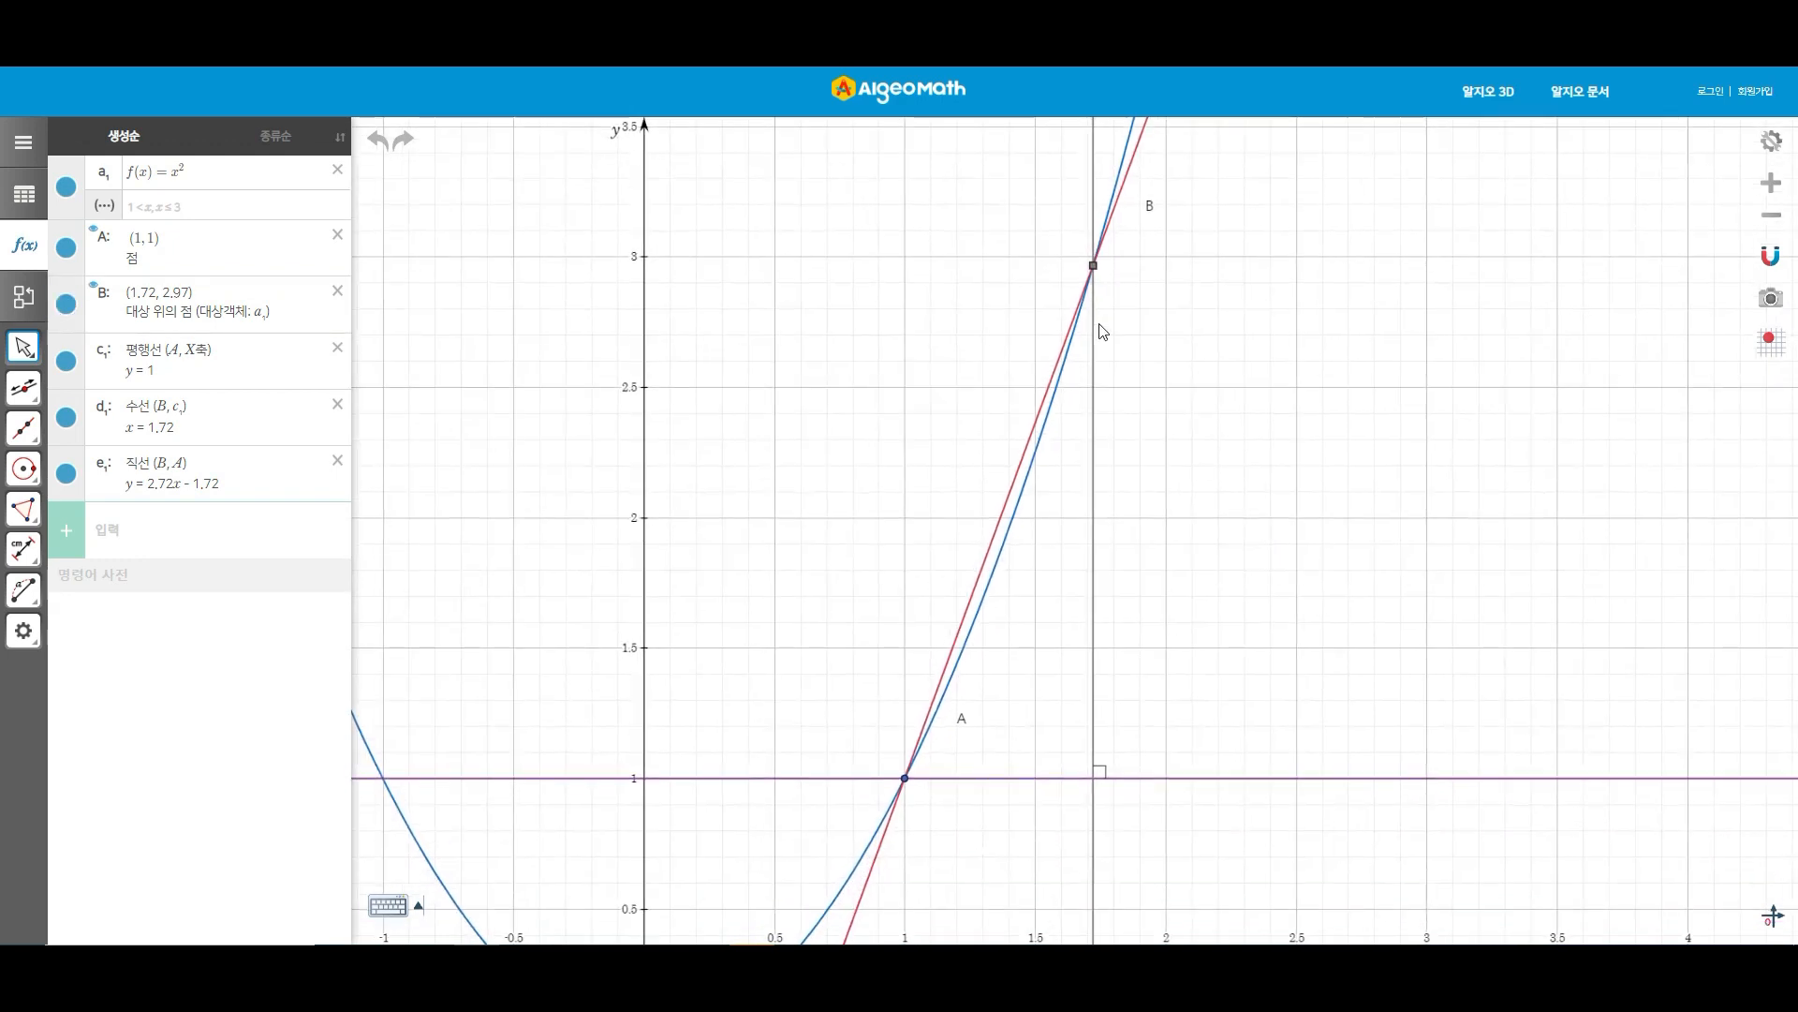
{"action": "left_click_drag", "start_coordinate": [1094, 269], "coordinate": [931, 903]}
{"action": "left_click_drag", "start_coordinate": [908, 932], "coordinate": [955, 890]}
{"action": "scroll", "coordinate": [1121, 648], "scroll_direction": "down", "scroll_amount": 2}
{"action": "scroll", "coordinate": [1122, 648], "scroll_direction": "down", "scroll_amount": 1}
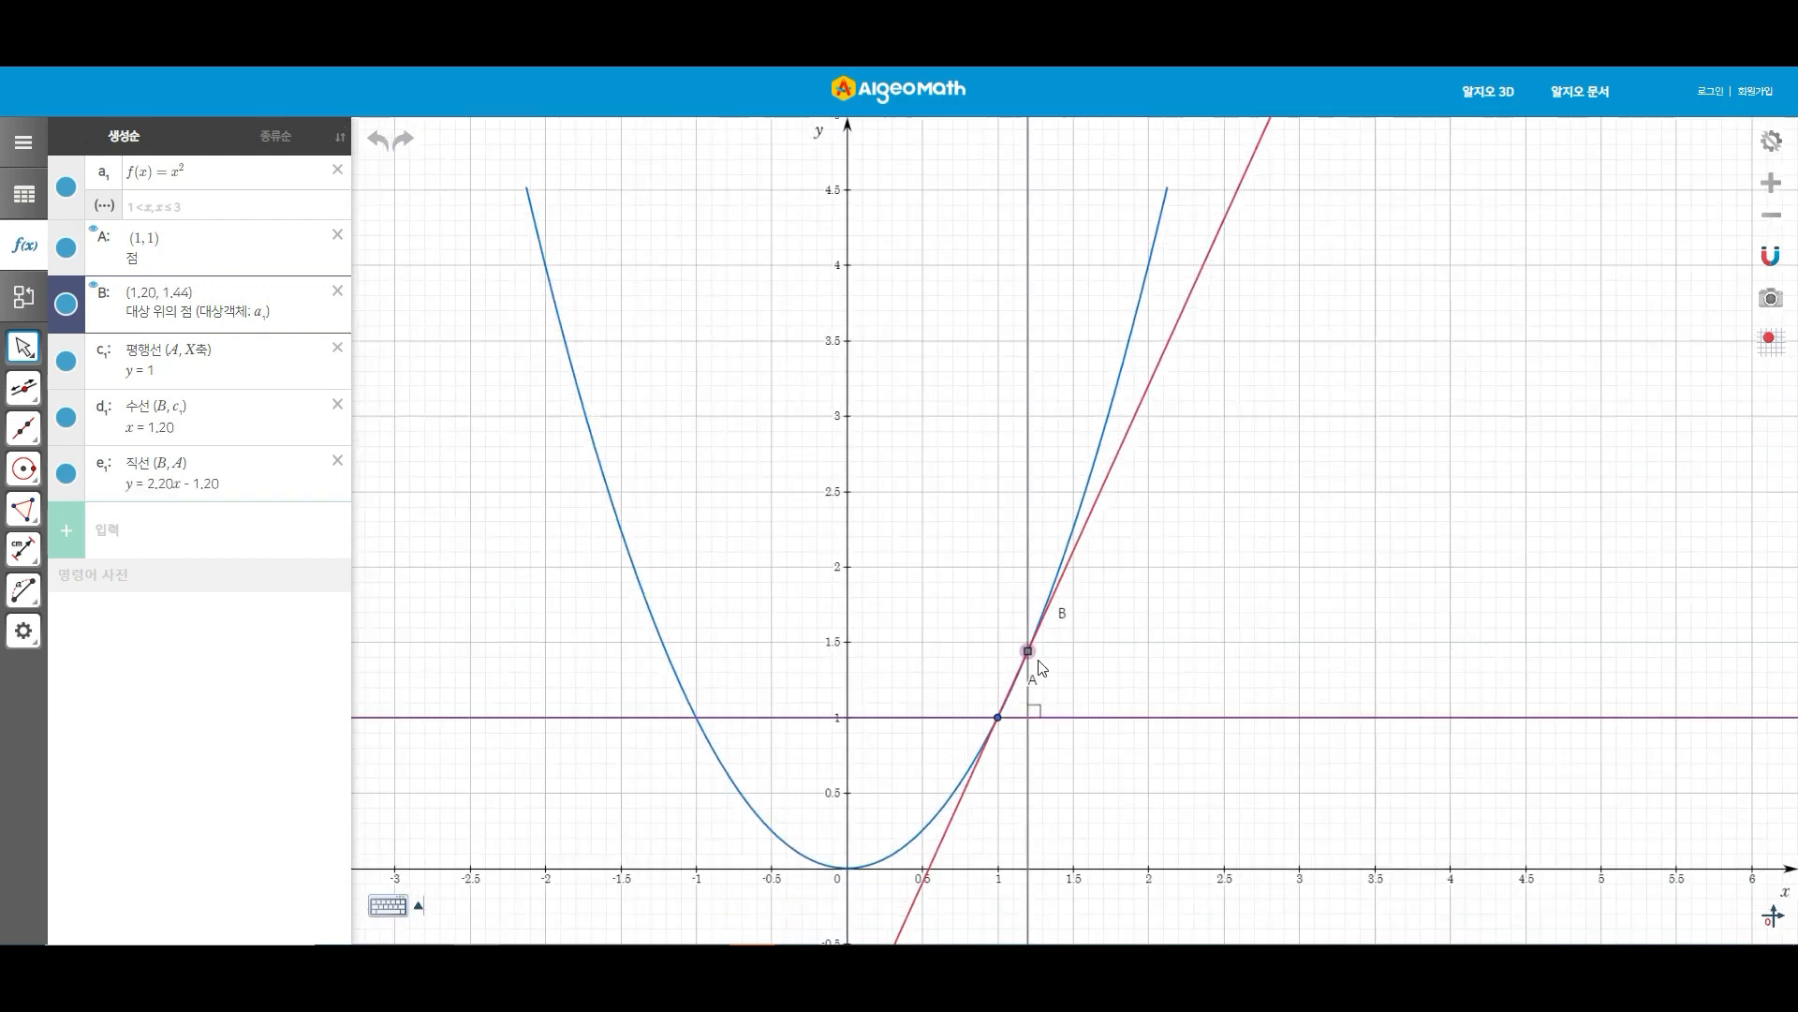
{"action": "left_click_drag", "start_coordinate": [1026, 646], "coordinate": [997, 721]}
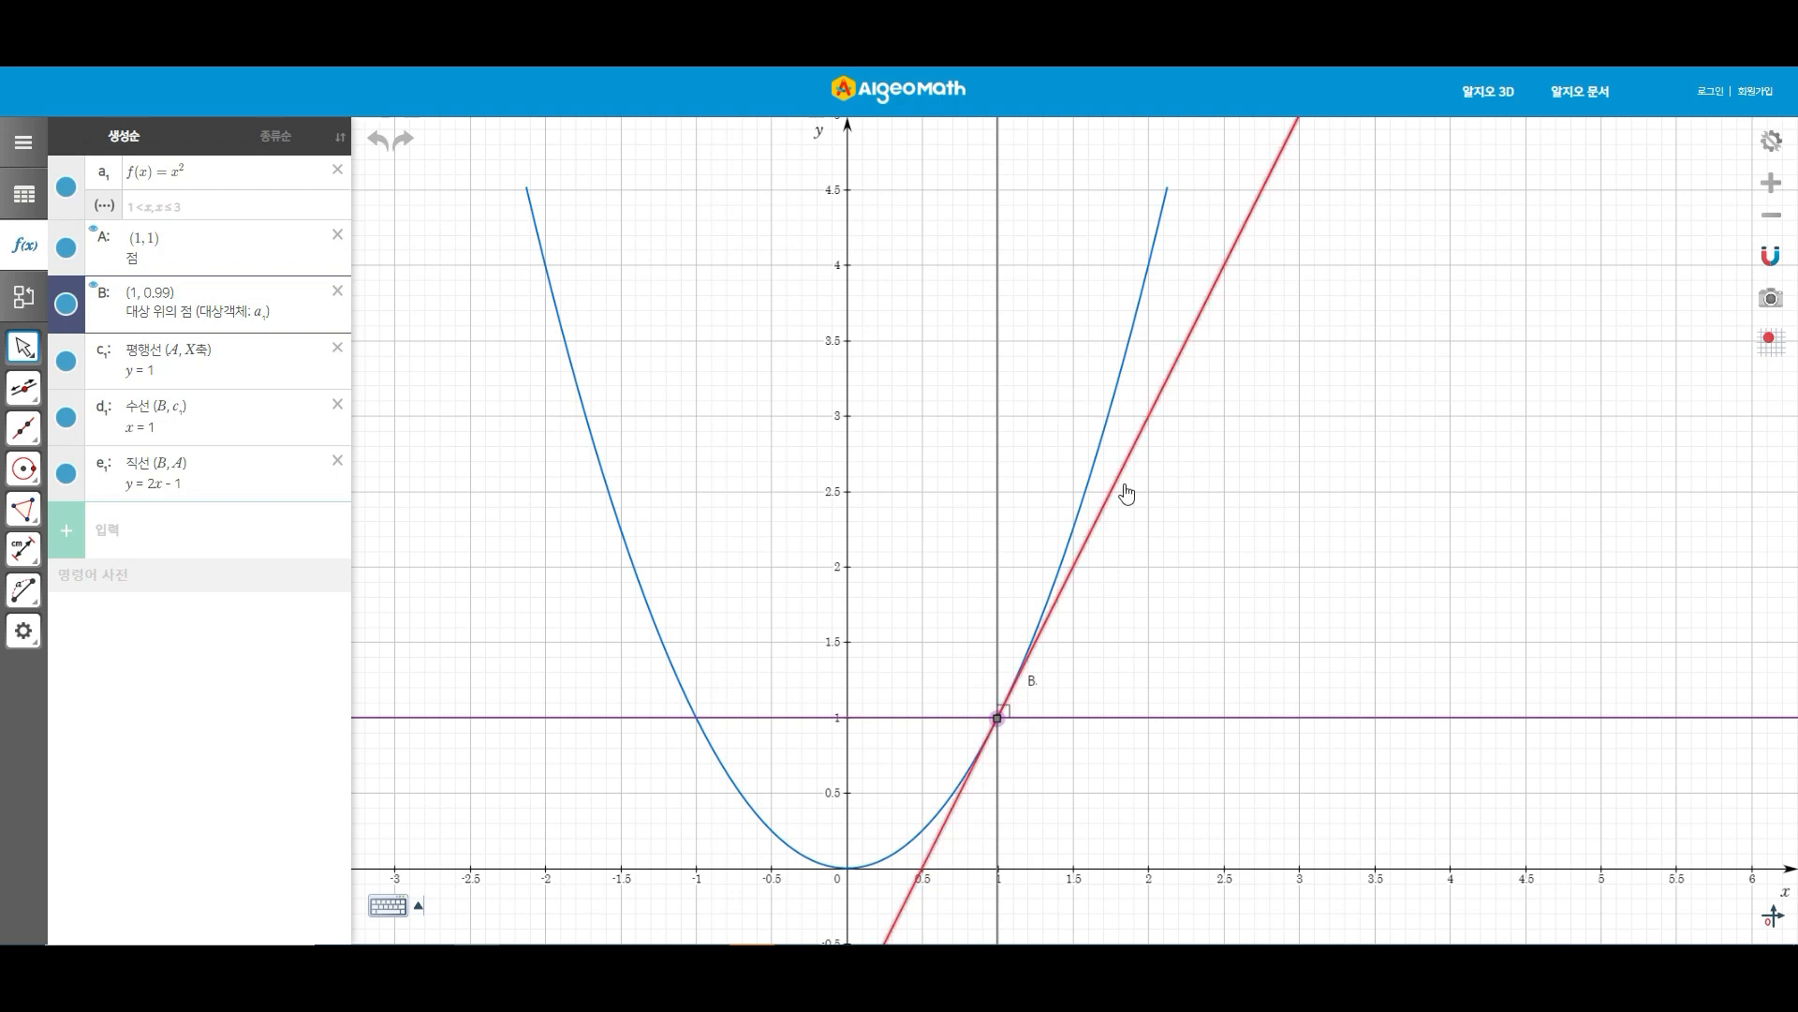
{"action": "left_click_drag", "start_coordinate": [999, 724], "coordinate": [1146, 611]}
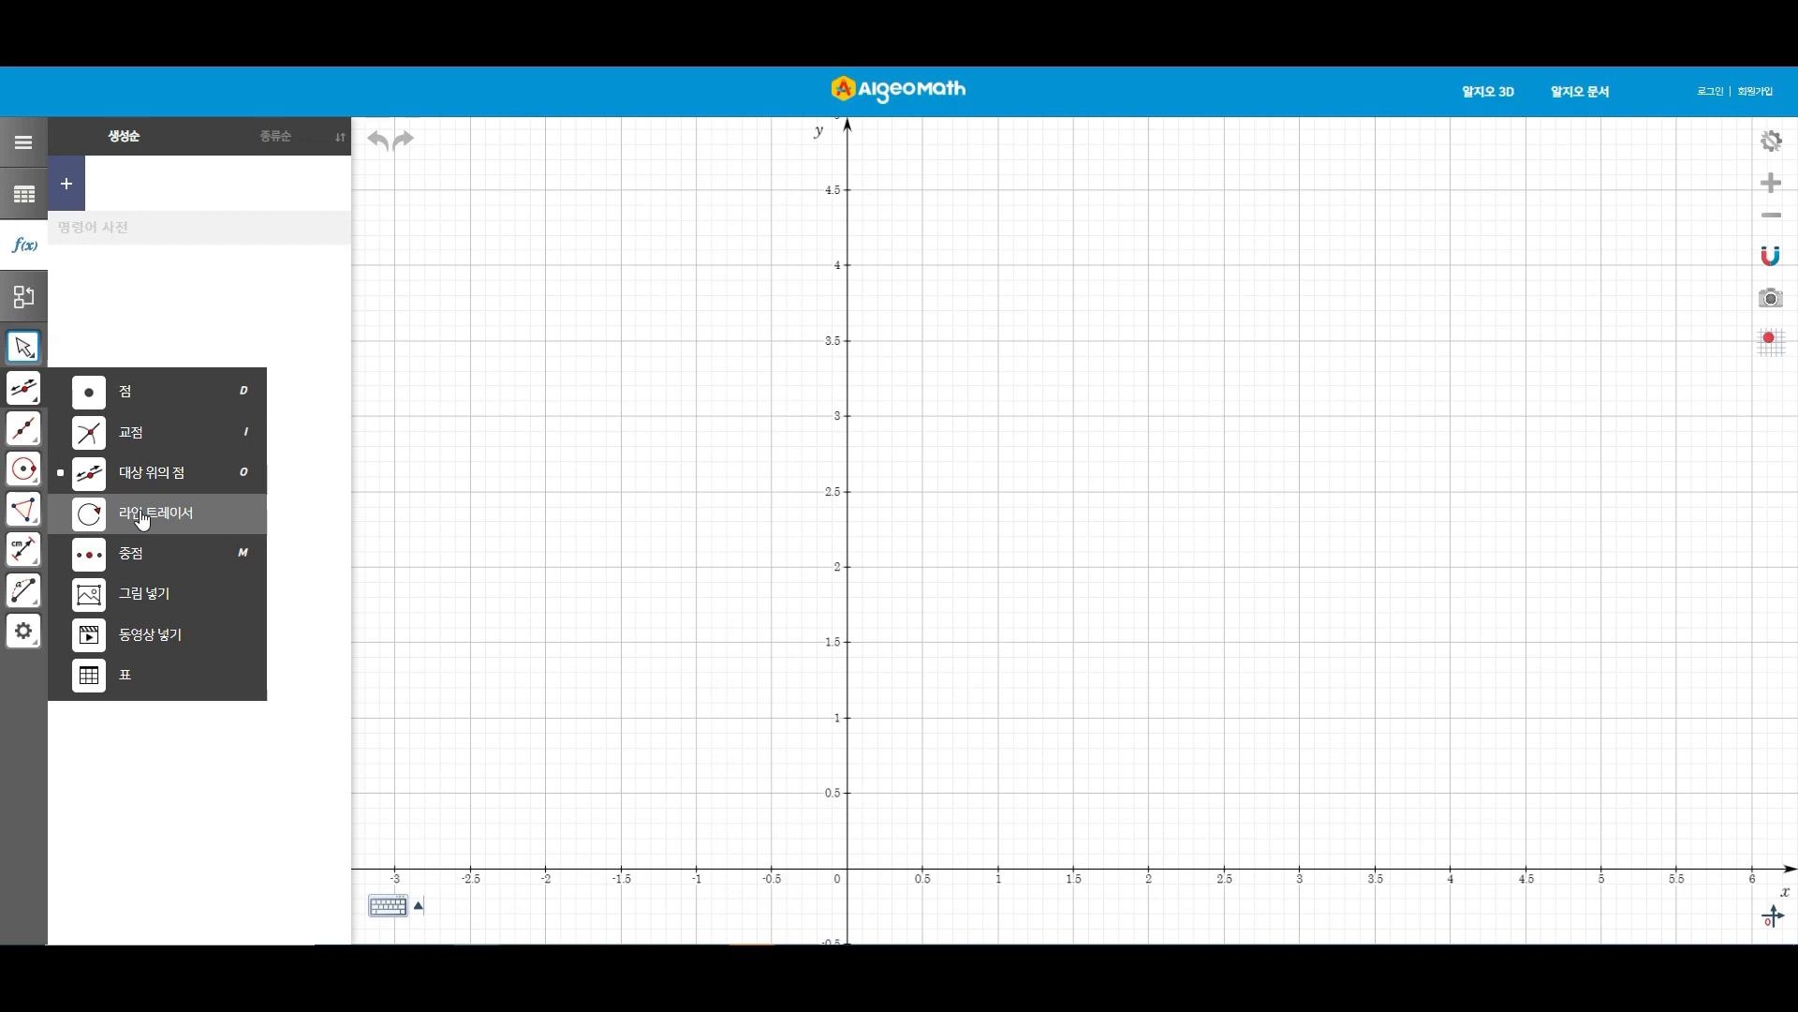
Plot the circle equation x^2 + y^2 = 0.0001 on the empty graph.
{"action": "left_click", "coordinate": [120, 185]}
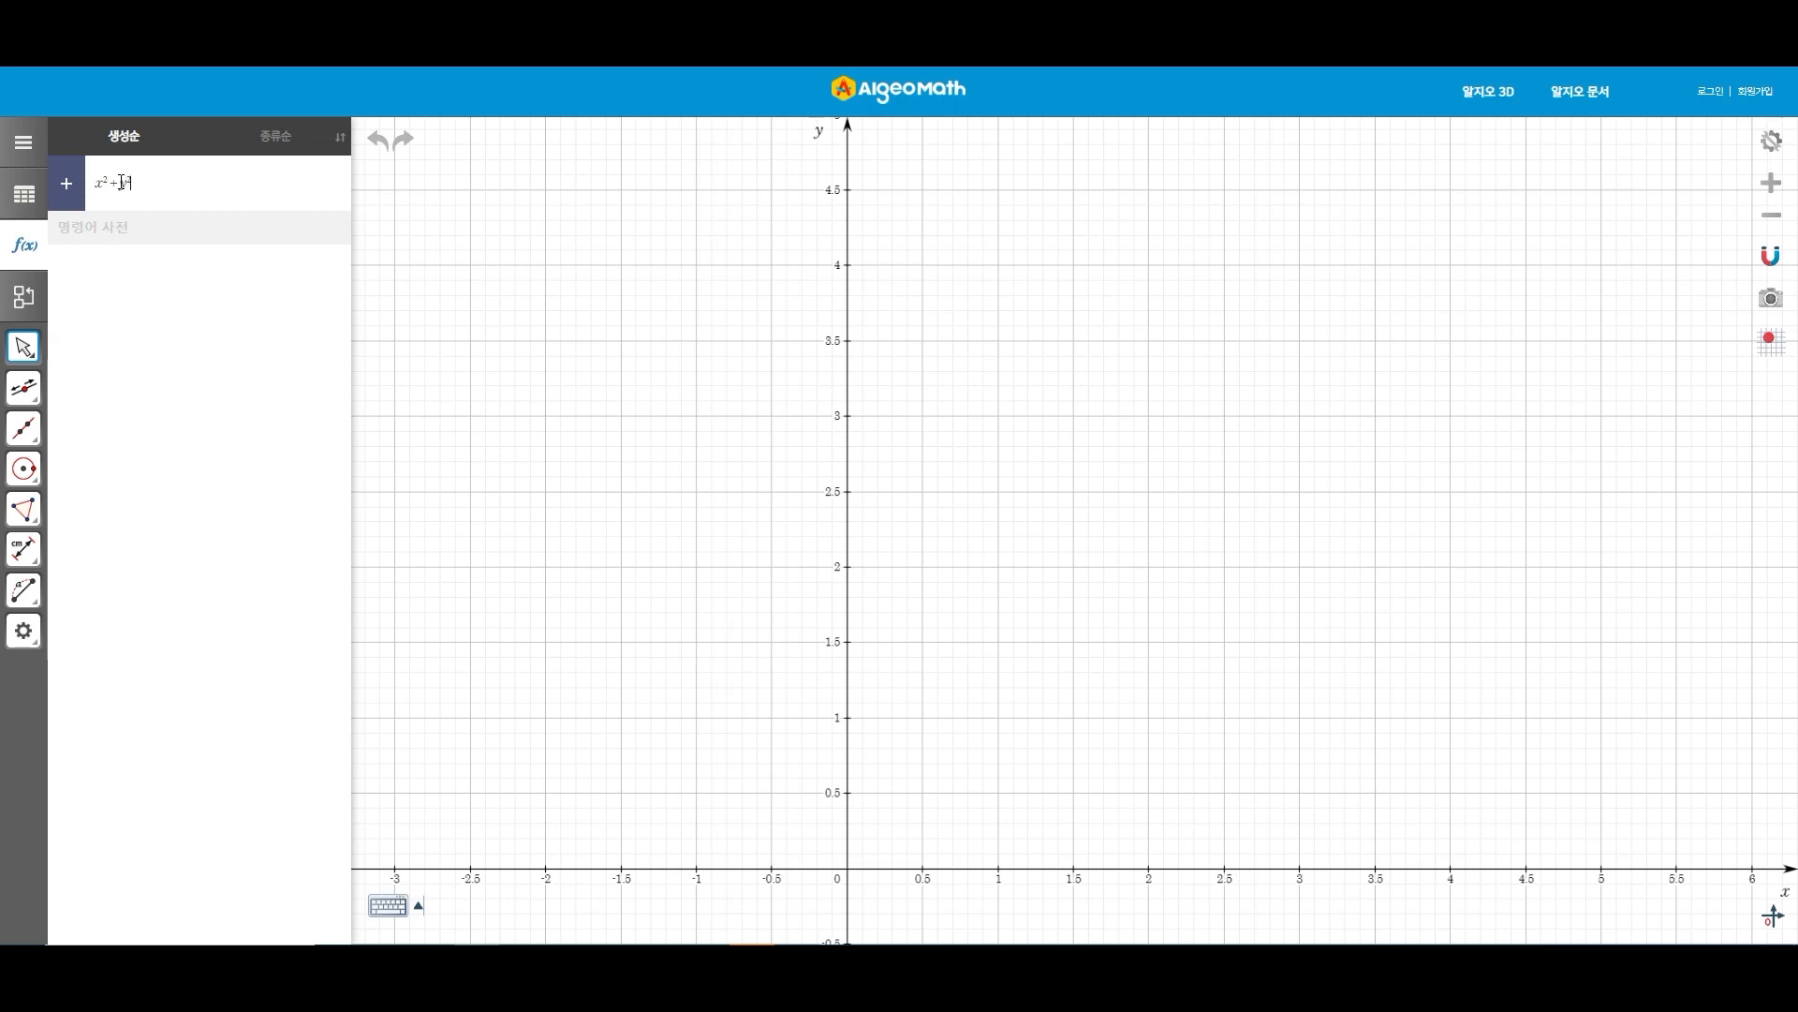
{"action": "type", "text": "0.0001"}
{"action": "key", "text": "Return"}
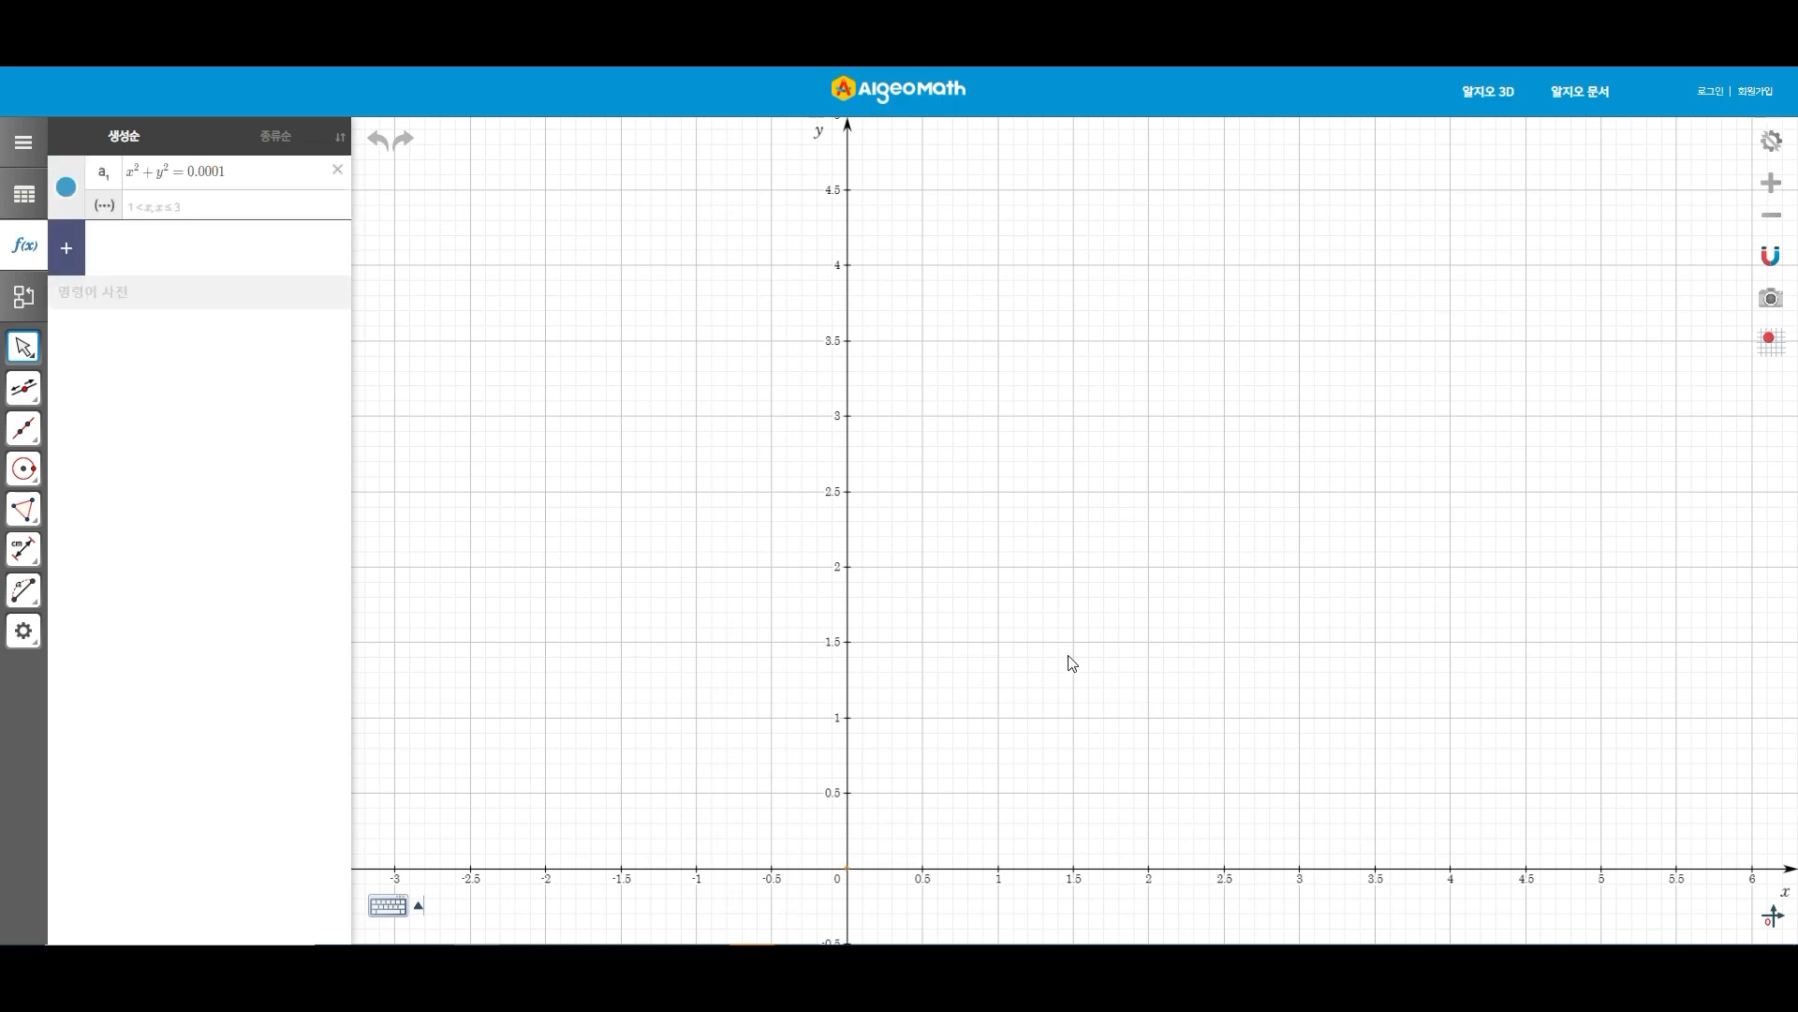
Place a line tracer on the tiny circle x^2 + y^2 = 0.0001 at the origin, at about (0.01, 0.01).
{"action": "left_click_drag", "start_coordinate": [1046, 664], "coordinate": [1288, 301]}
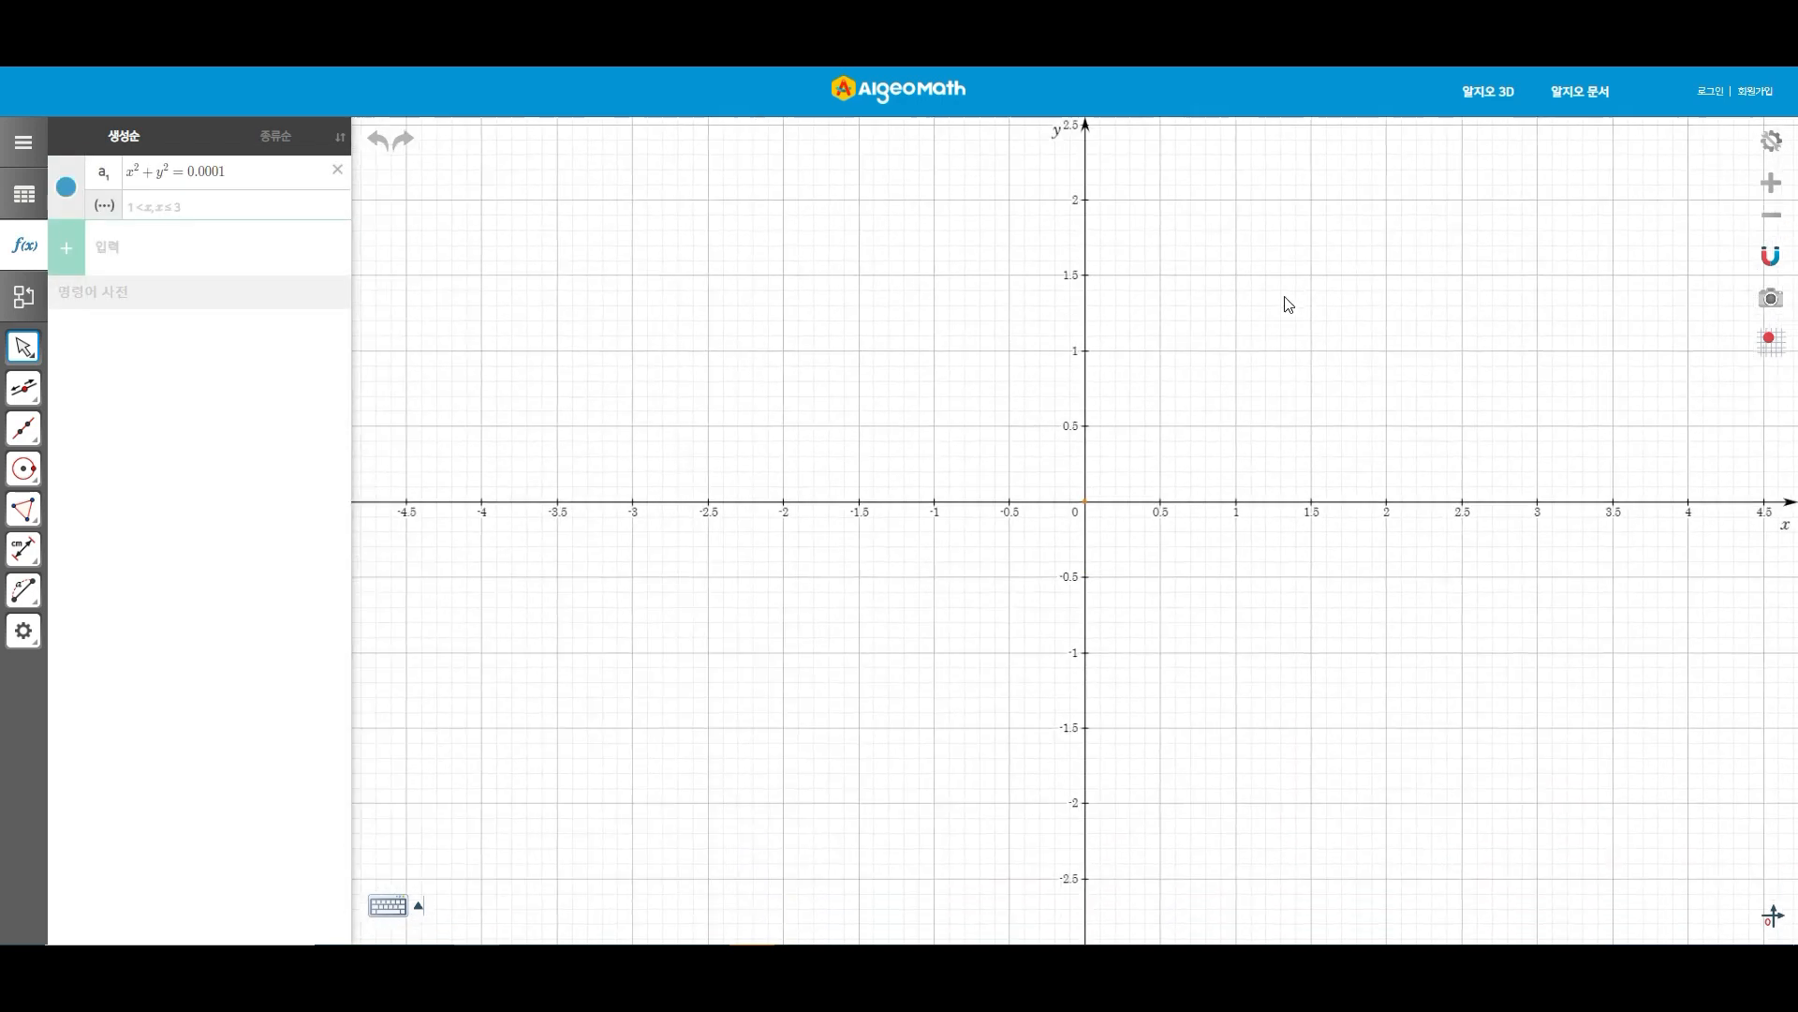
{"action": "scroll", "coordinate": [1180, 548], "scroll_direction": "up", "scroll_amount": 5}
{"action": "scroll", "coordinate": [1128, 532], "scroll_direction": "up", "scroll_amount": 5}
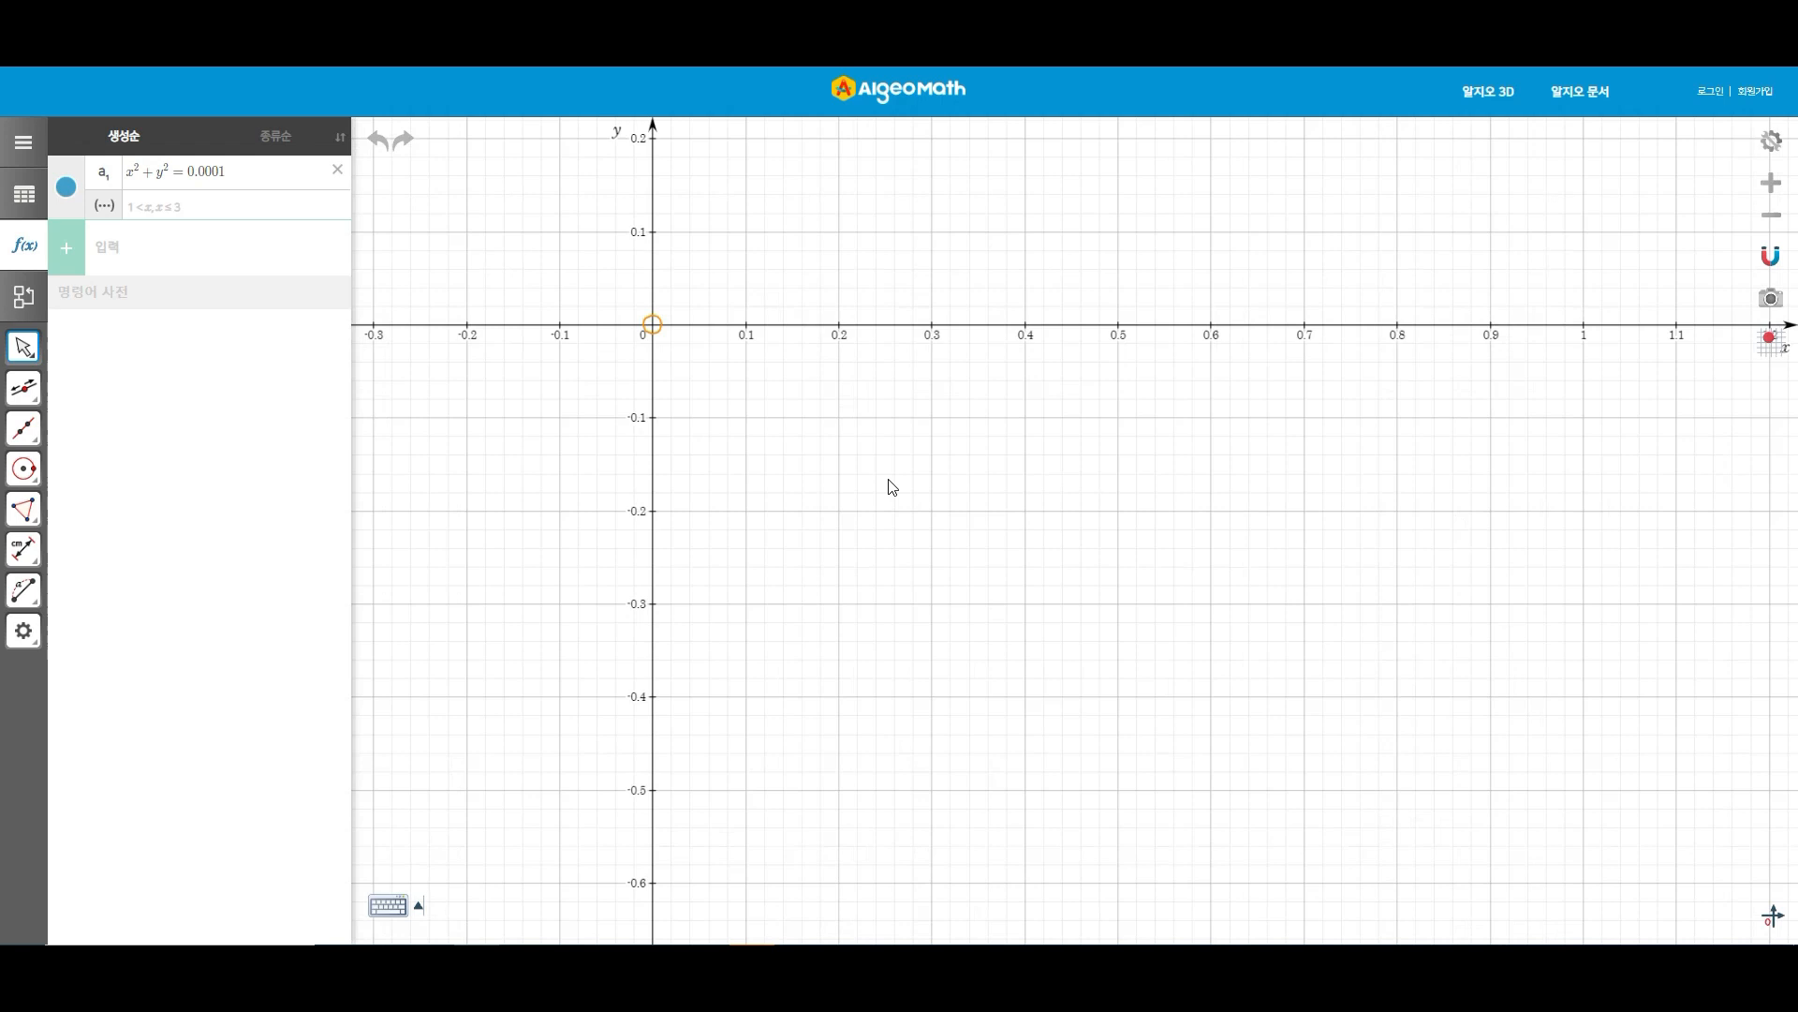
{"action": "scroll", "coordinate": [923, 480], "scroll_direction": "down", "scroll_amount": 8}
{"action": "scroll", "coordinate": [1011, 497], "scroll_direction": "up", "scroll_amount": 4}
{"action": "left_click_drag", "start_coordinate": [879, 234], "coordinate": [1262, 413]}
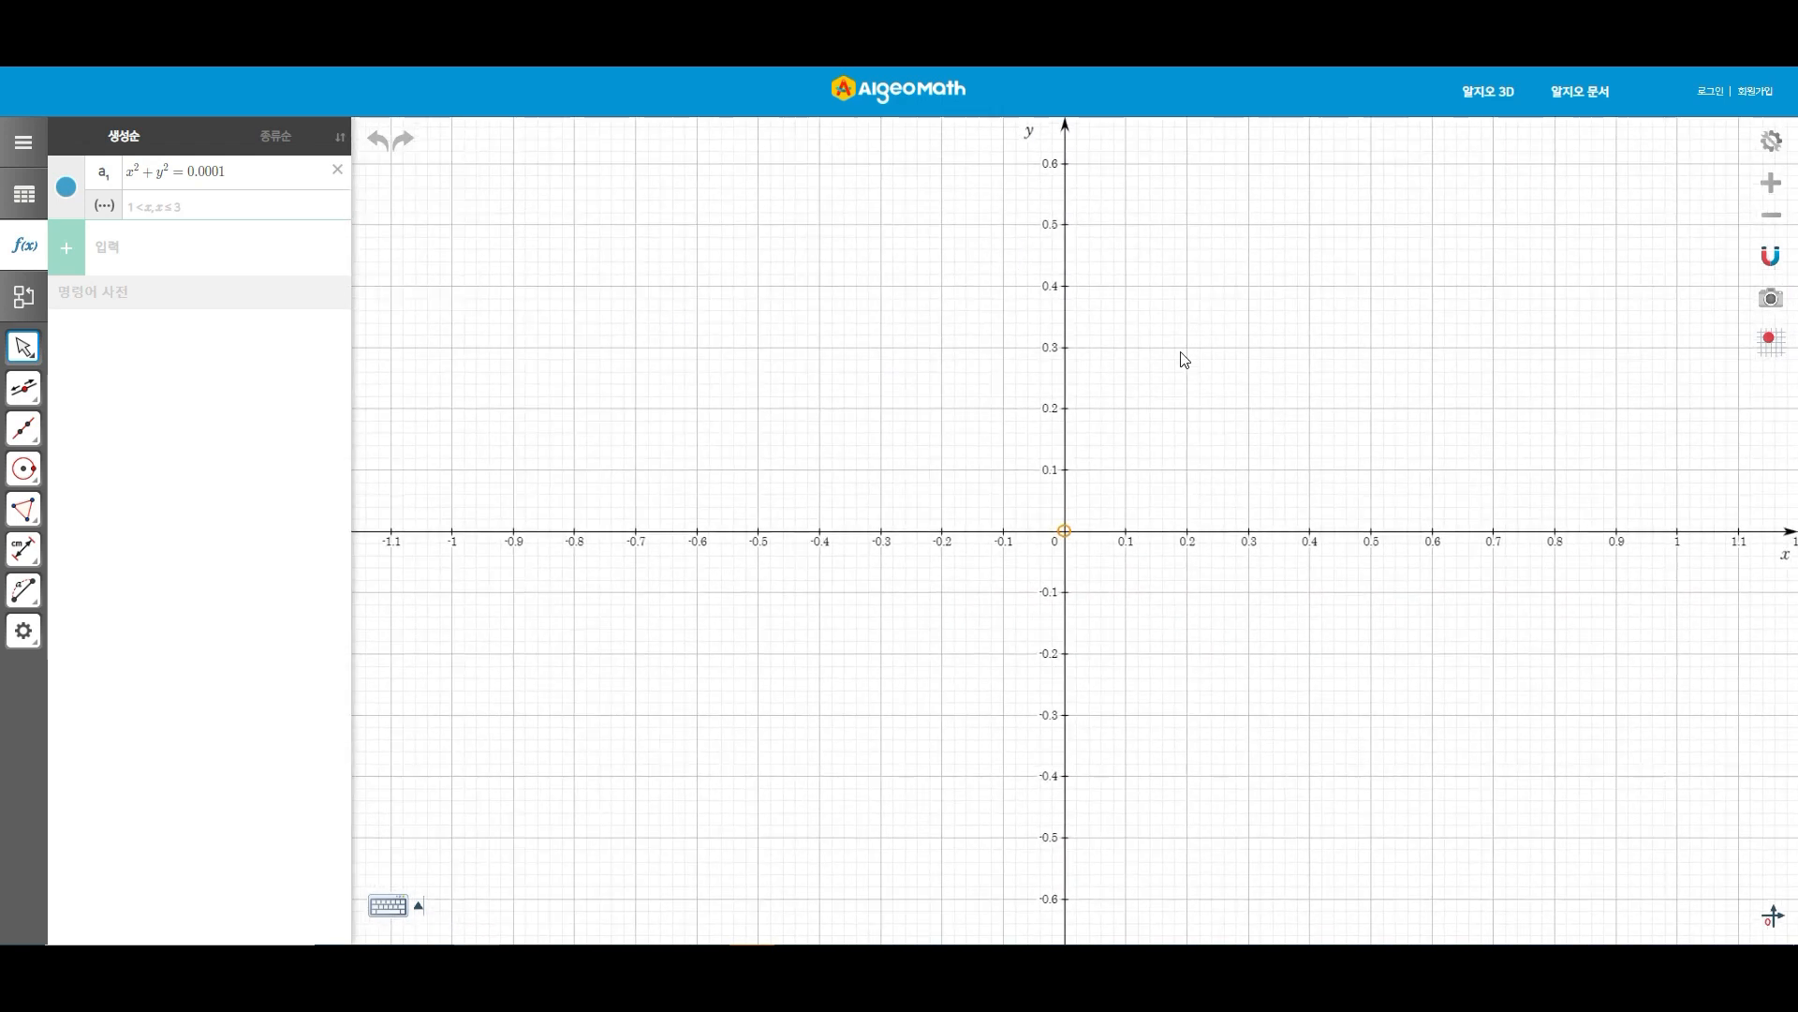
{"action": "left_click", "coordinate": [24, 388]}
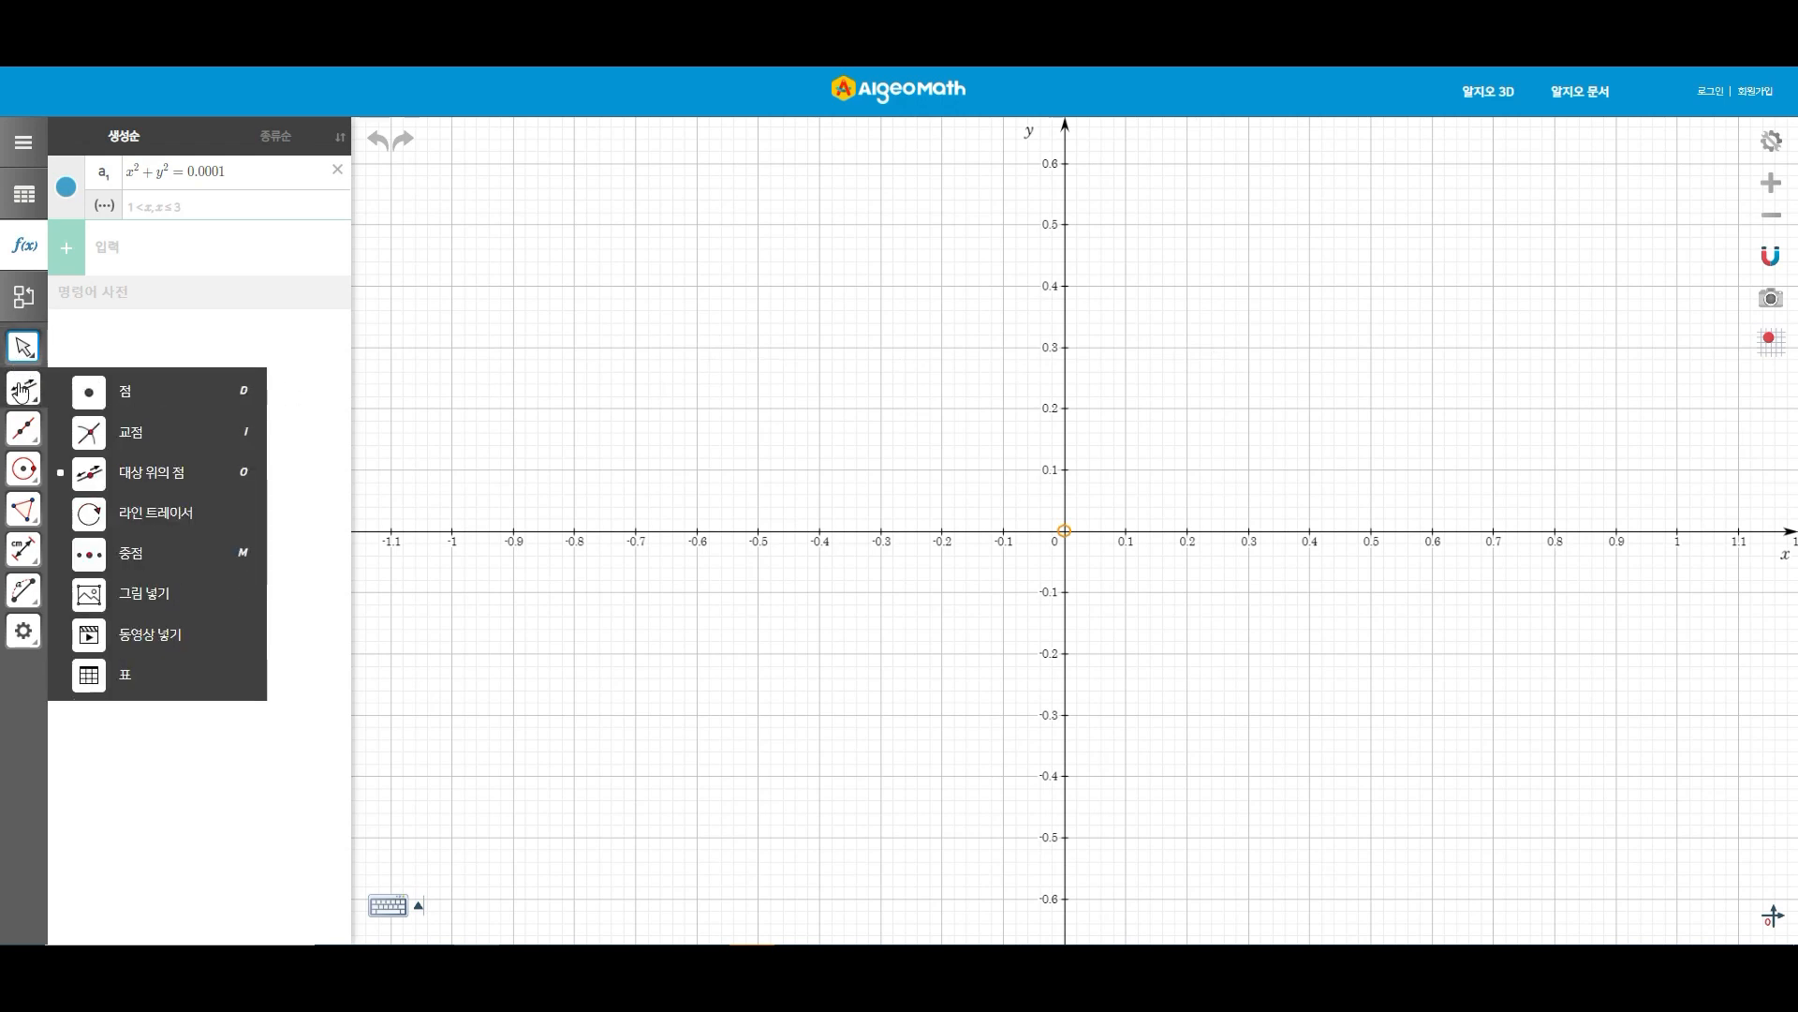
{"action": "left_click", "coordinate": [150, 514]}
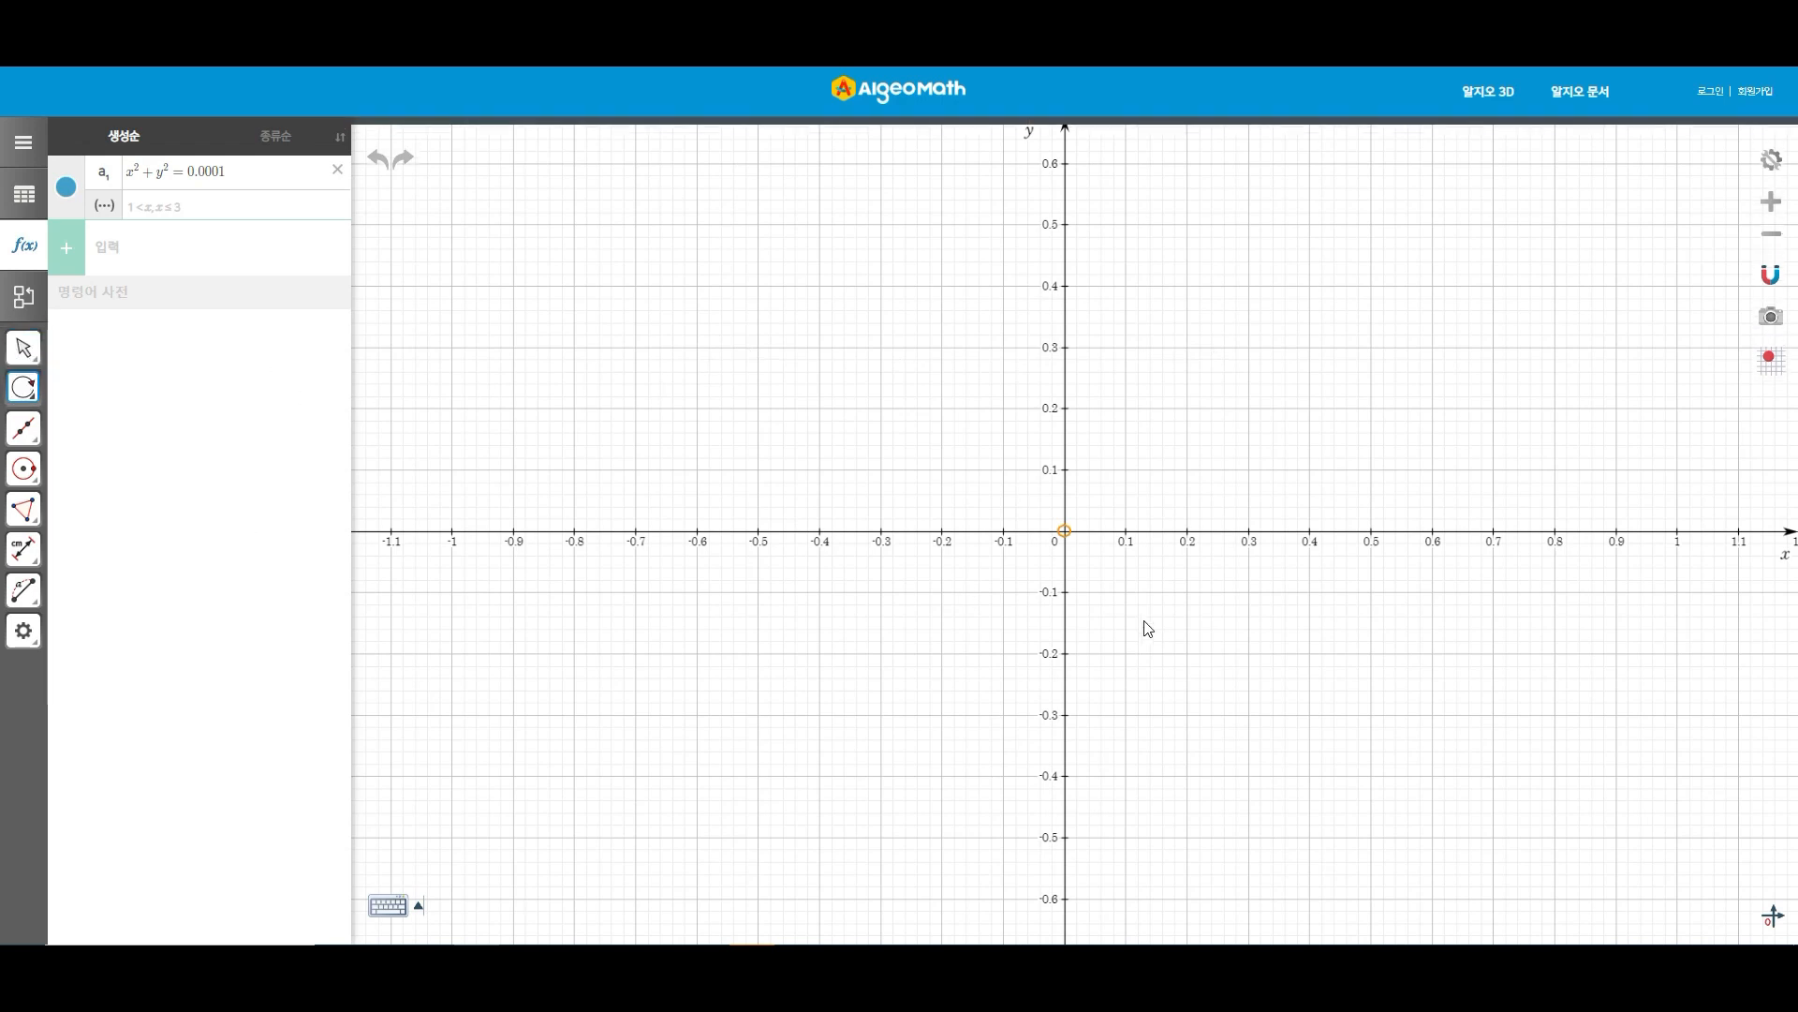
{"action": "left_click", "coordinate": [1069, 533]}
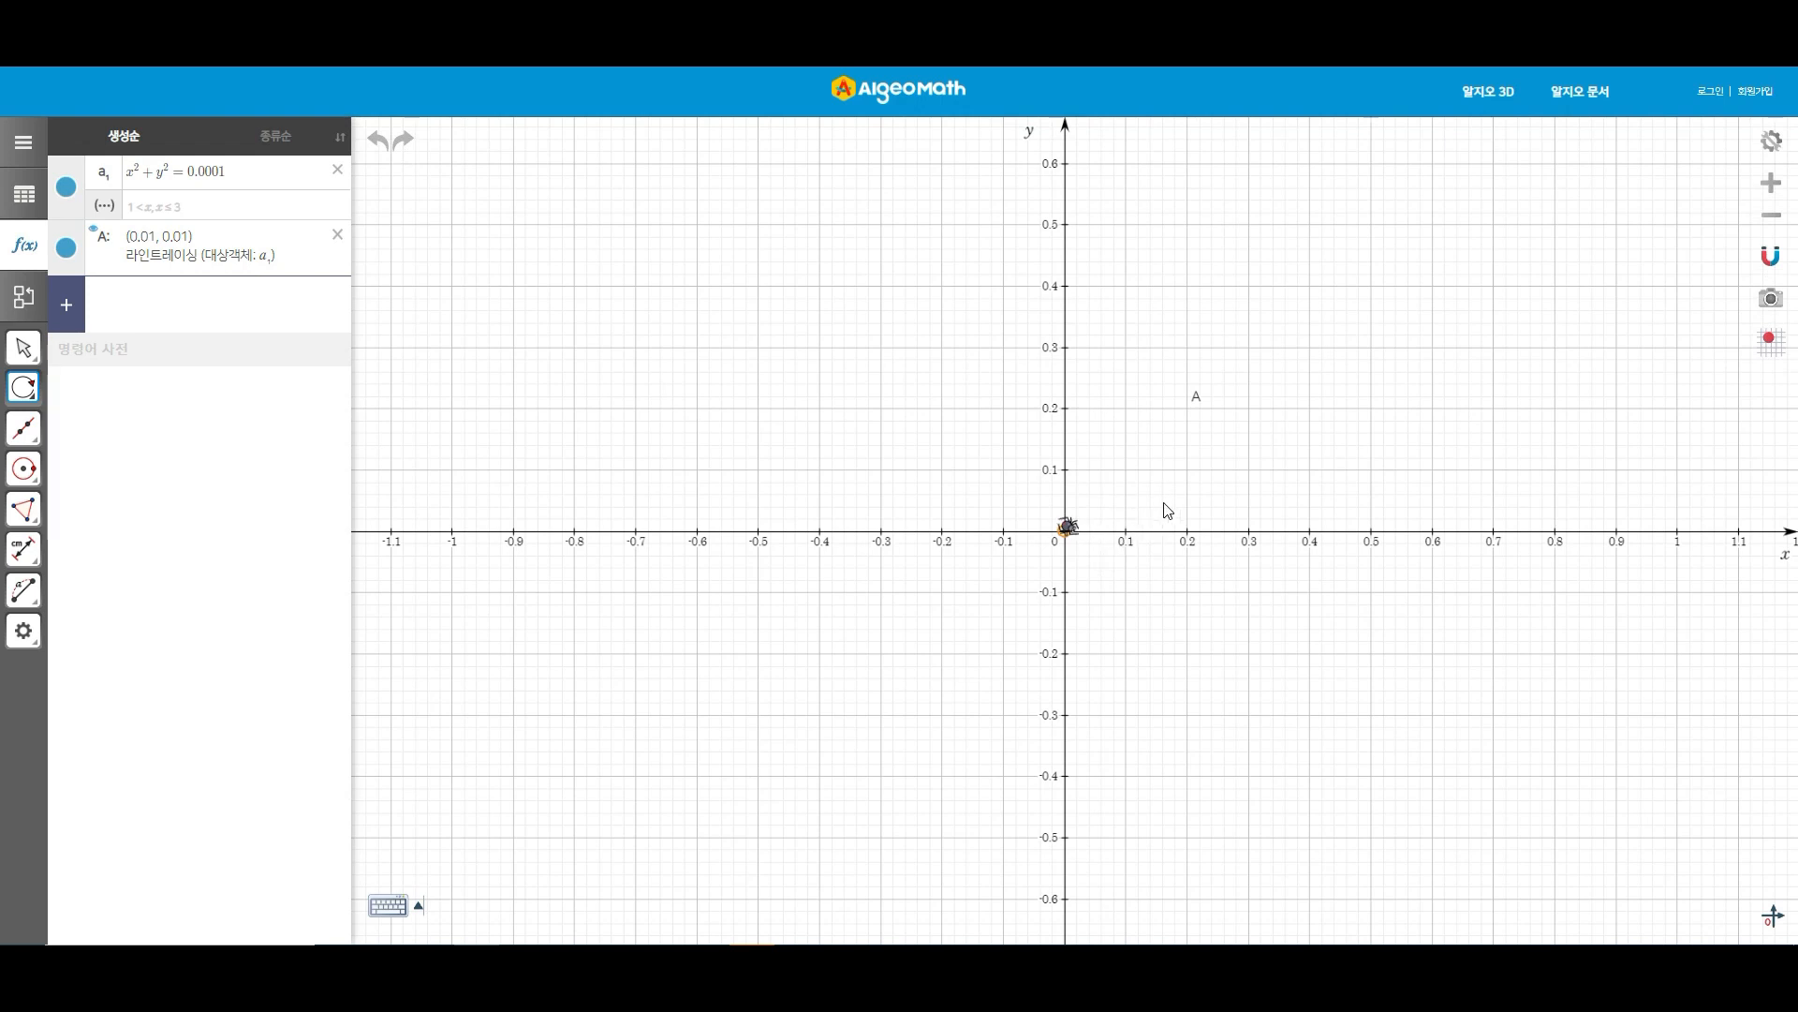
{"action": "key", "text": "Escape"}
Give line tracer A the sun shape at size 104 and slide it along its circle to about (0.01, -0.01).
{"action": "left_click", "coordinate": [1077, 532]}
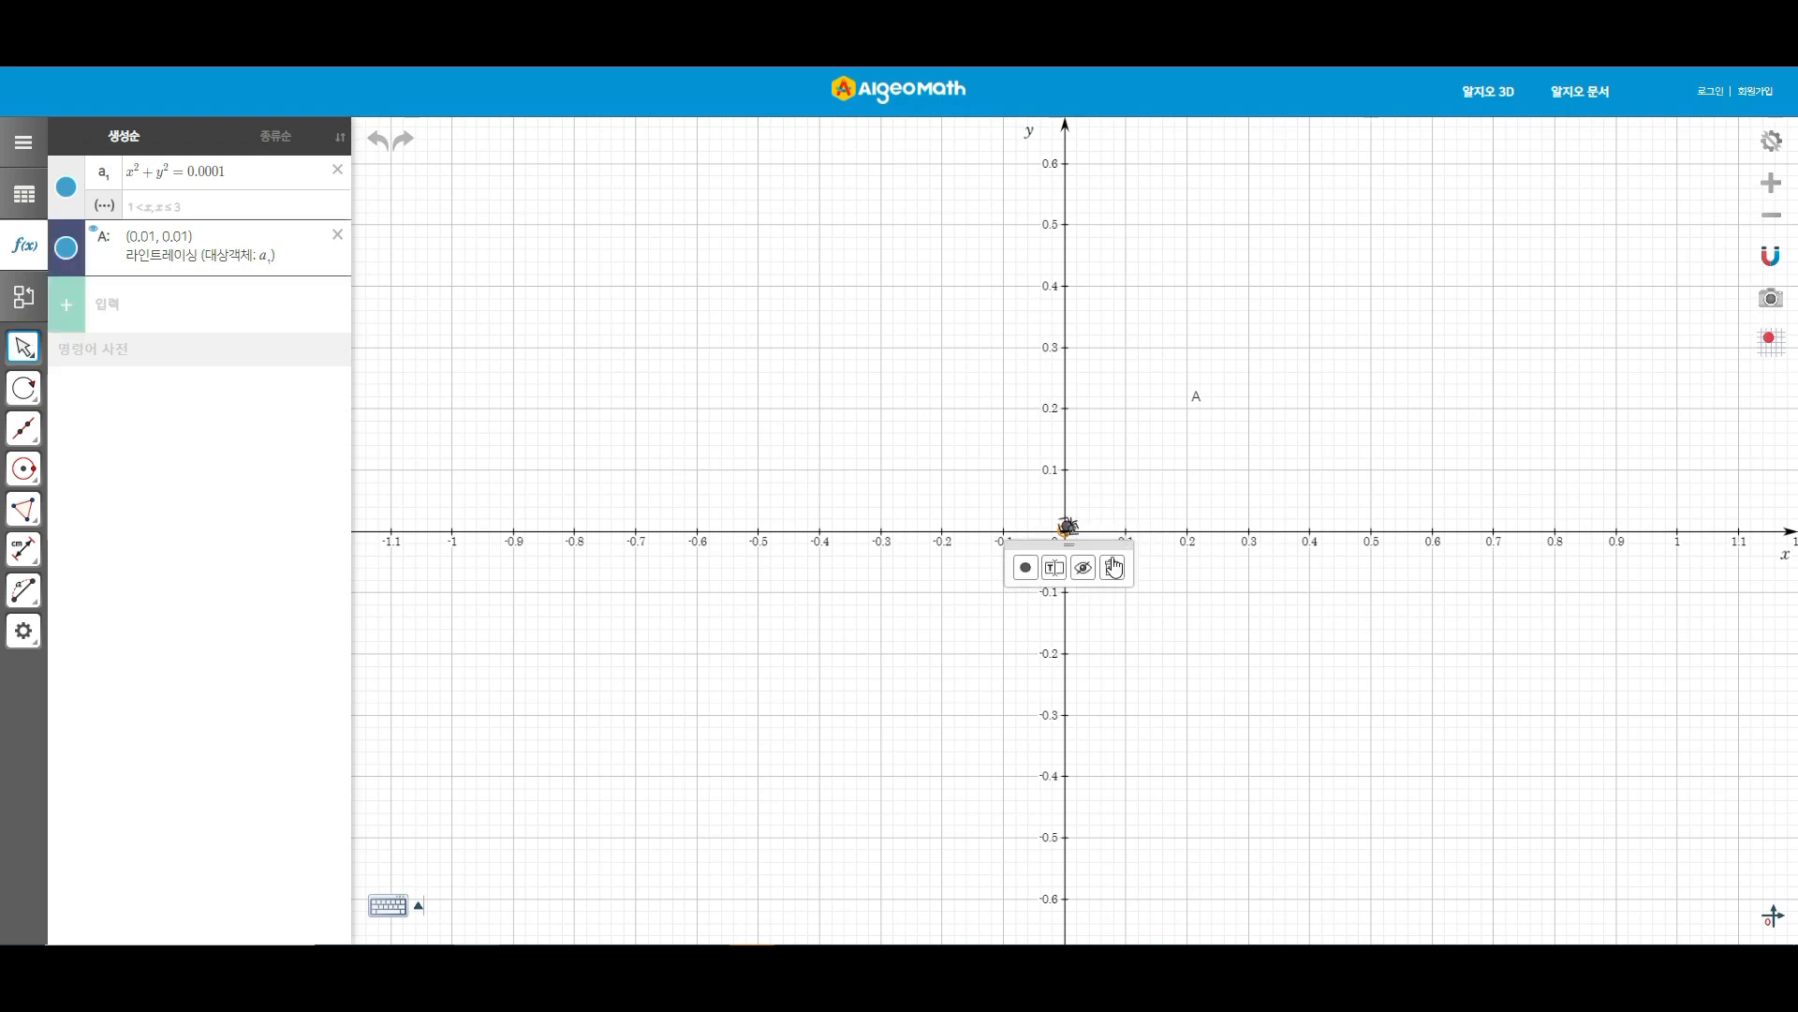
{"action": "left_click", "coordinate": [1025, 571]}
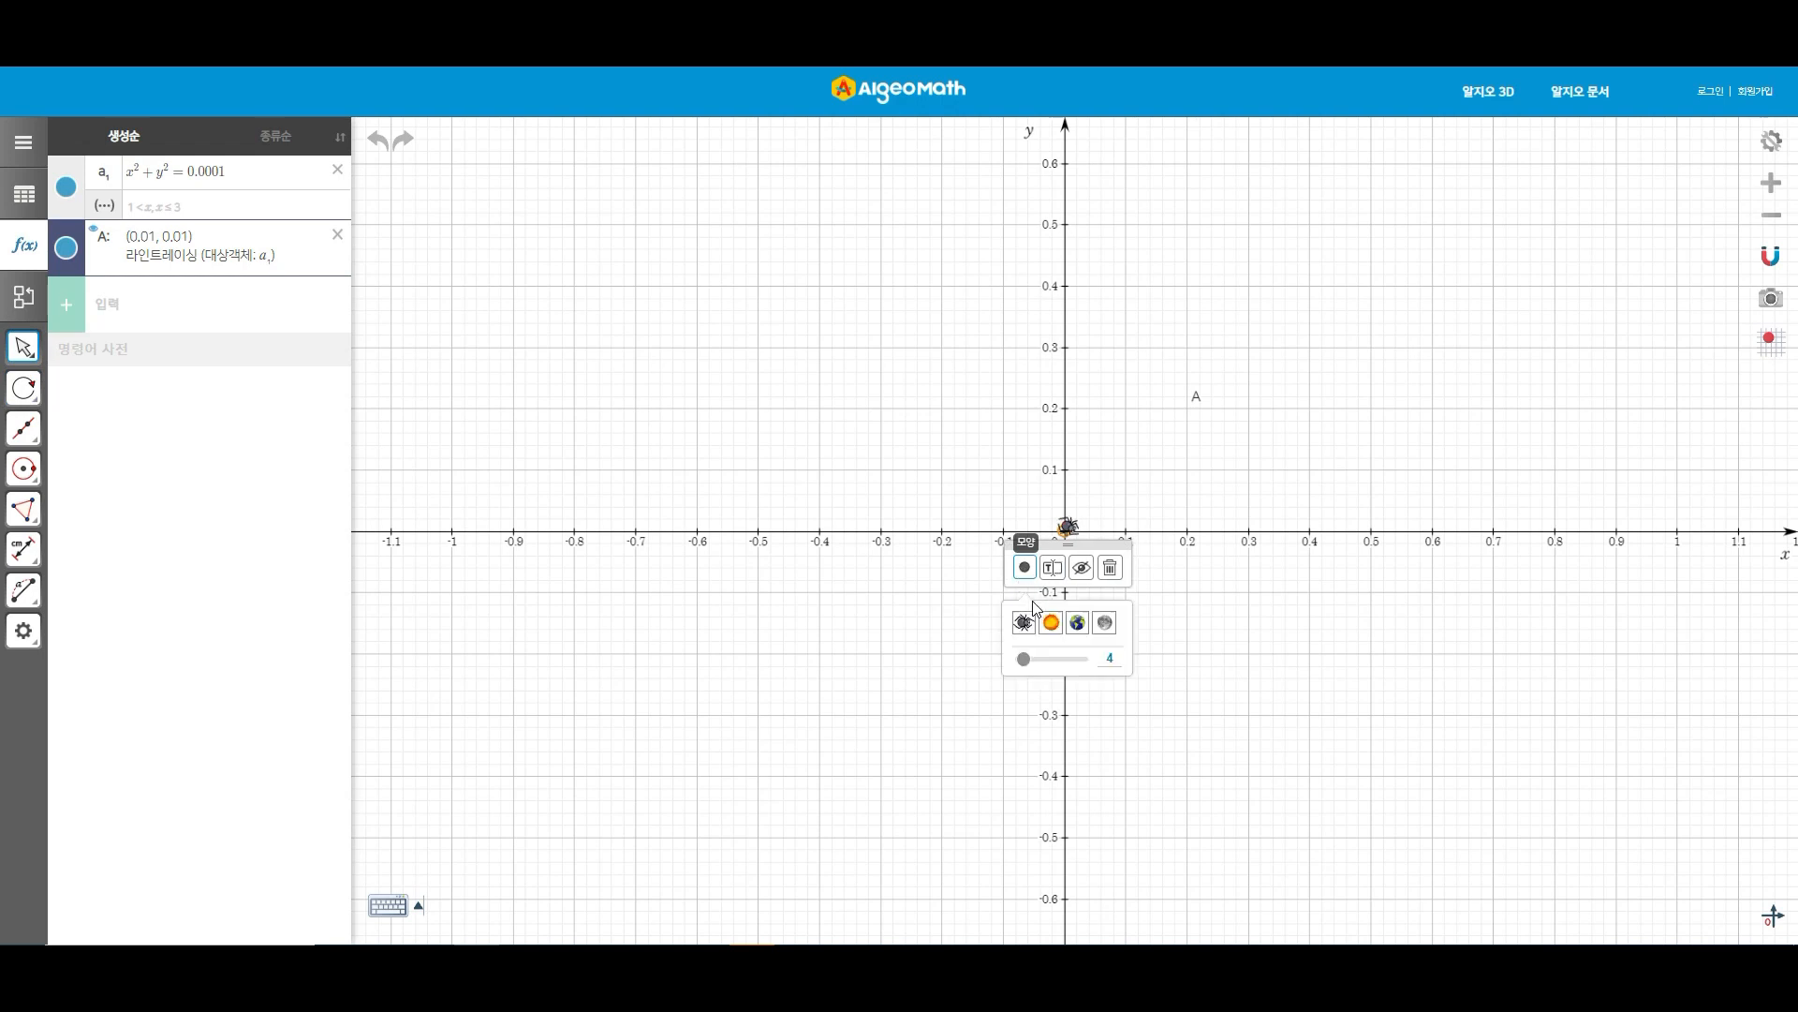
{"action": "left_click", "coordinate": [1055, 625]}
{"action": "left_click_drag", "start_coordinate": [1027, 659], "coordinate": [1056, 662]}
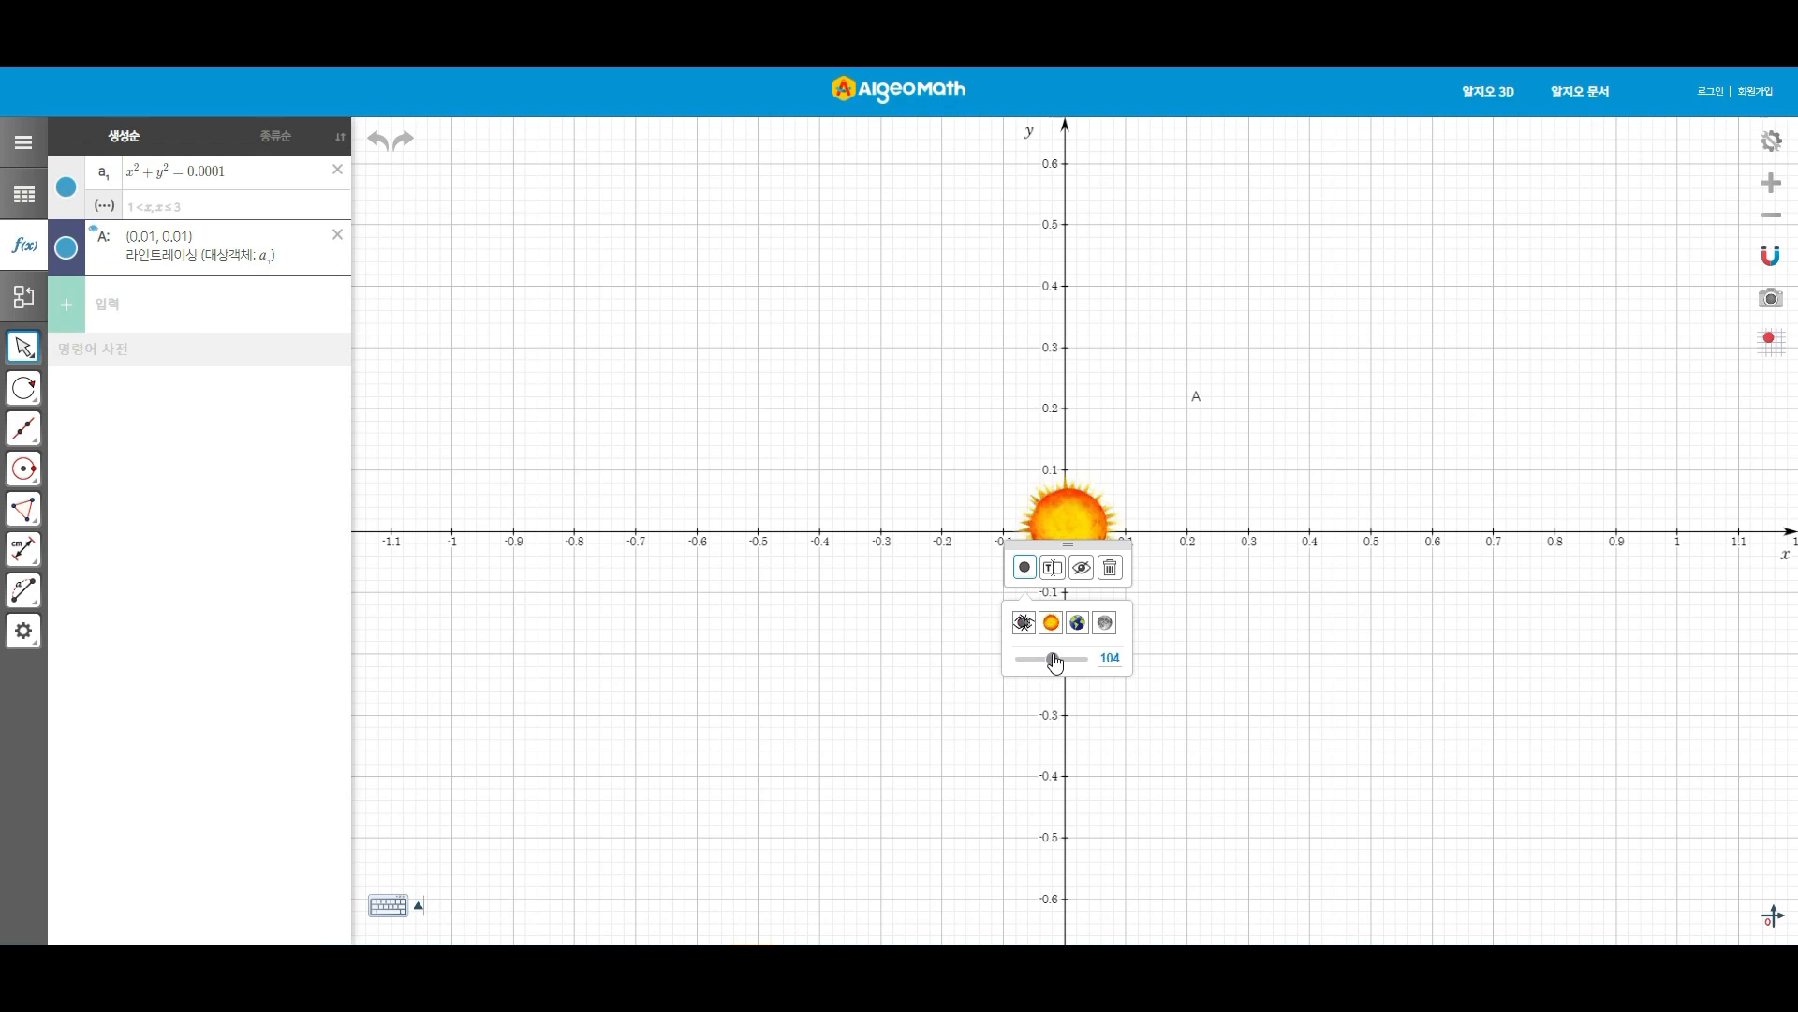
{"action": "left_click", "coordinate": [1260, 633]}
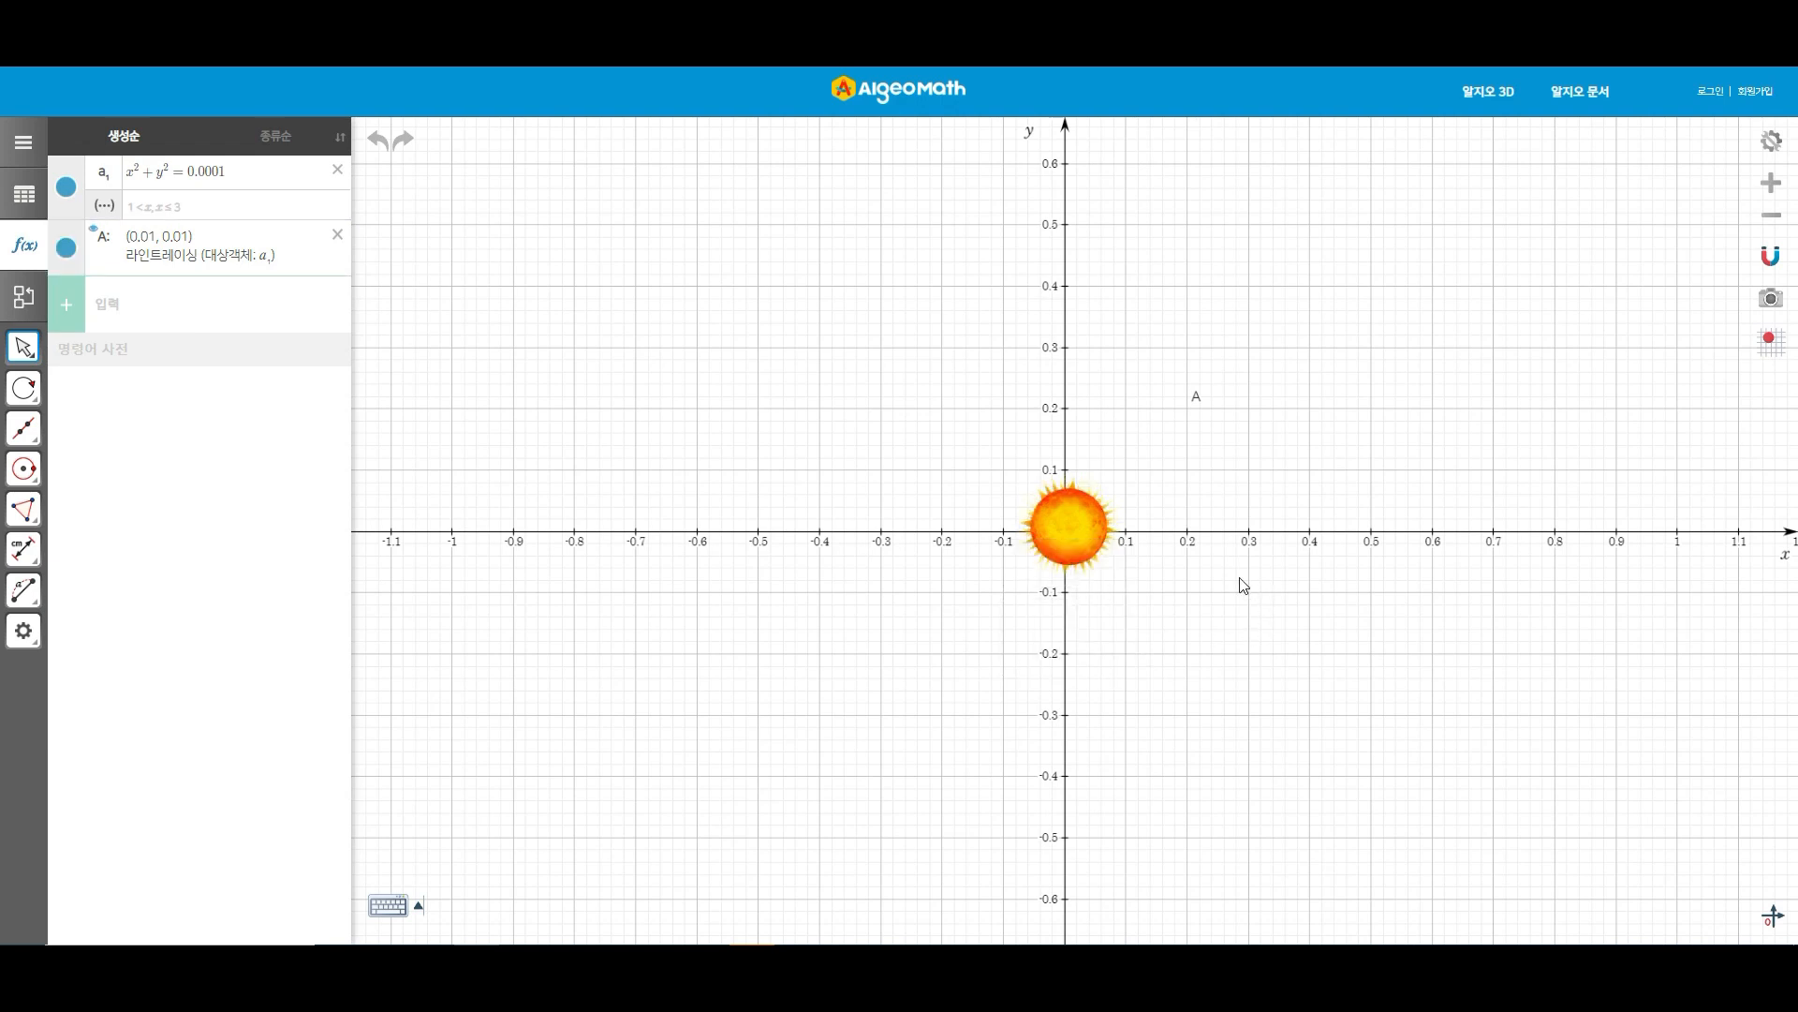
{"action": "left_click_drag", "start_coordinate": [1092, 534], "coordinate": [1079, 555]}
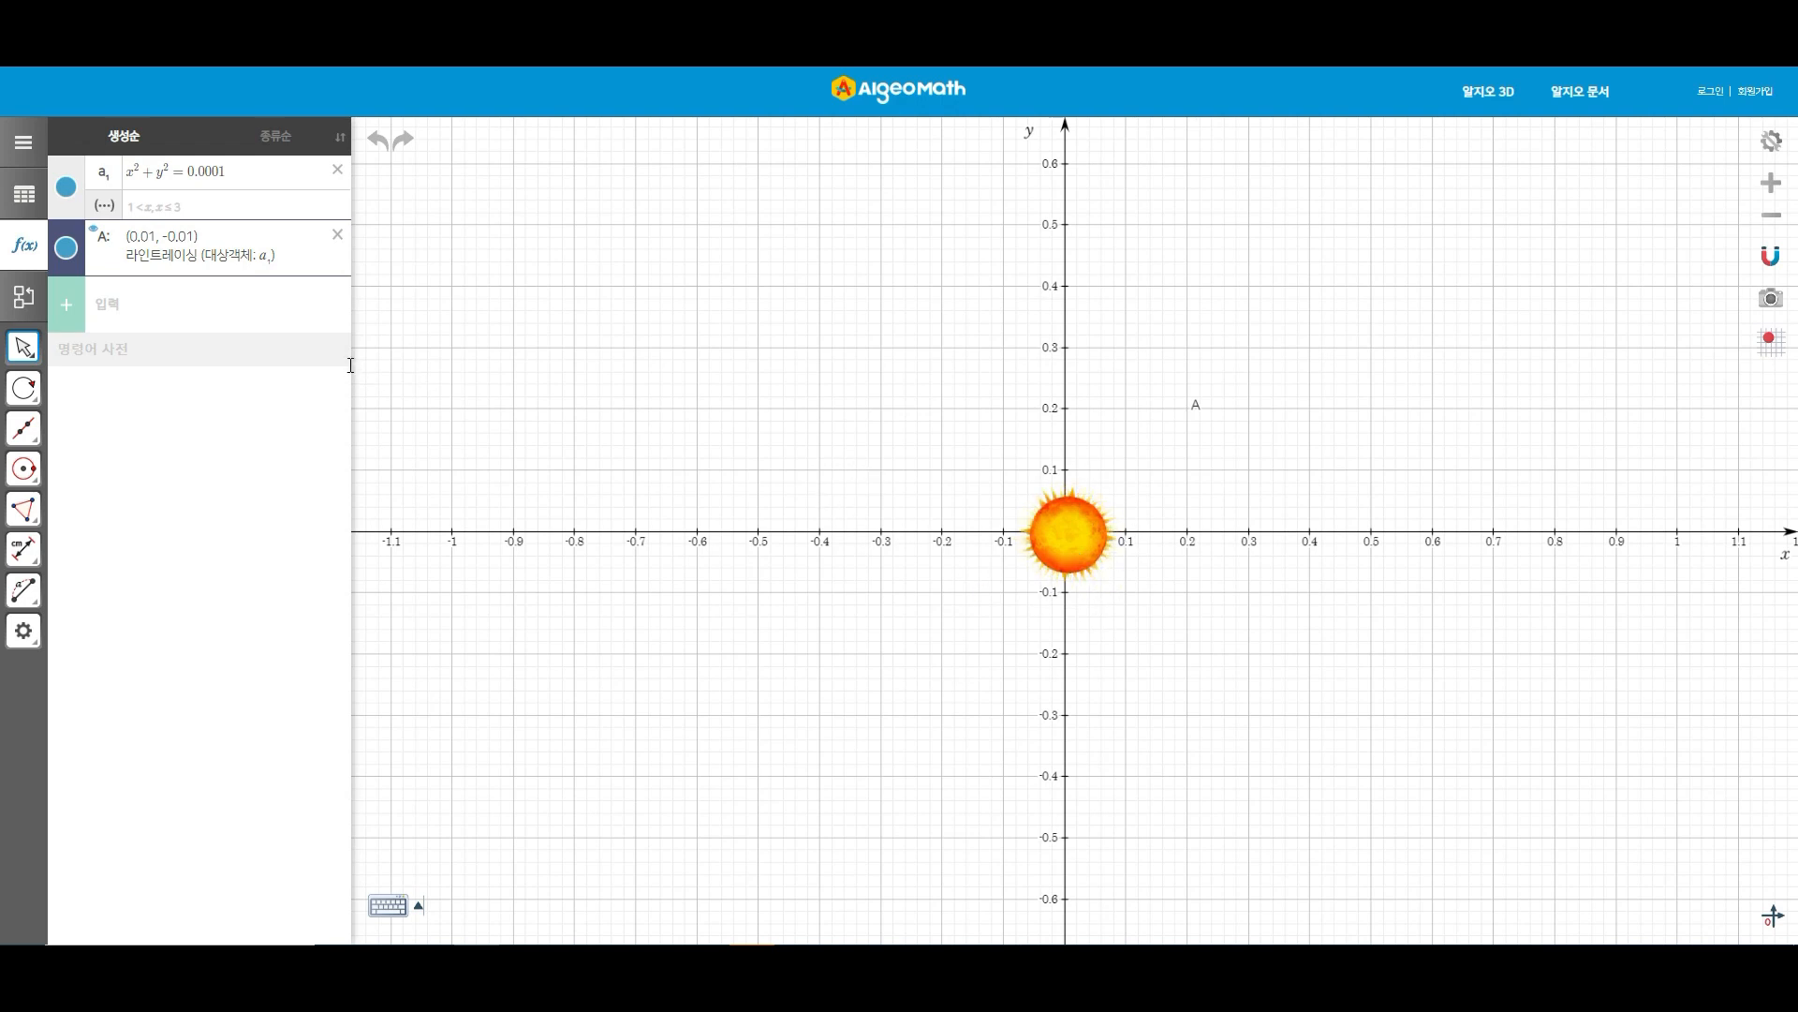
Plot the circle equation x^2 + y^2 = 1 as a second curve.
{"action": "left_click", "coordinate": [178, 302]}
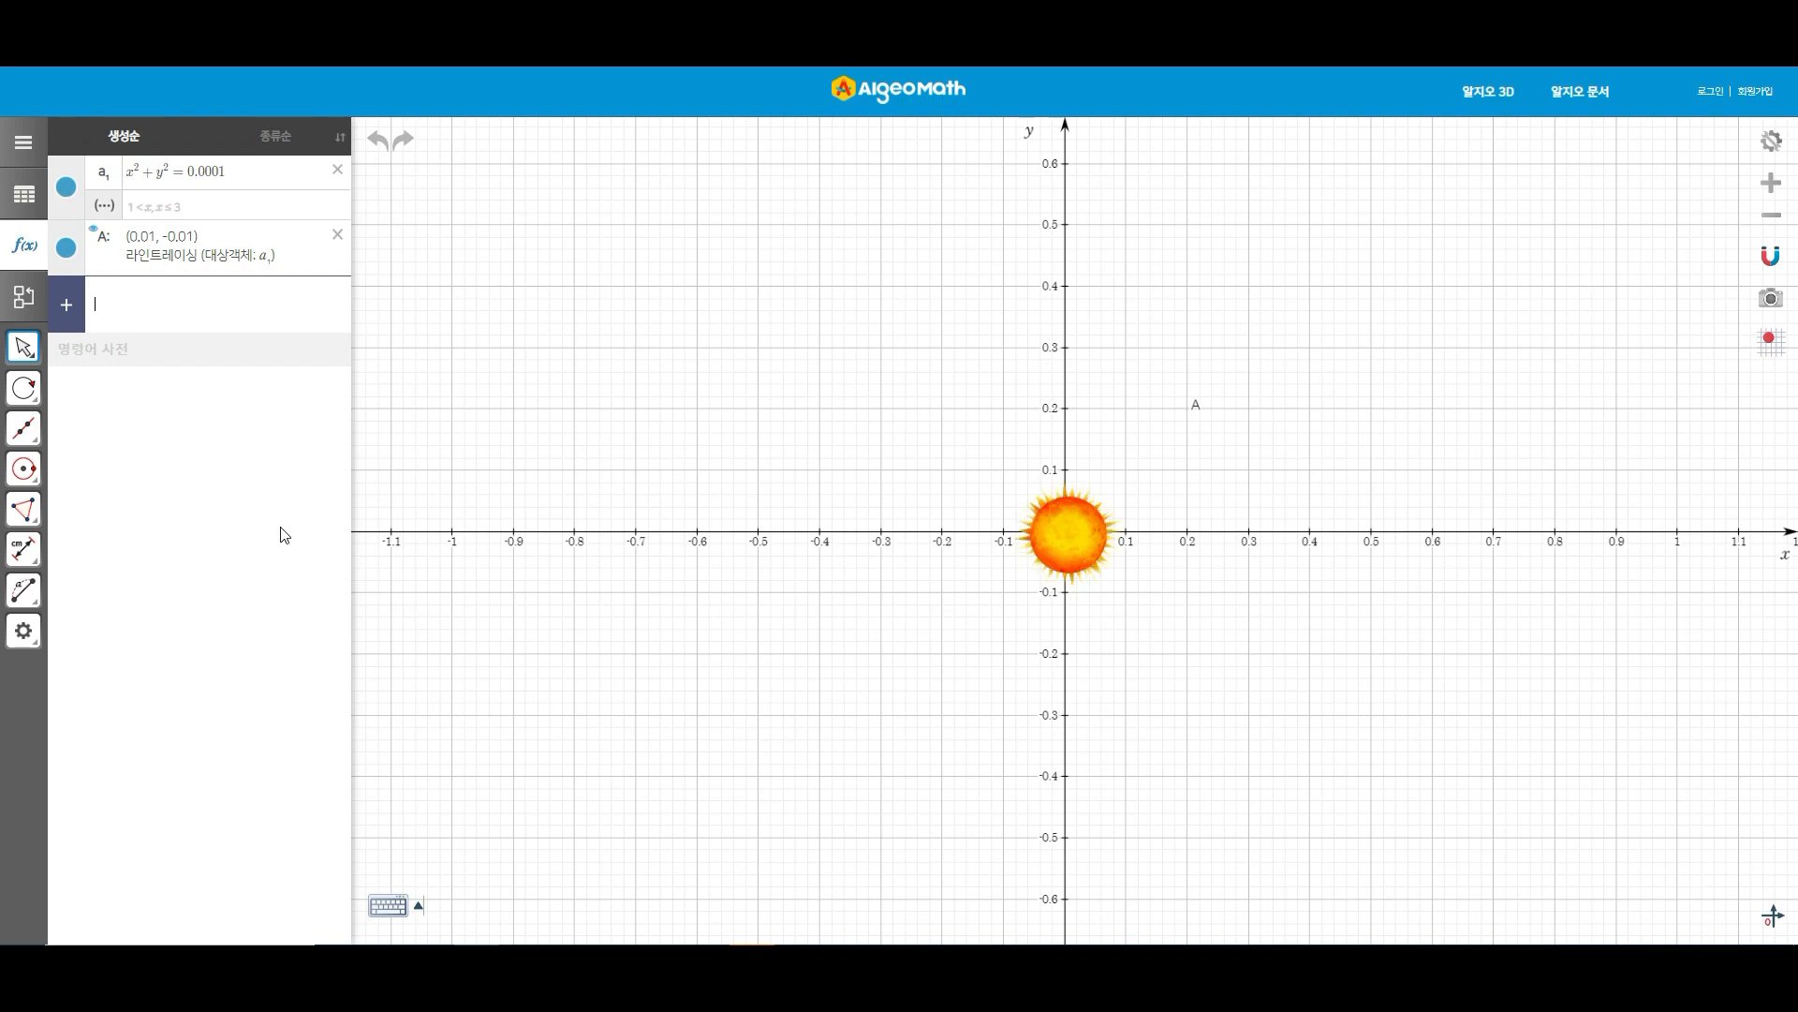
{"action": "type", "text": "x^2+y^"}
{"action": "type", "text": "2"}
{"action": "key", "text": "Right"}
{"action": "type", "text": "= "}
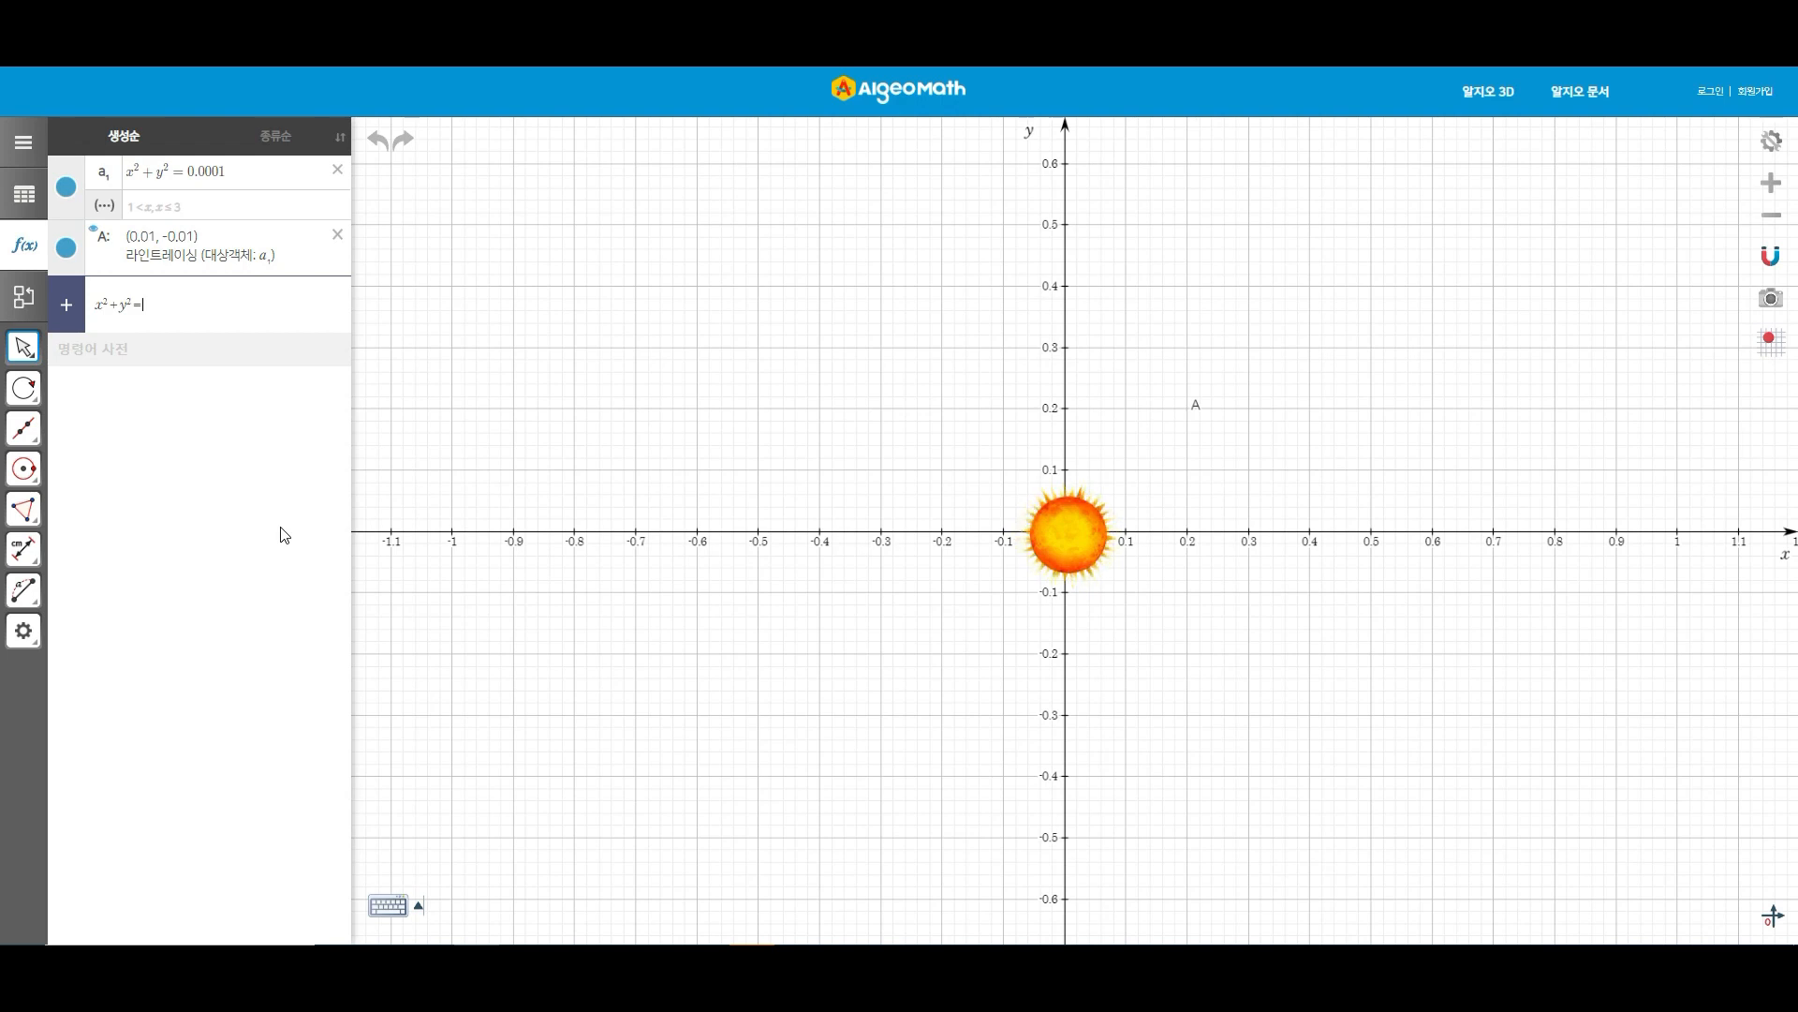
{"action": "type", "text": "1"}
{"action": "key", "text": "Return"}
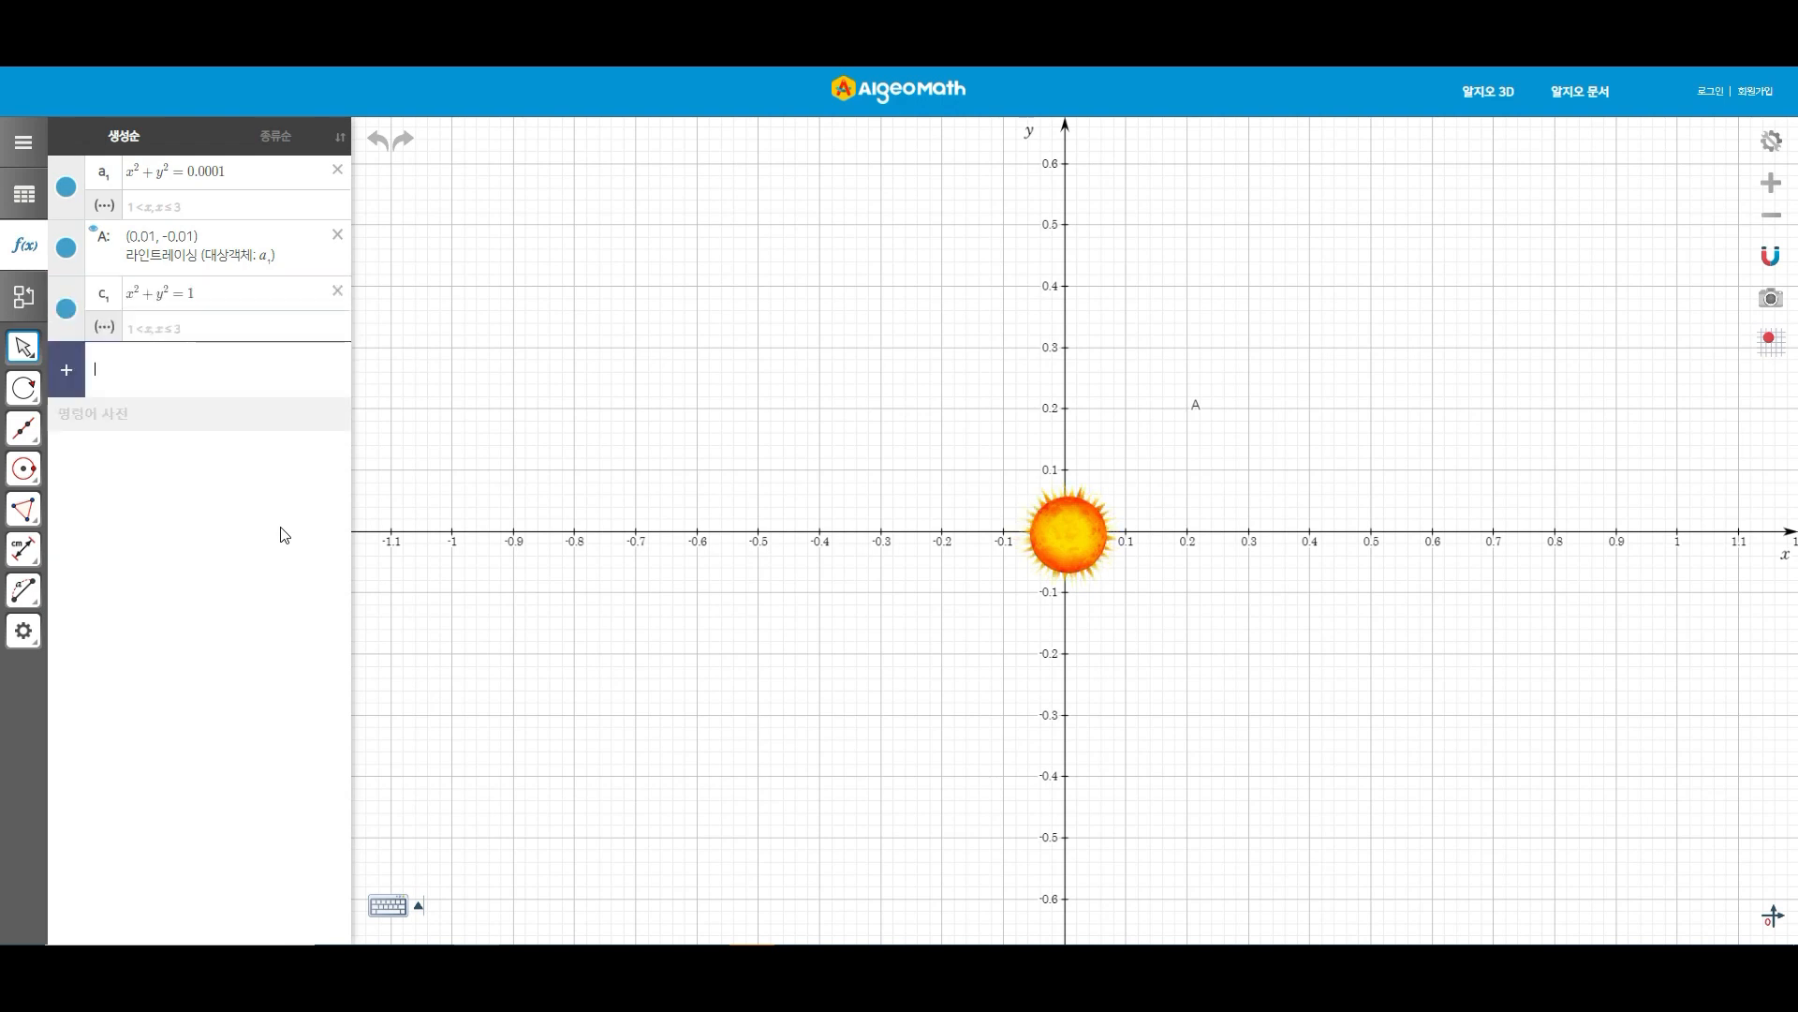
Place a line tracer on the circle x^2 + y^2 = 1 at about (0.66, 0.75).
{"action": "scroll", "coordinate": [1081, 442], "scroll_direction": "down", "scroll_amount": 2}
{"action": "scroll", "coordinate": [1193, 442], "scroll_direction": "down", "scroll_amount": 3}
{"action": "scroll", "coordinate": [1307, 396], "scroll_direction": "up", "scroll_amount": 1}
{"action": "scroll", "coordinate": [1293, 400], "scroll_direction": "down", "scroll_amount": 2}
{"action": "left_click_drag", "start_coordinate": [1474, 336], "coordinate": [1292, 369]}
{"action": "scroll", "coordinate": [1293, 441], "scroll_direction": "down", "scroll_amount": 1}
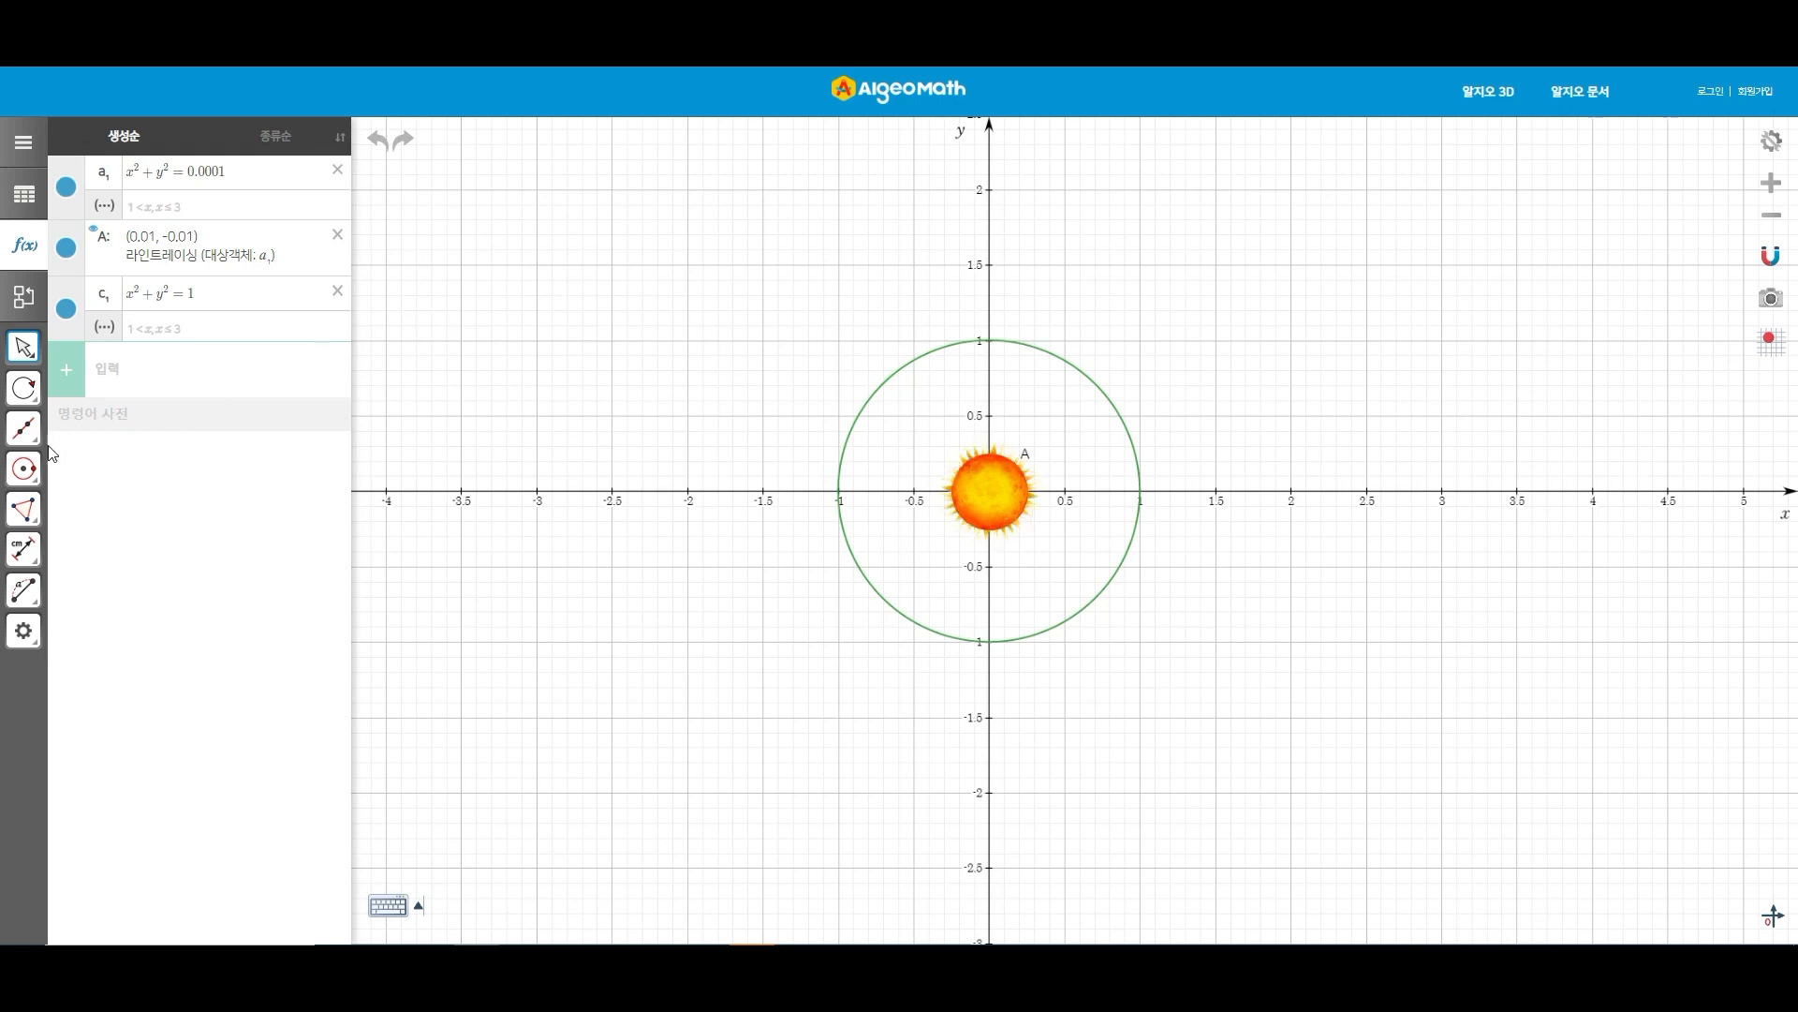
{"action": "mouse_move", "coordinate": [24, 390]}
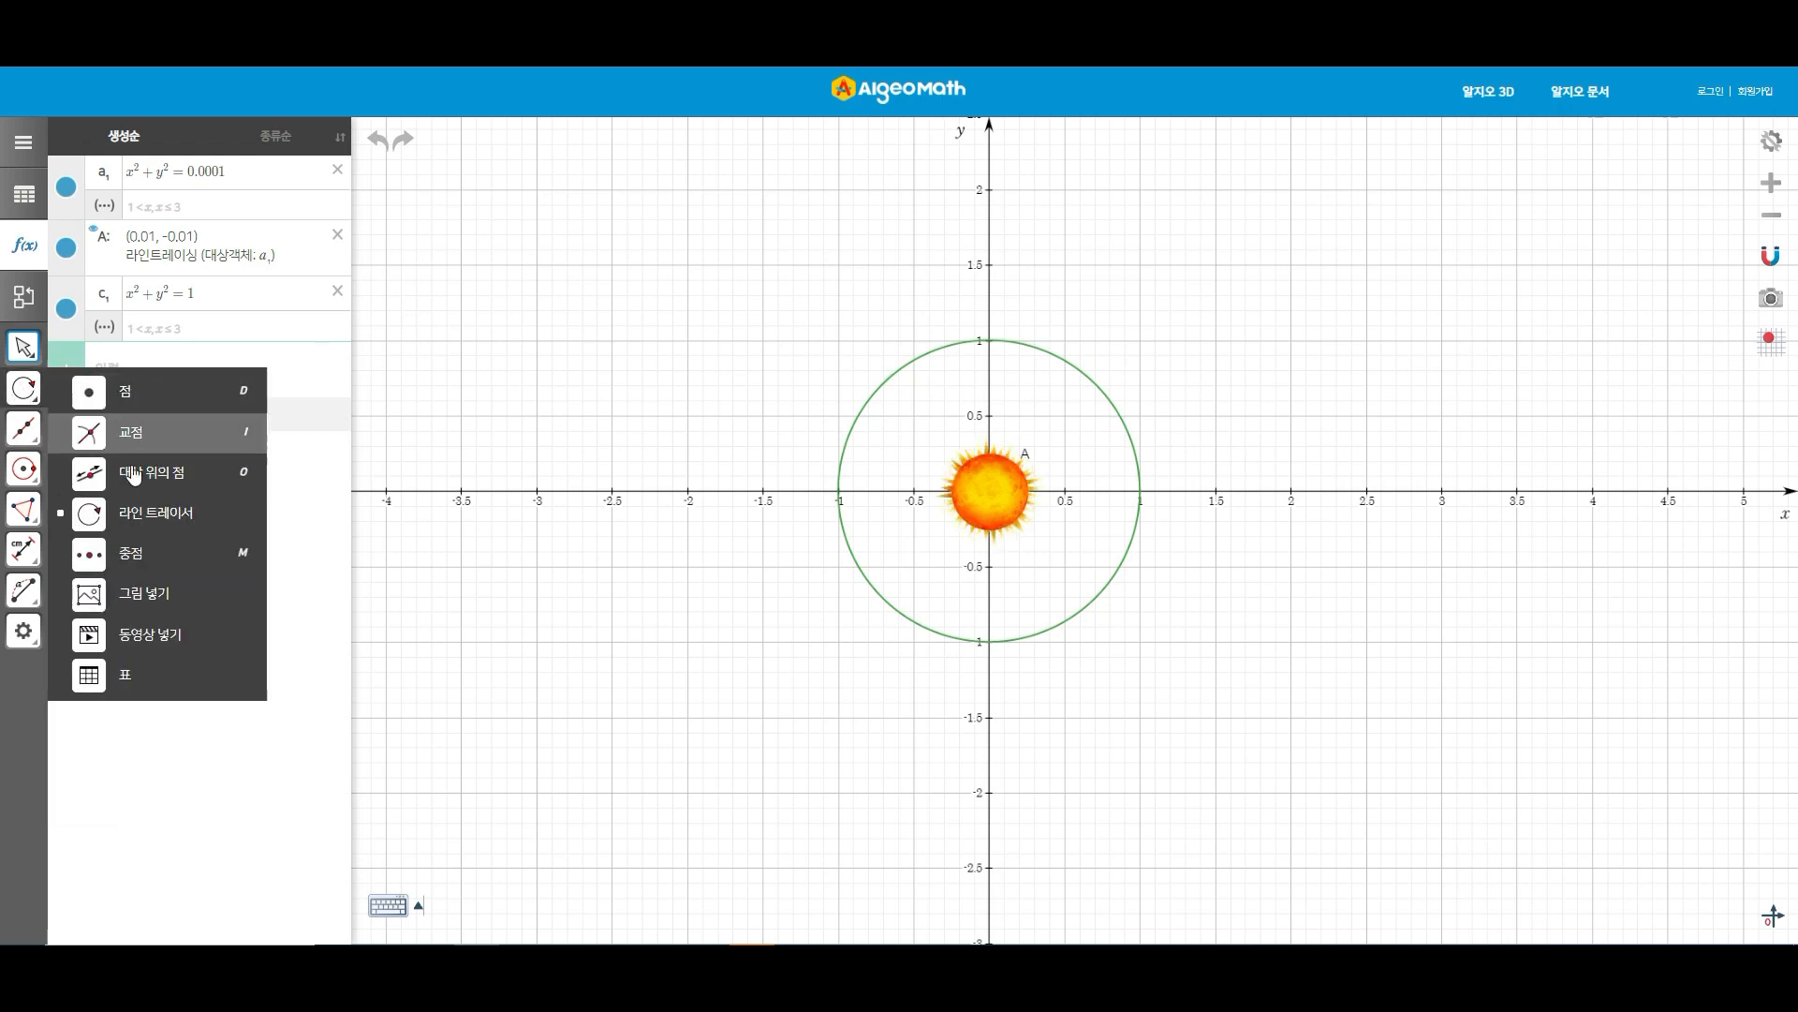
{"action": "left_click", "coordinate": [153, 515]}
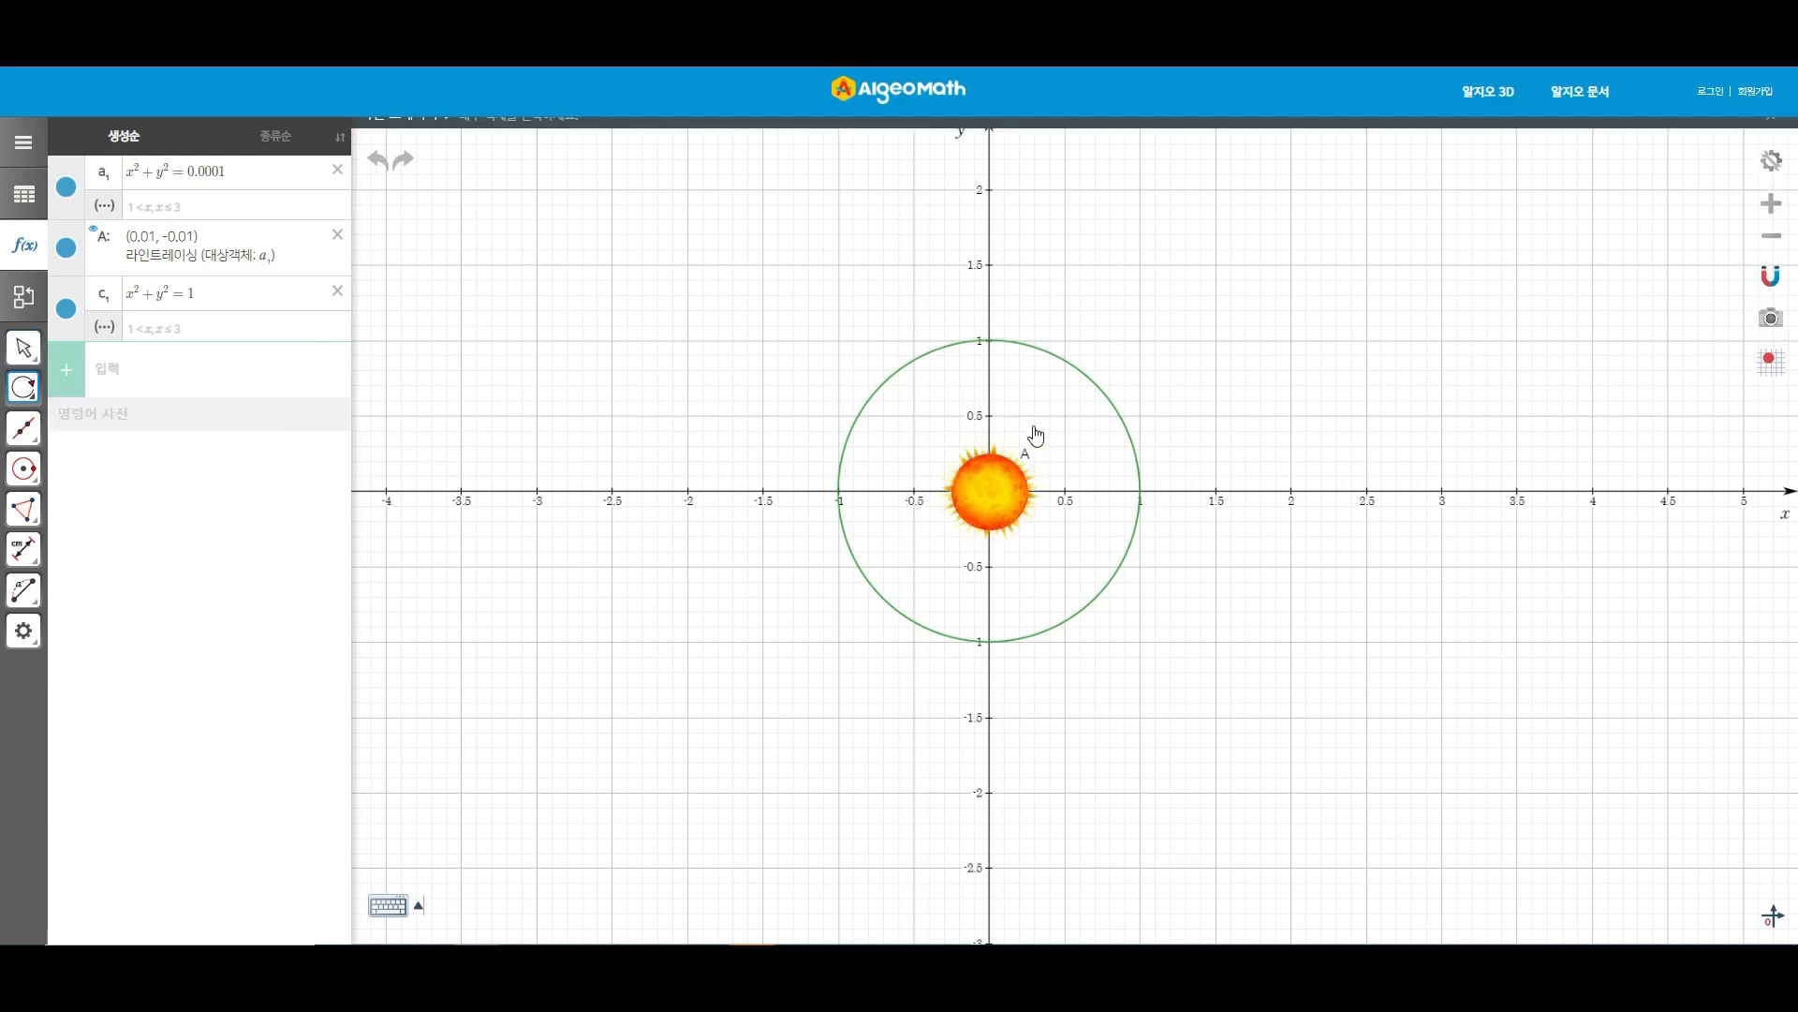
{"action": "left_click", "coordinate": [1091, 381]}
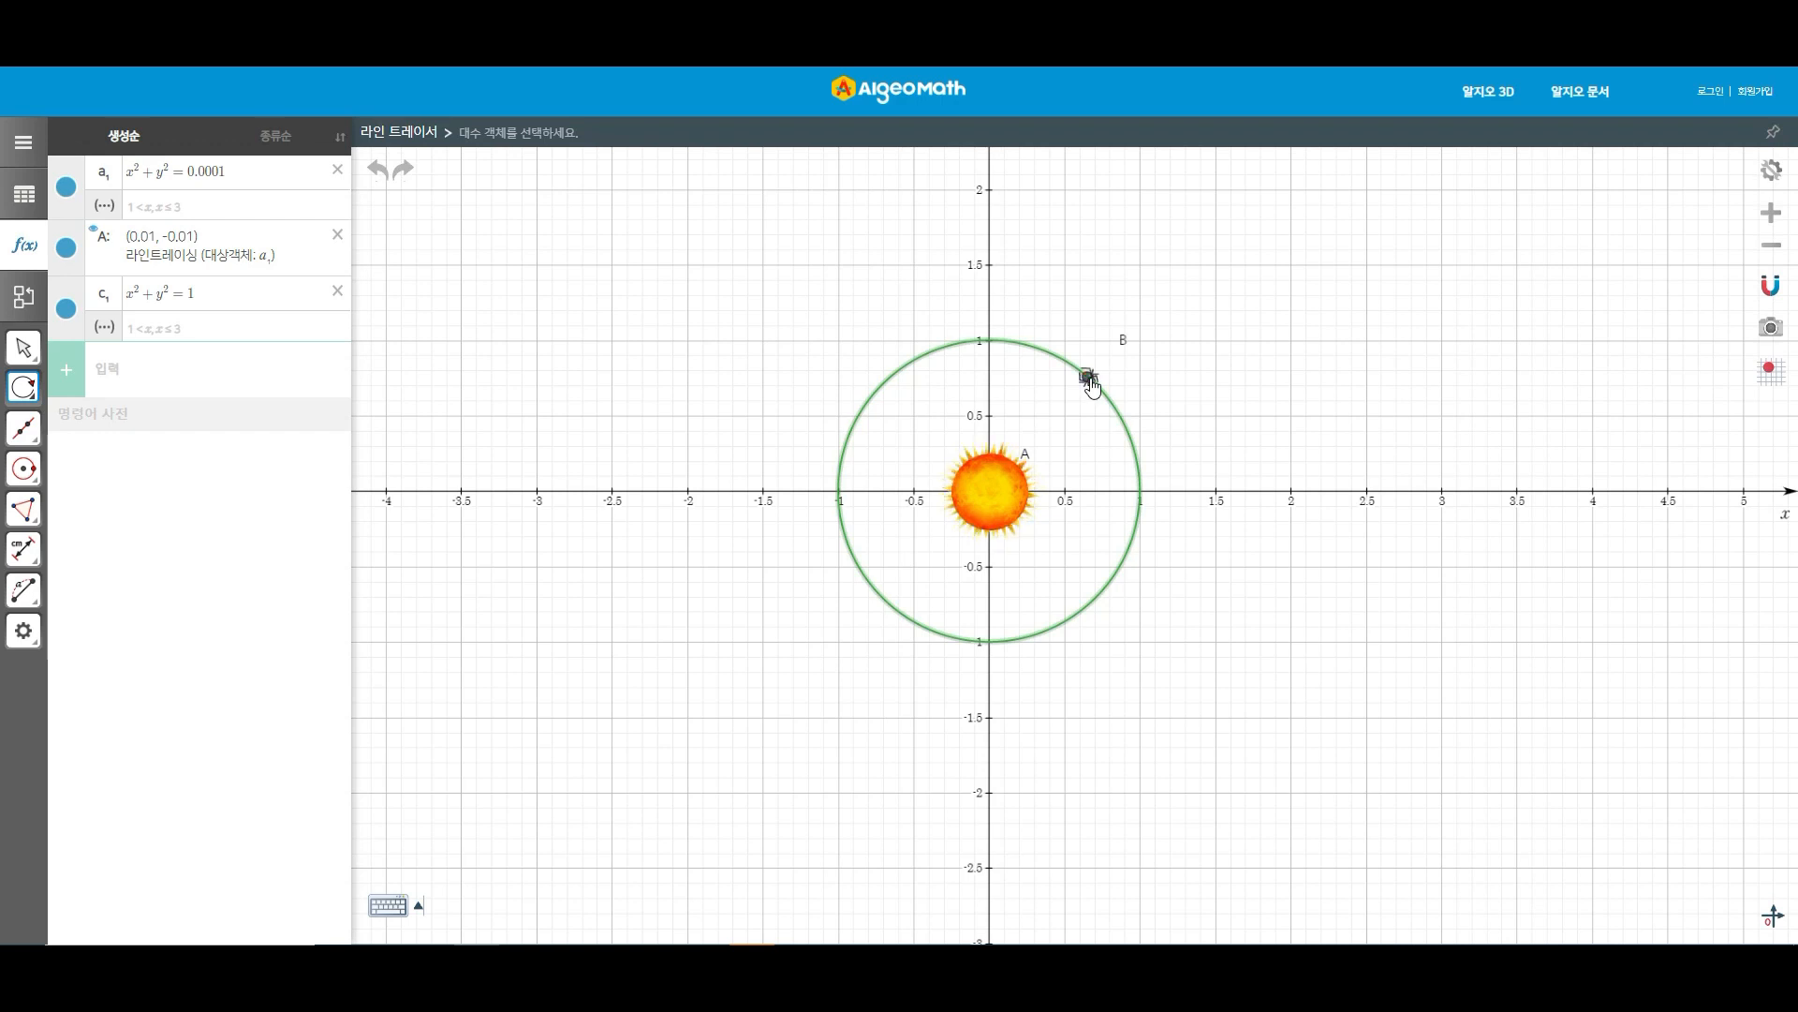
{"action": "key", "text": "Escape"}
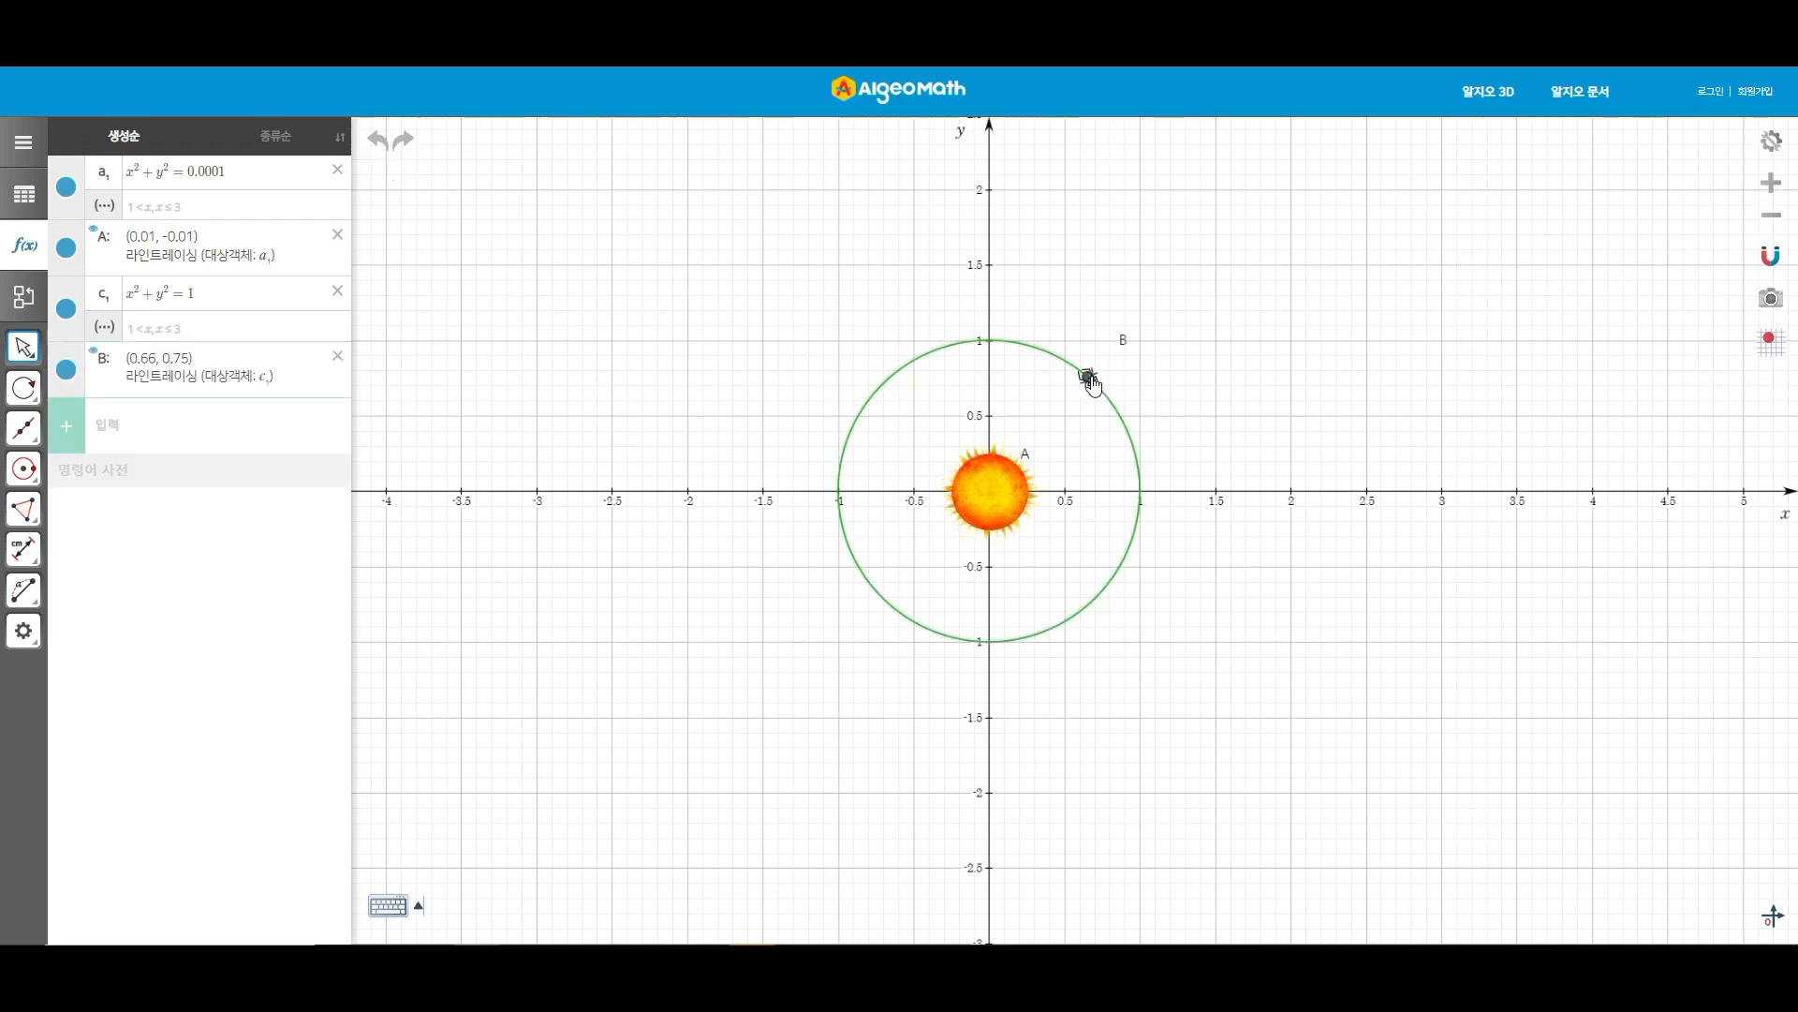
Give line tracer B the Earth shape and set its size to 55.
{"action": "left_click", "coordinate": [1089, 377]}
{"action": "left_click", "coordinate": [1043, 420]}
{"action": "left_click", "coordinate": [1097, 475]}
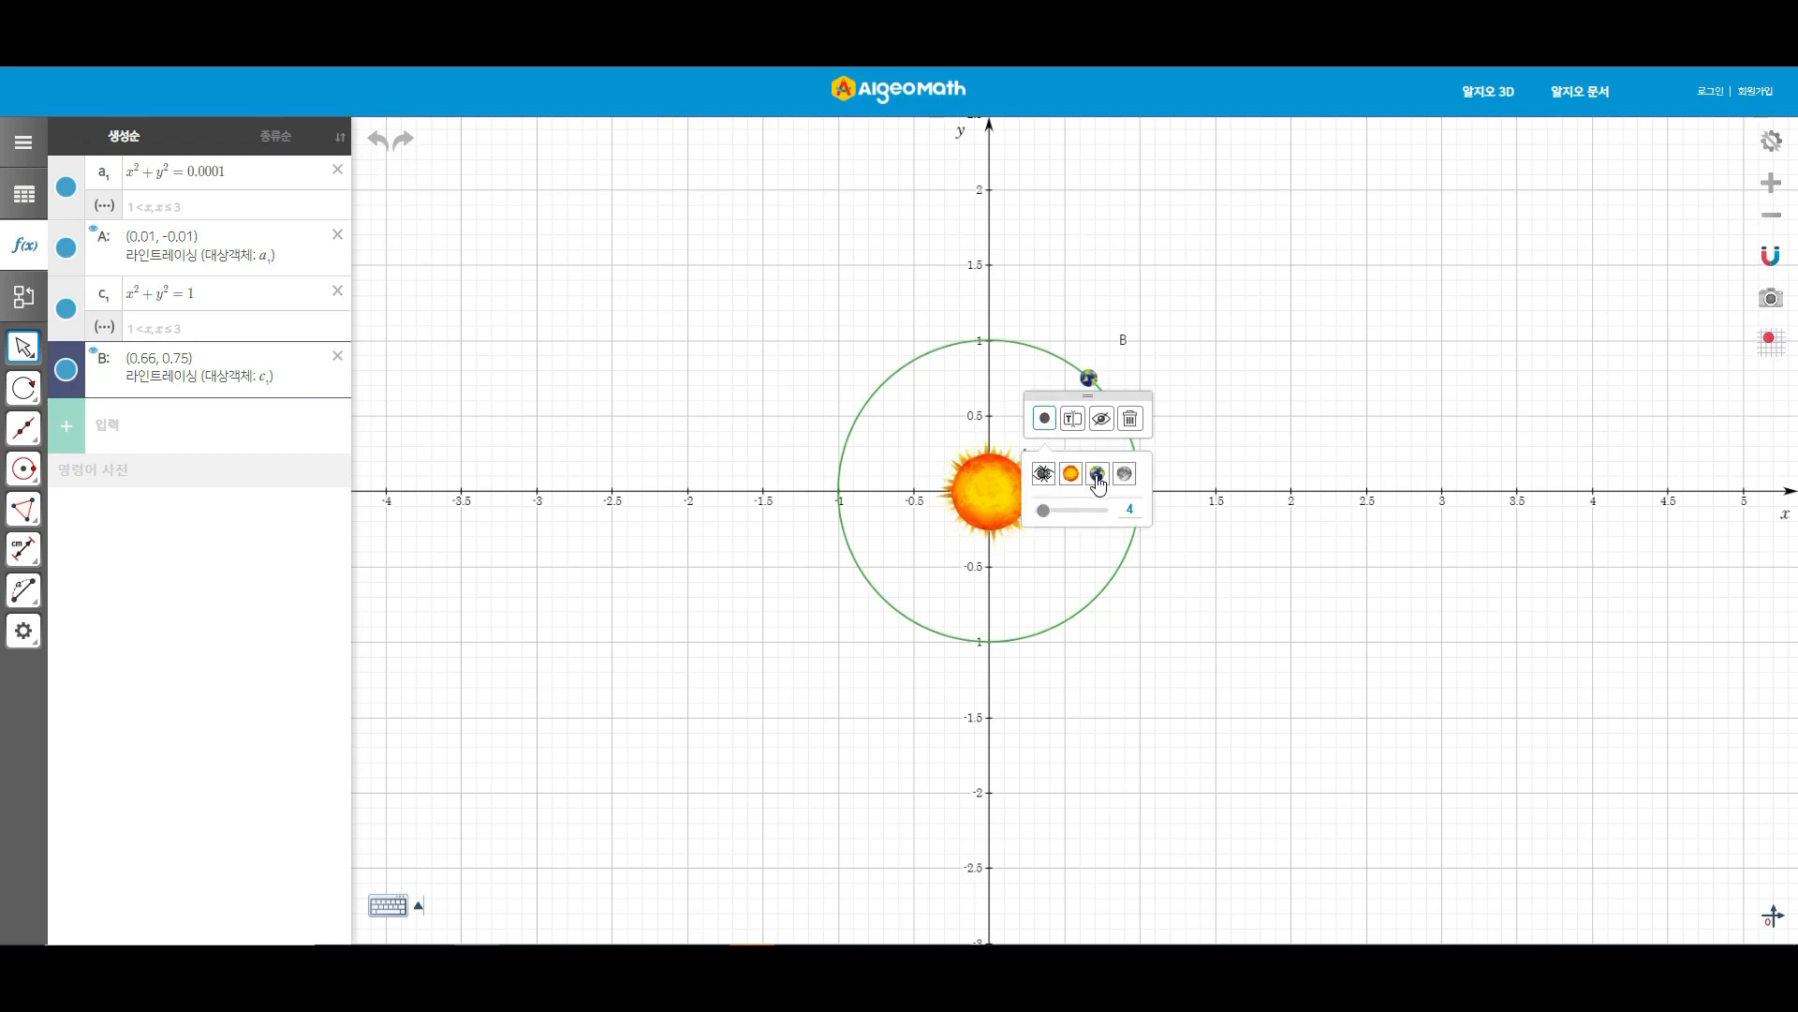
{"action": "left_click_drag", "start_coordinate": [1043, 508], "coordinate": [1057, 513]}
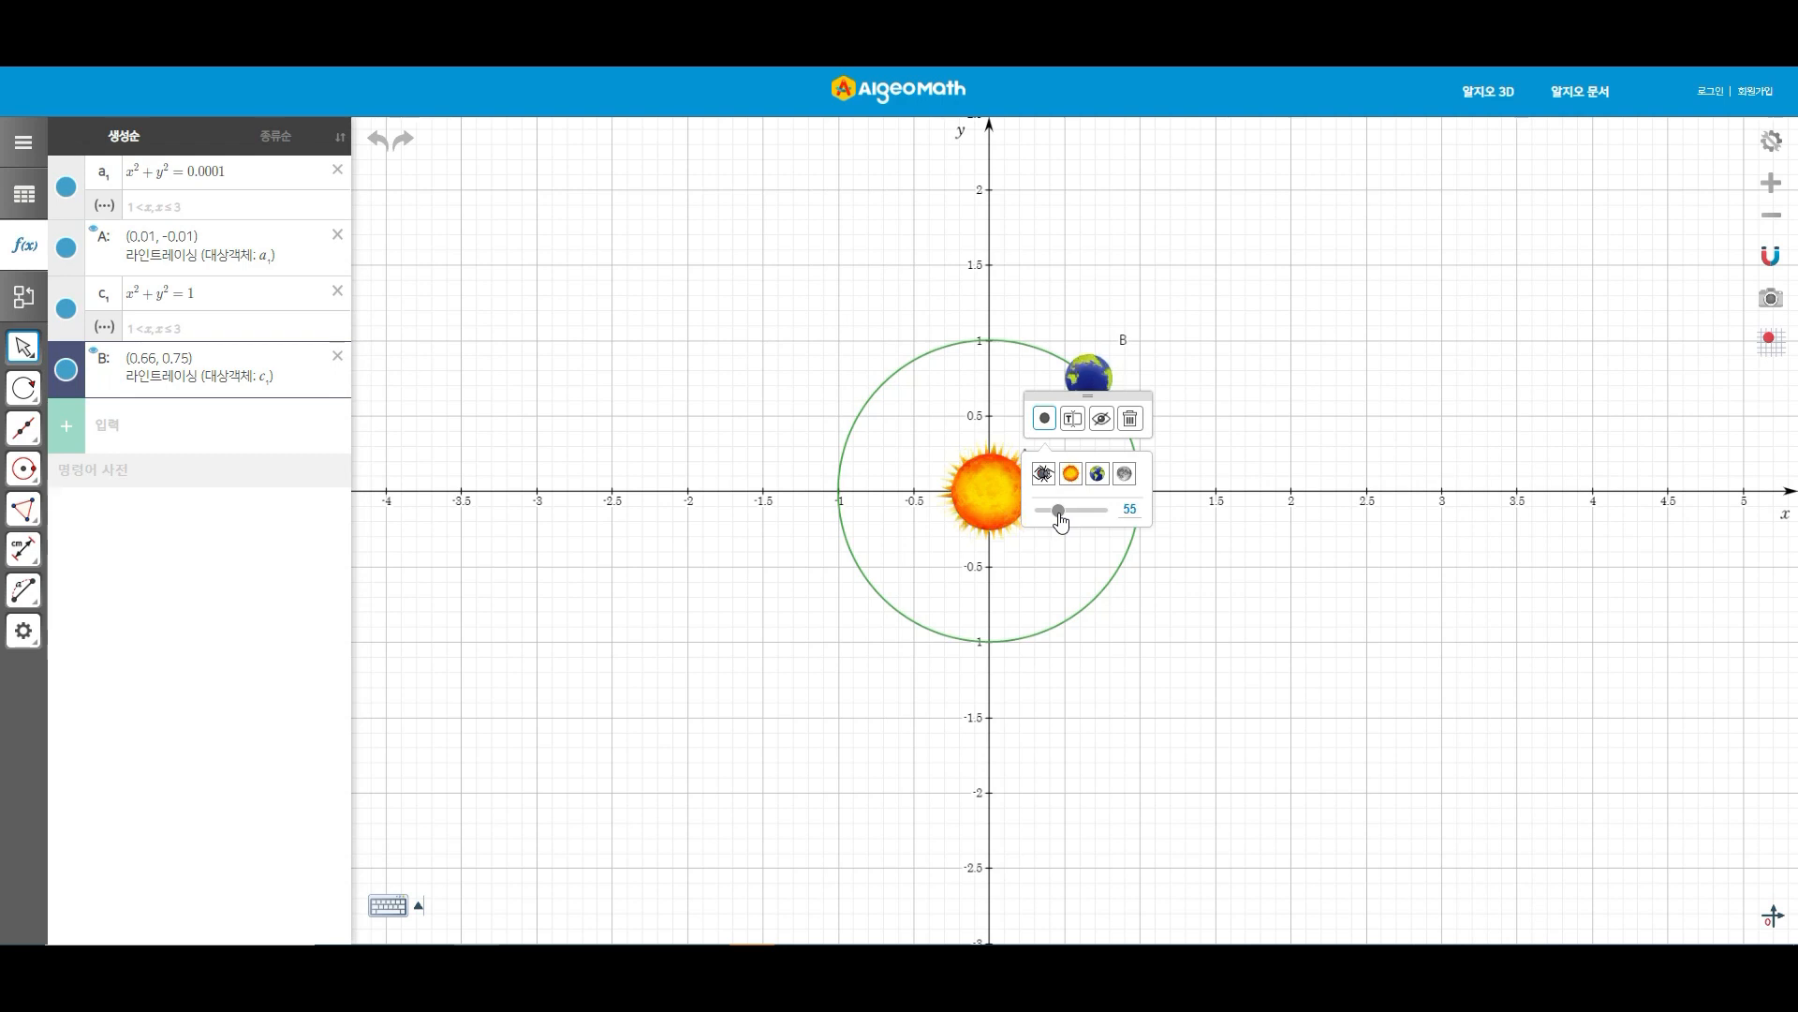
{"action": "left_click", "coordinate": [1210, 586]}
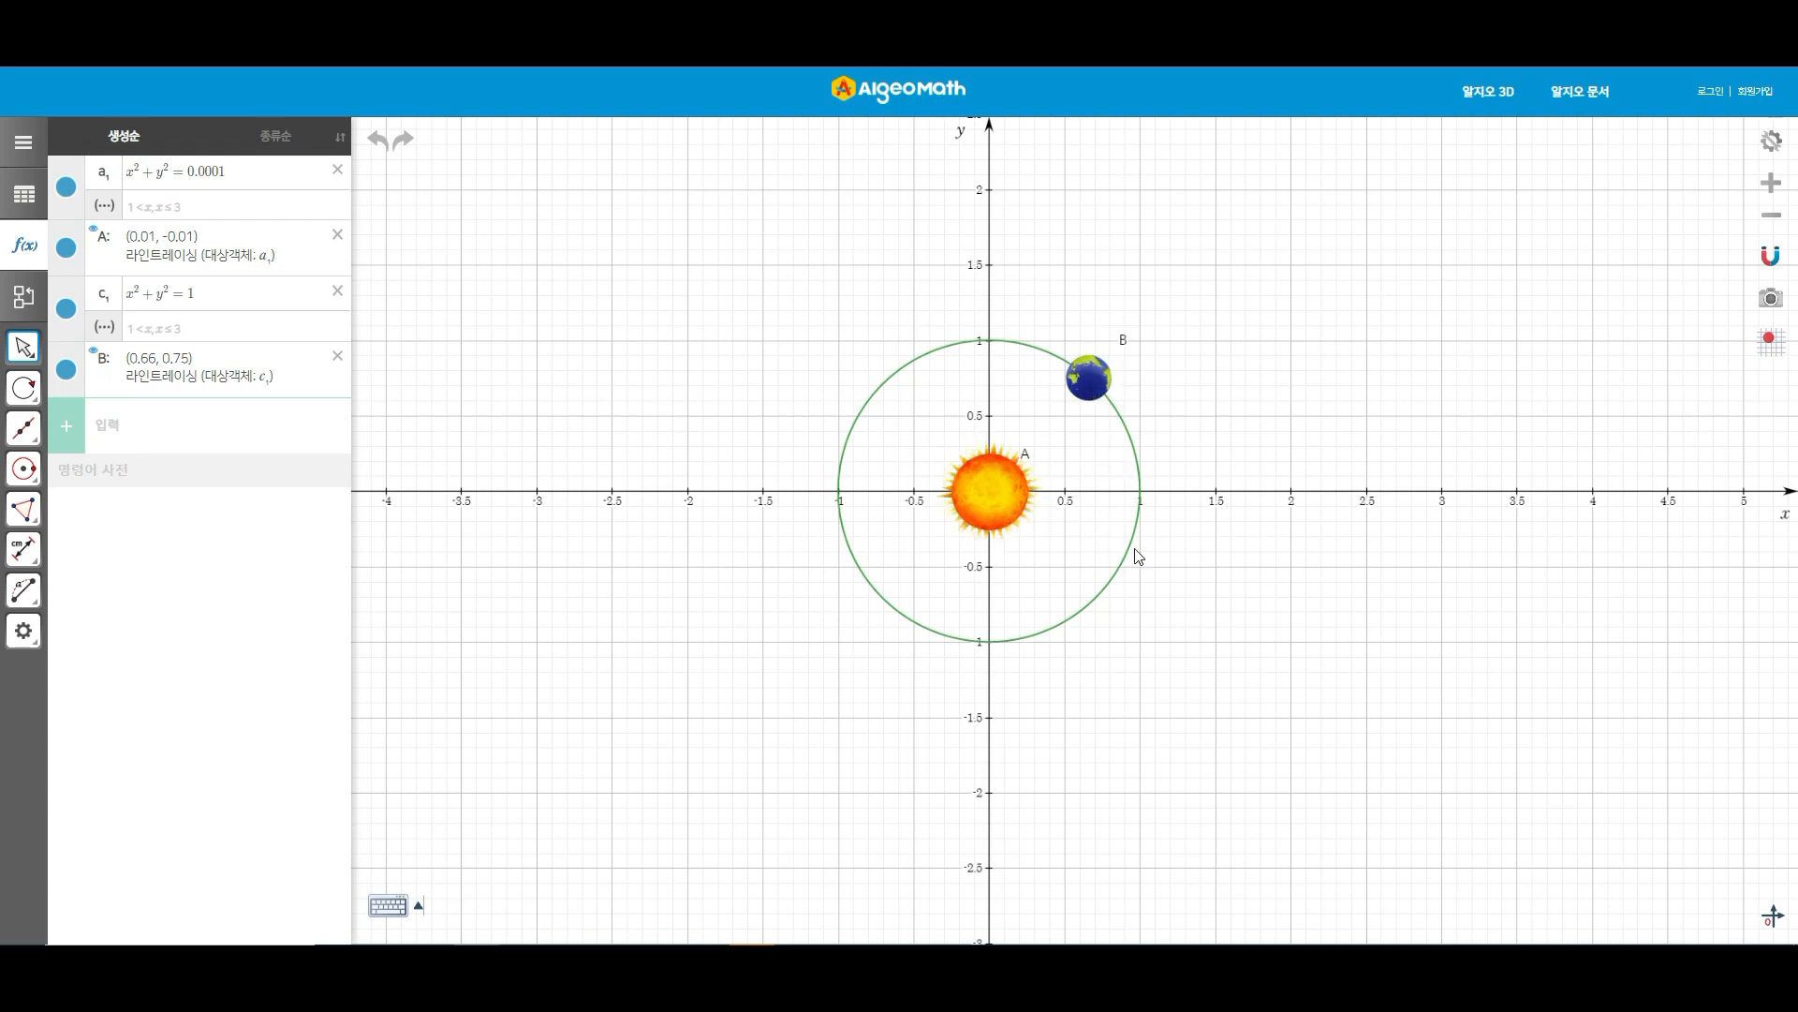
In the block coding workspace, add a repeat block set to 100 repetitions and attach it beneath the start block.
{"action": "left_click", "coordinate": [23, 301]}
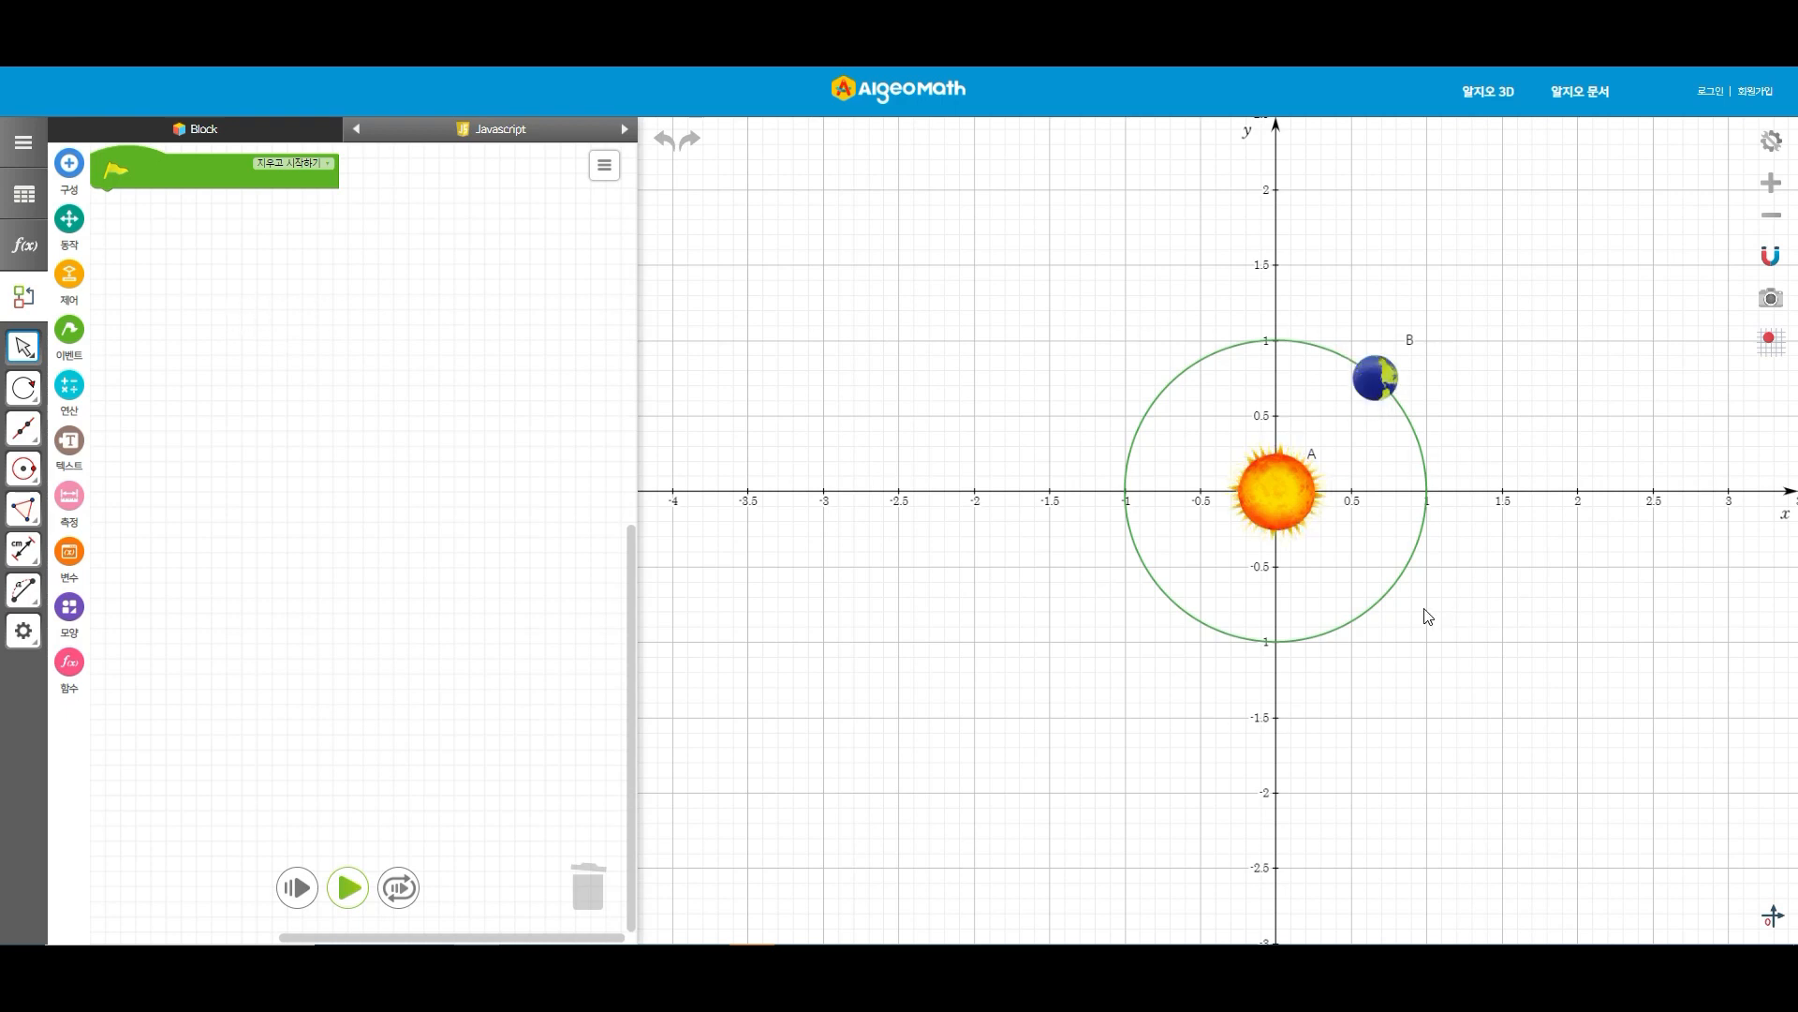
{"action": "left_click", "coordinate": [62, 283]}
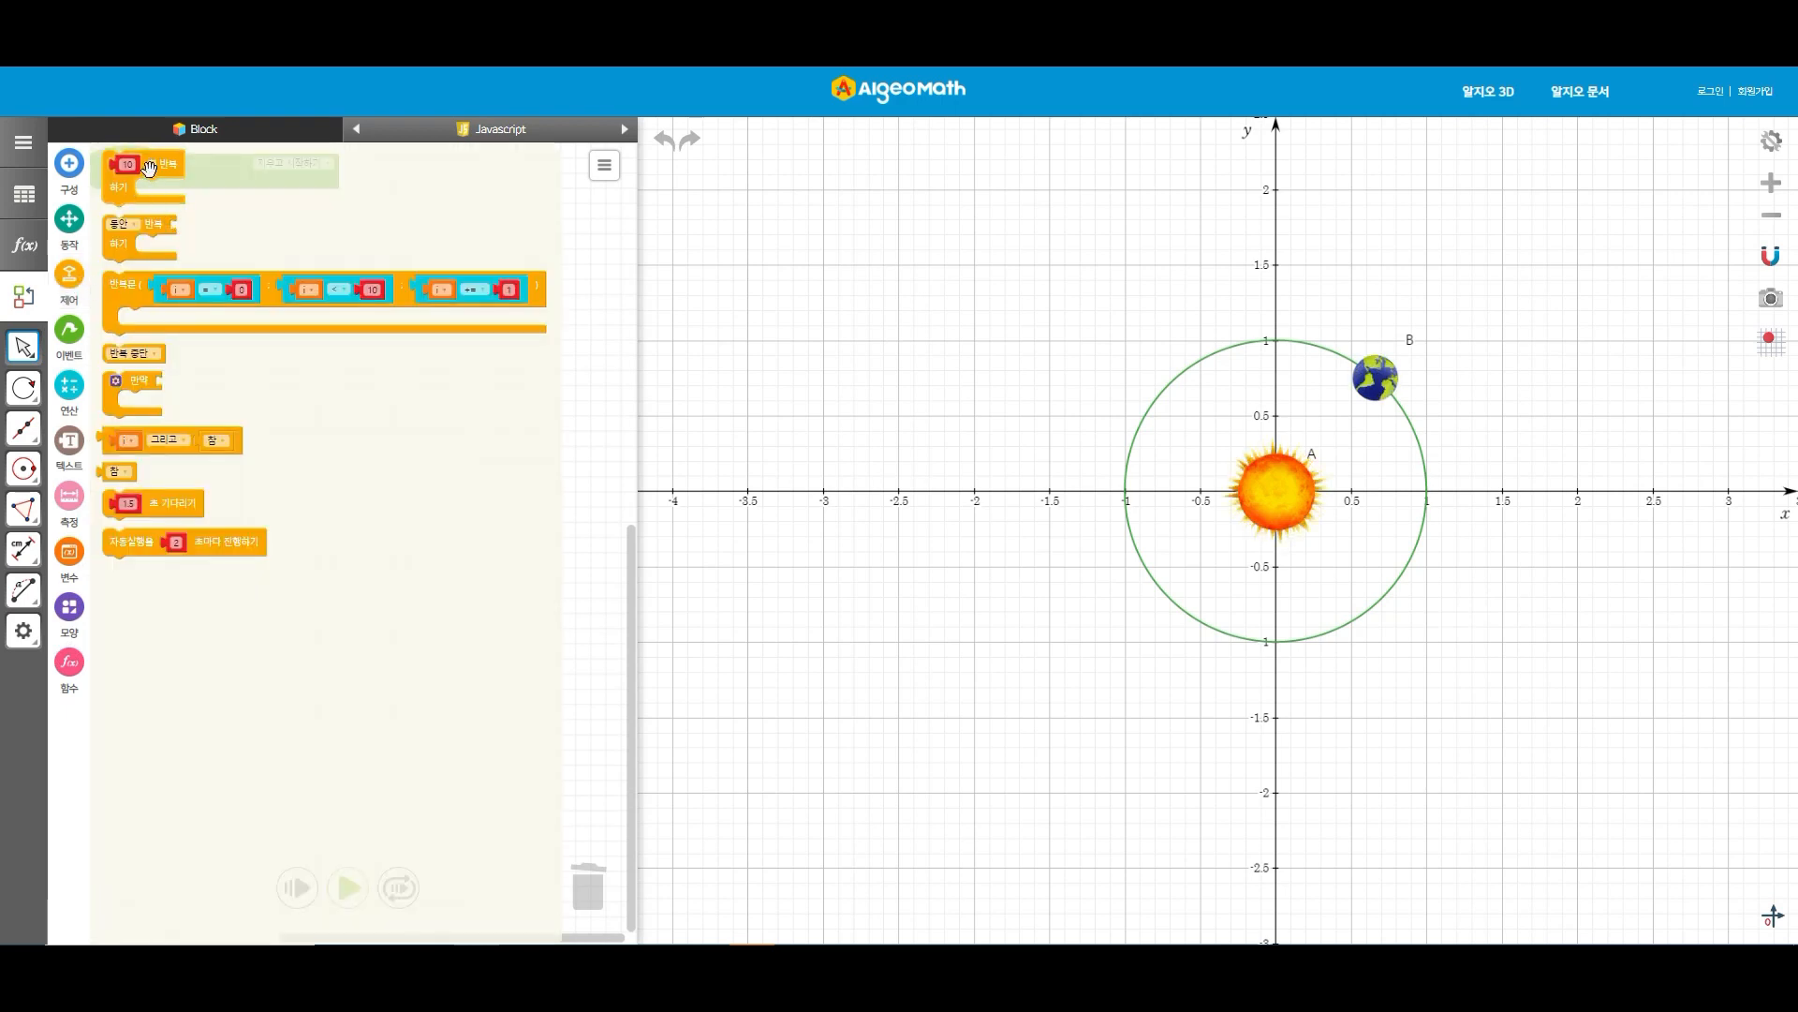
{"action": "left_click_drag", "start_coordinate": [155, 164], "coordinate": [204, 308]}
{"action": "left_click", "coordinate": [180, 309]}
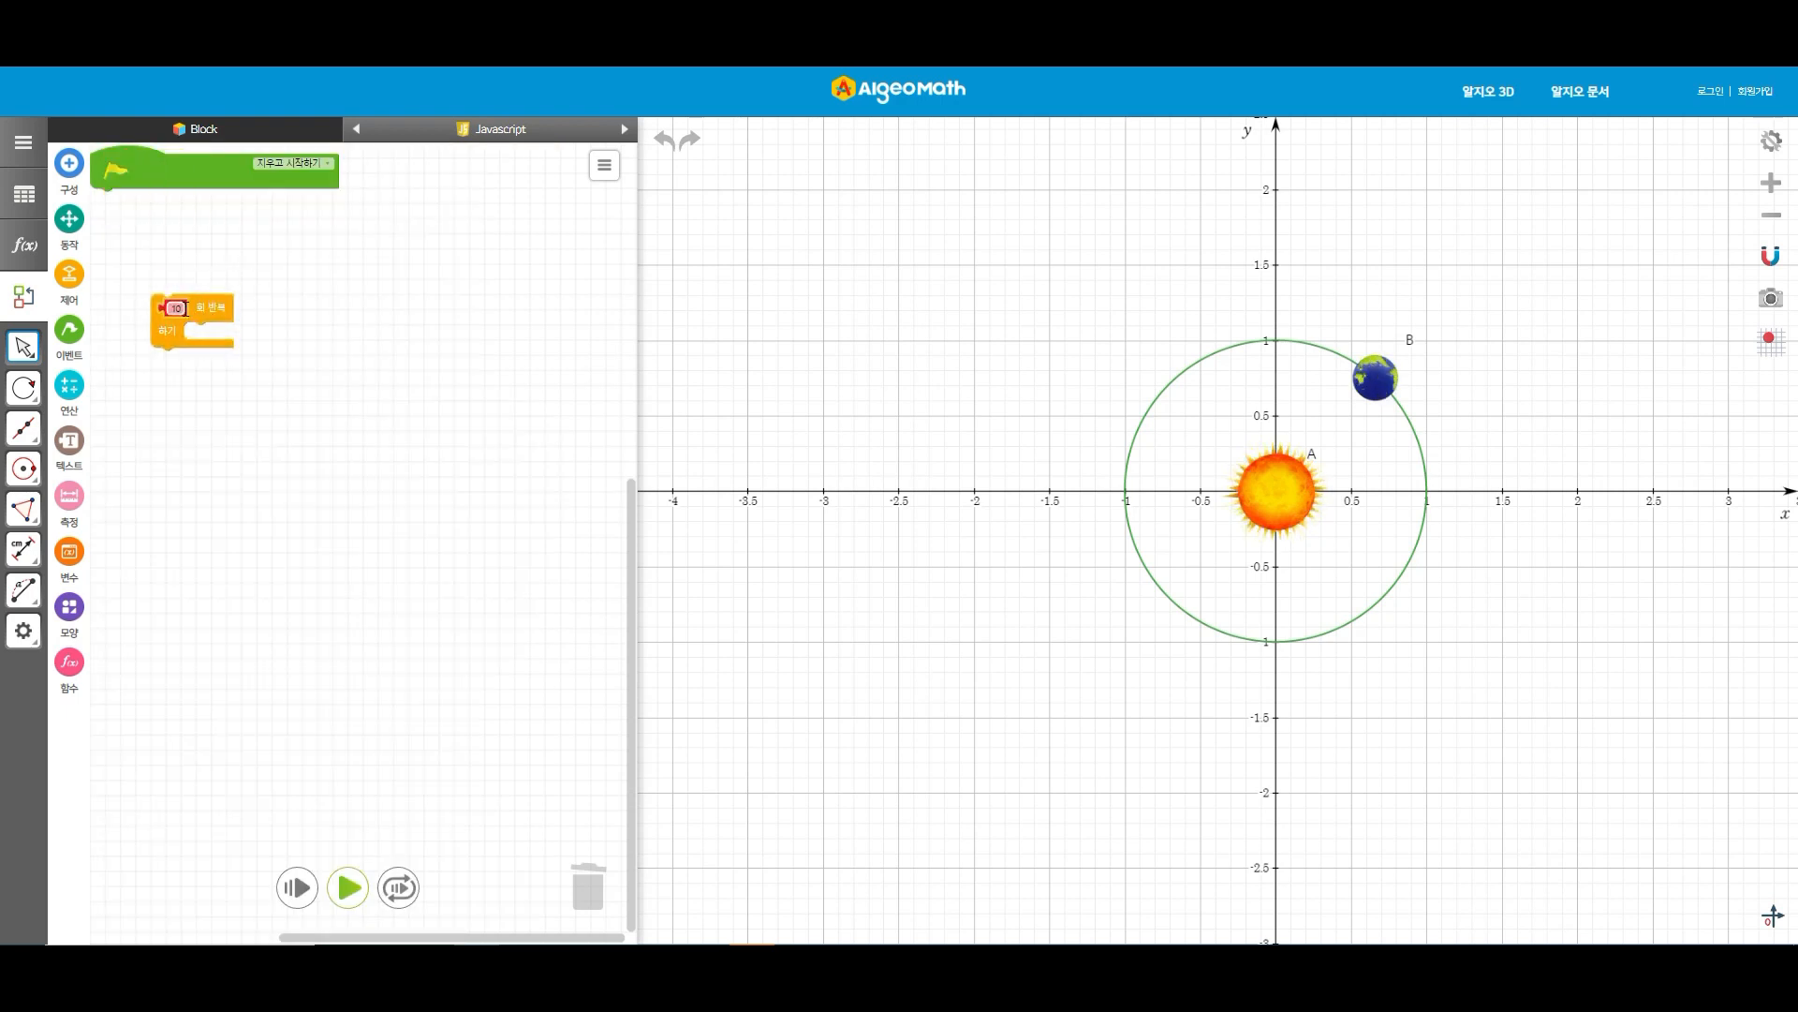
{"action": "type", "text": "100"}
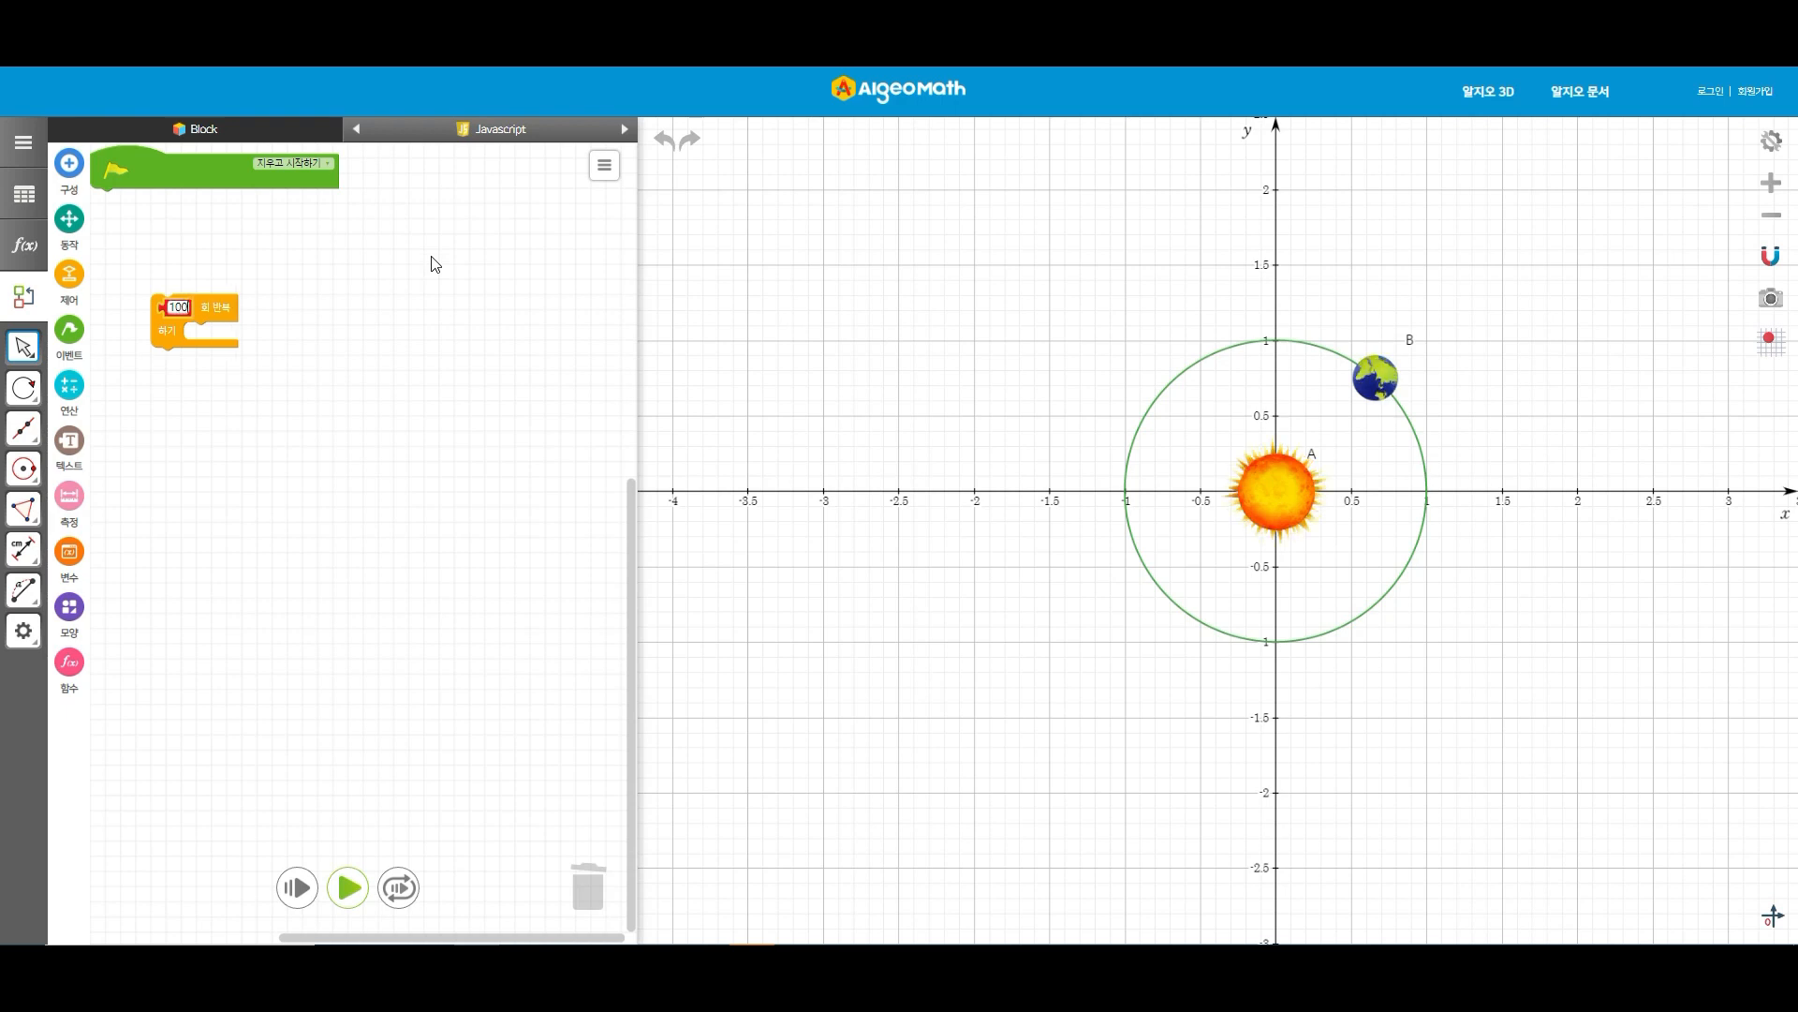
{"action": "key", "text": "Return"}
{"action": "left_click_drag", "start_coordinate": [210, 324], "coordinate": [241, 276]}
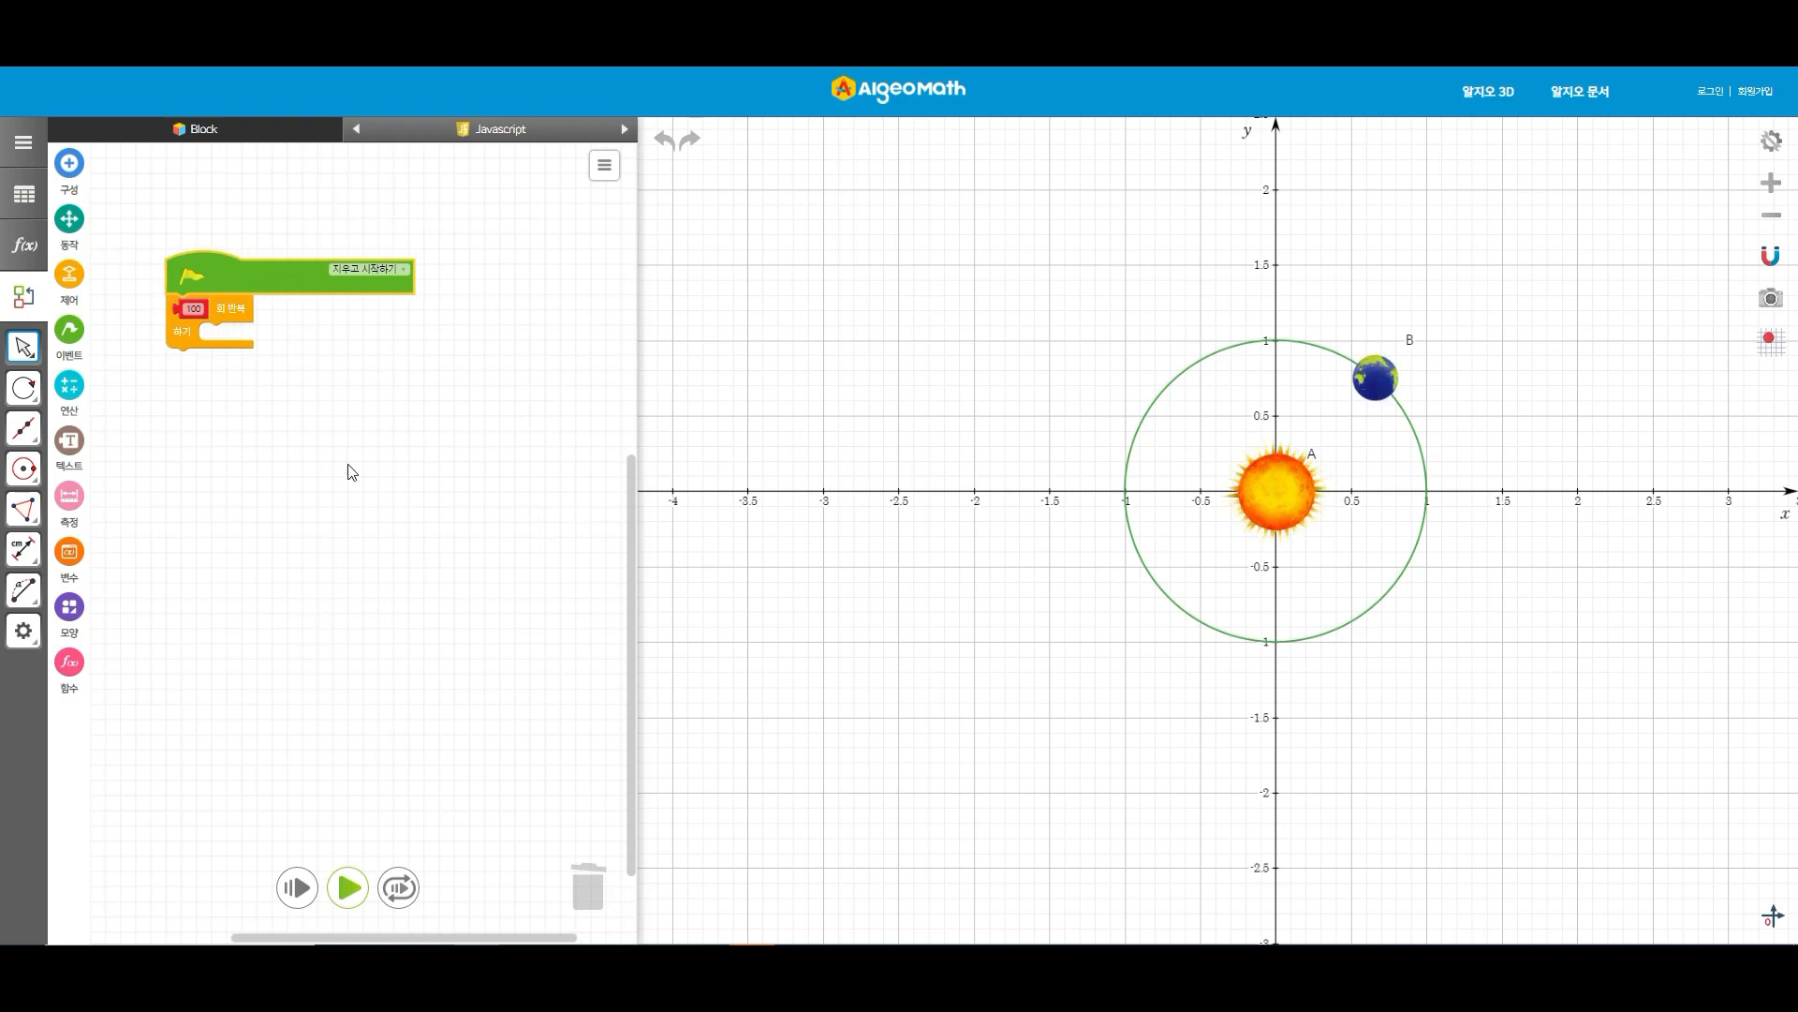
Insert a line tracer move block inside the repeat loop and set its target object to B.
{"action": "left_click", "coordinate": [74, 228]}
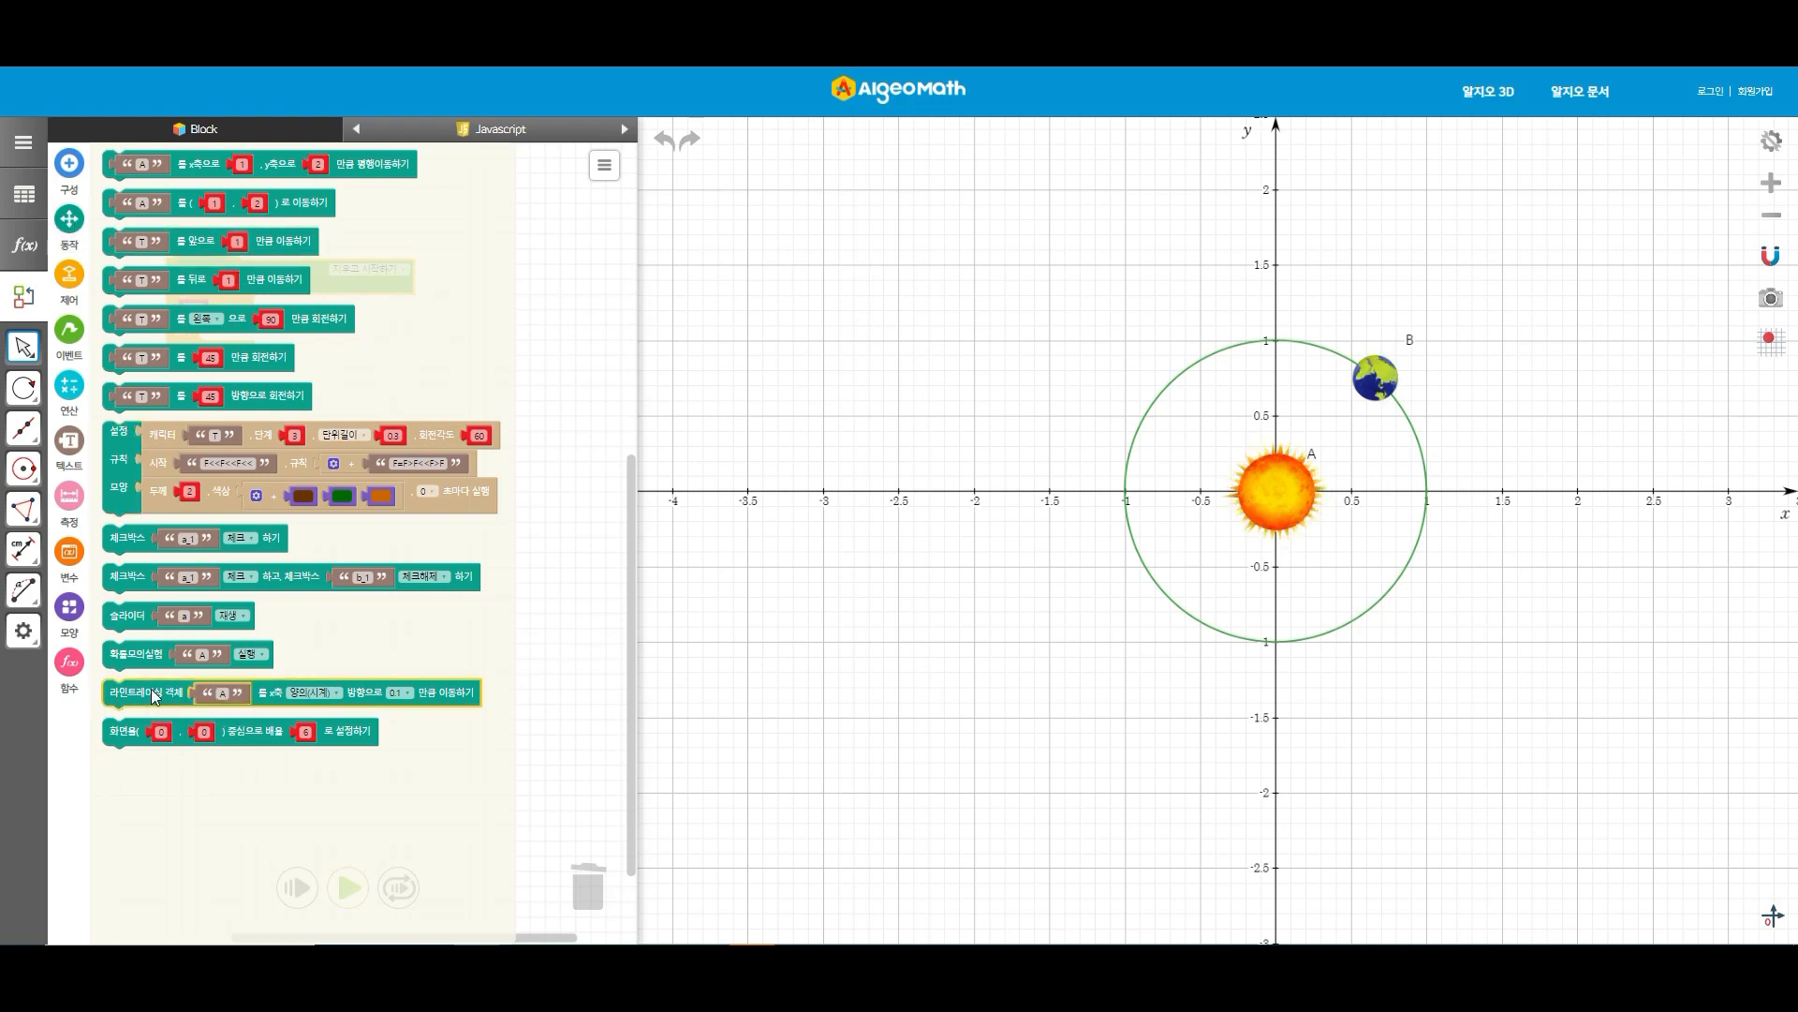
{"action": "left_click_drag", "start_coordinate": [155, 695], "coordinate": [255, 334]}
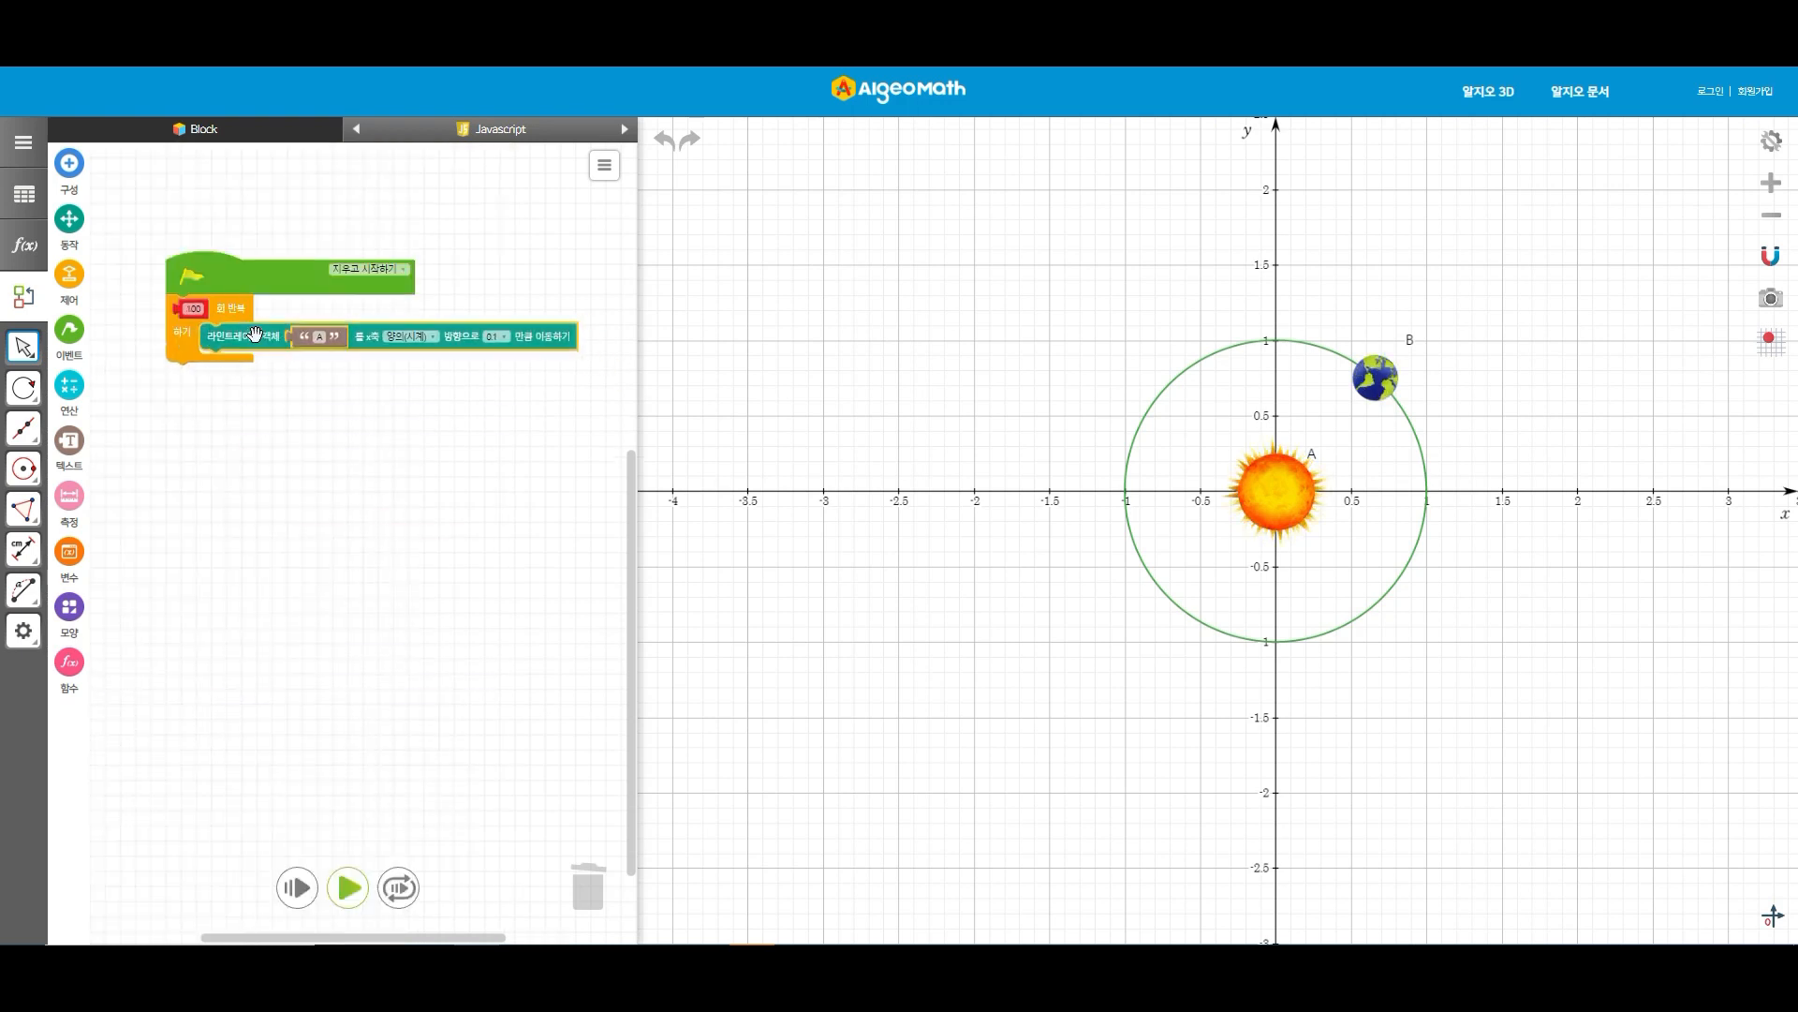
{"action": "left_click", "coordinate": [21, 260]}
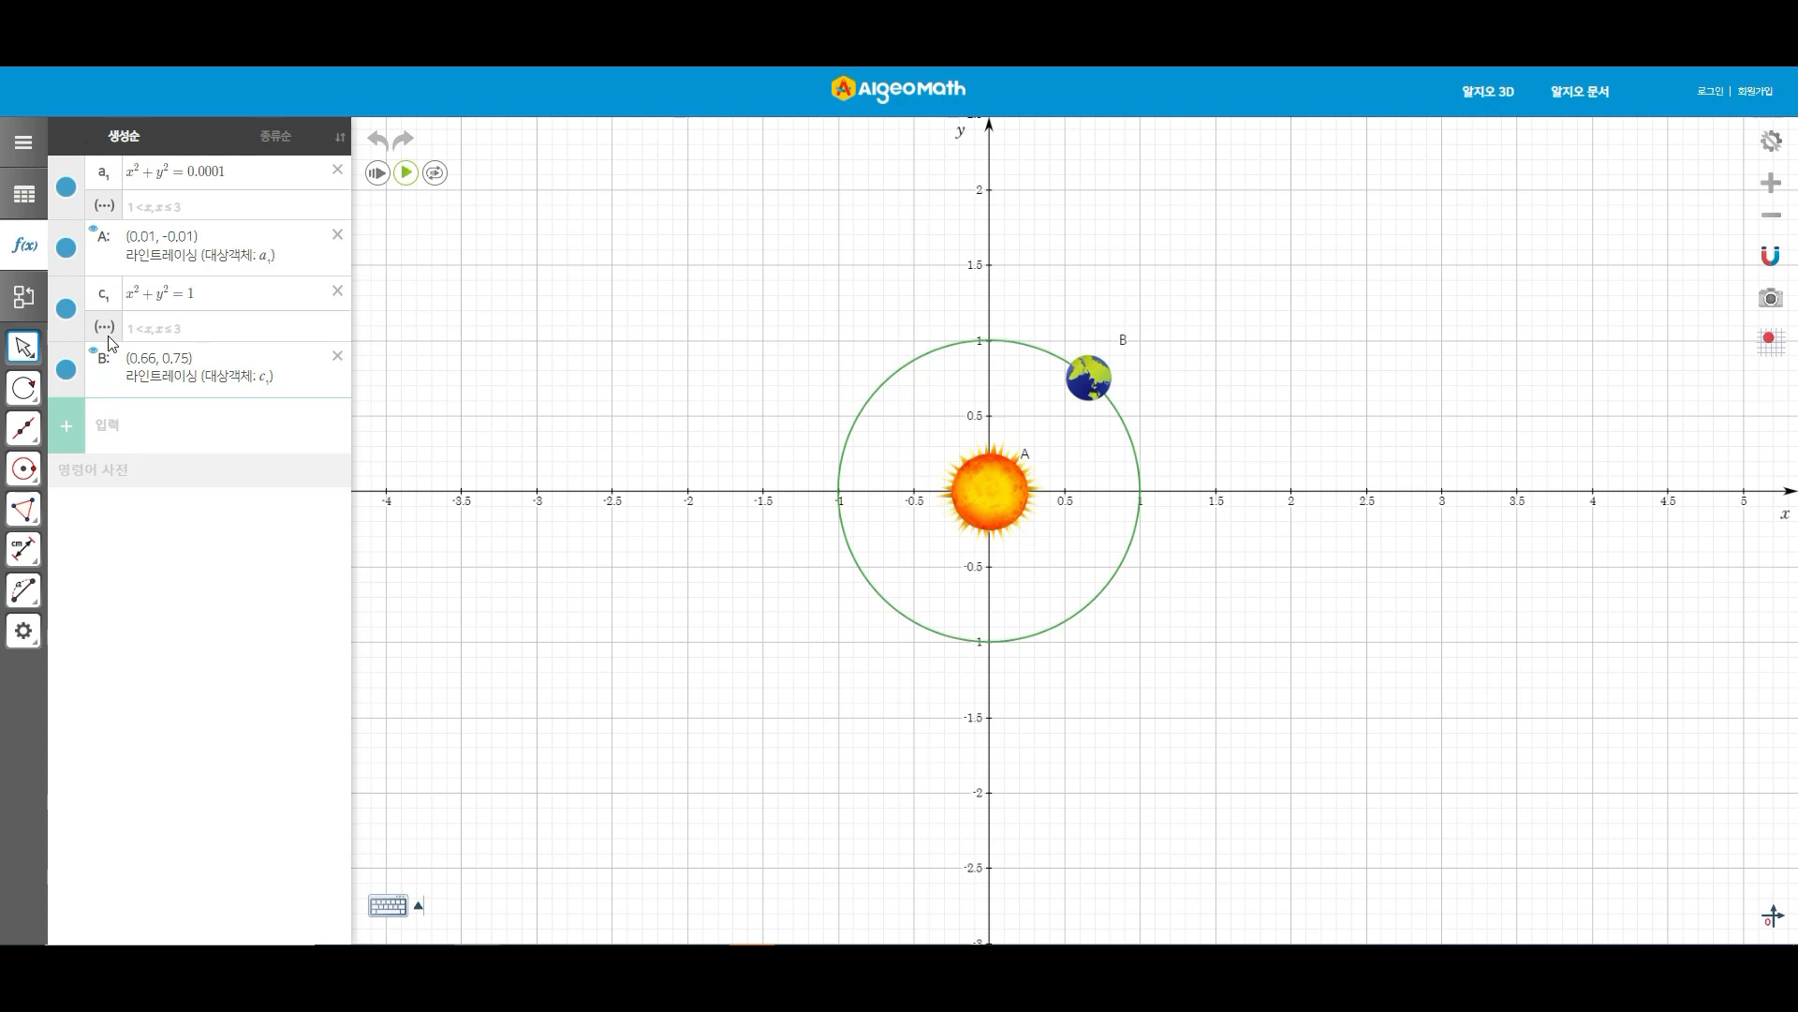
{"action": "left_click", "coordinate": [25, 297]}
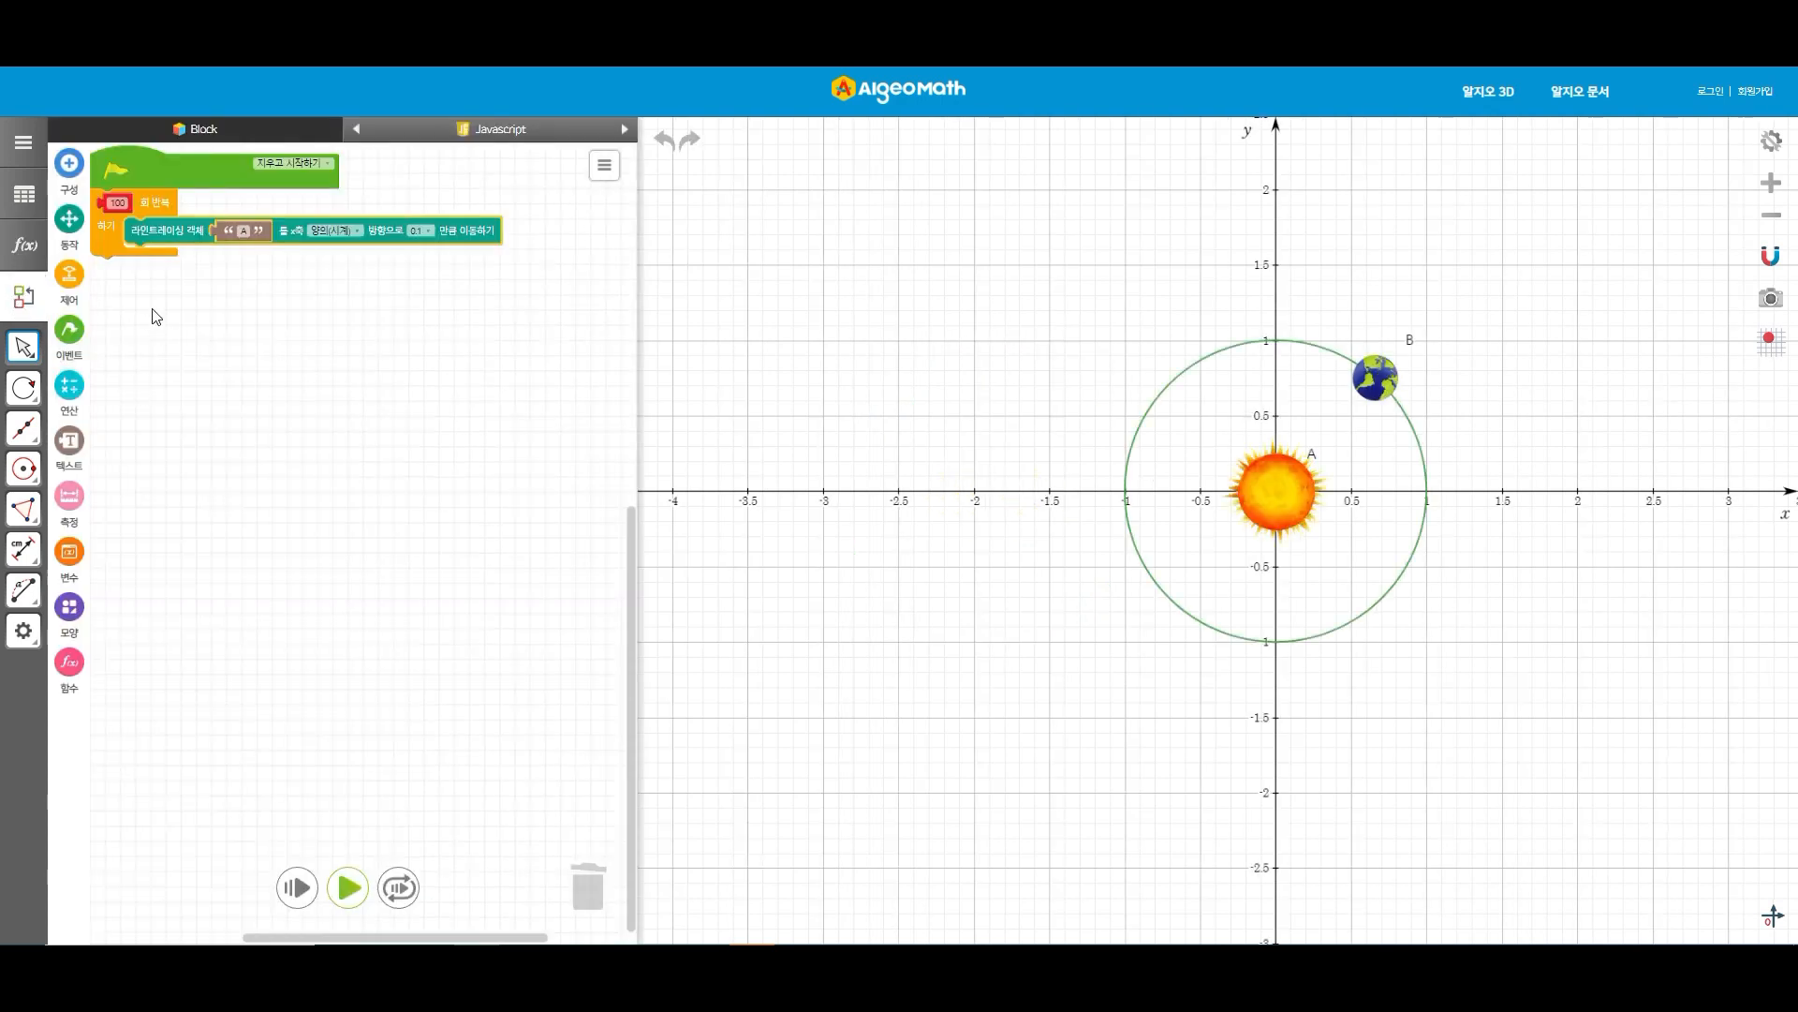
{"action": "left_click", "coordinate": [243, 231]}
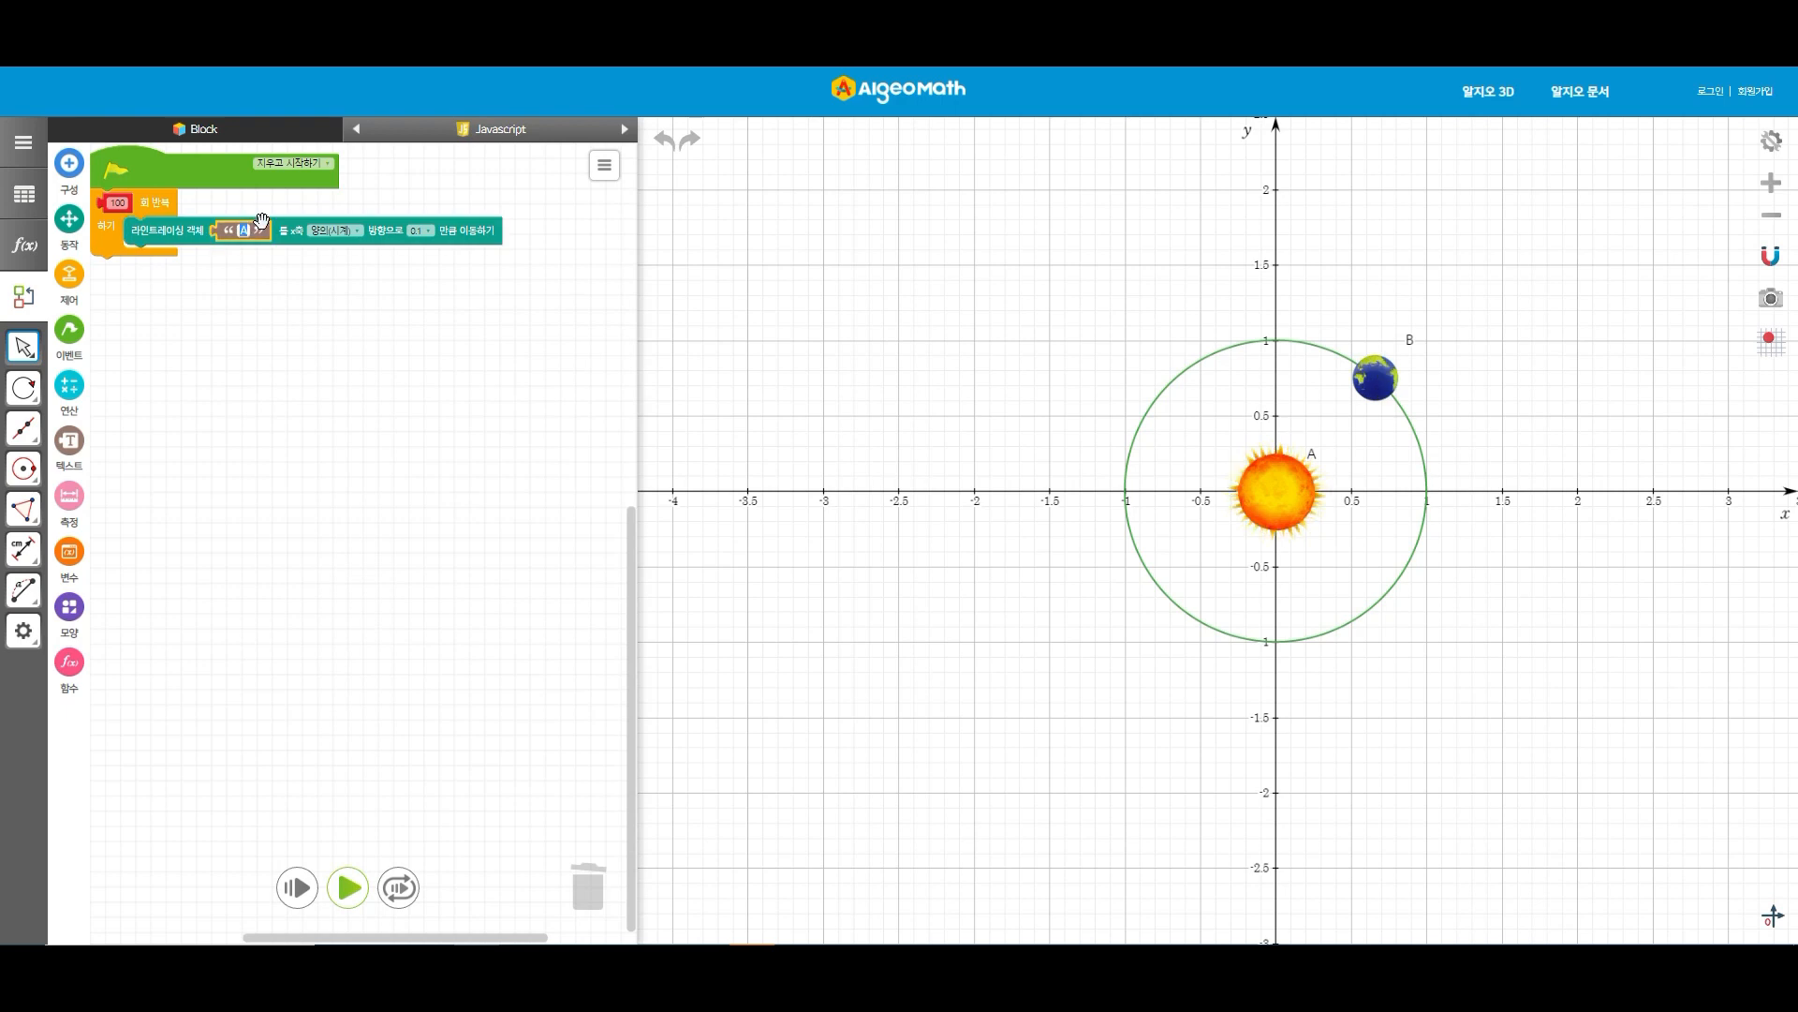
{"action": "type", "text": "B"}
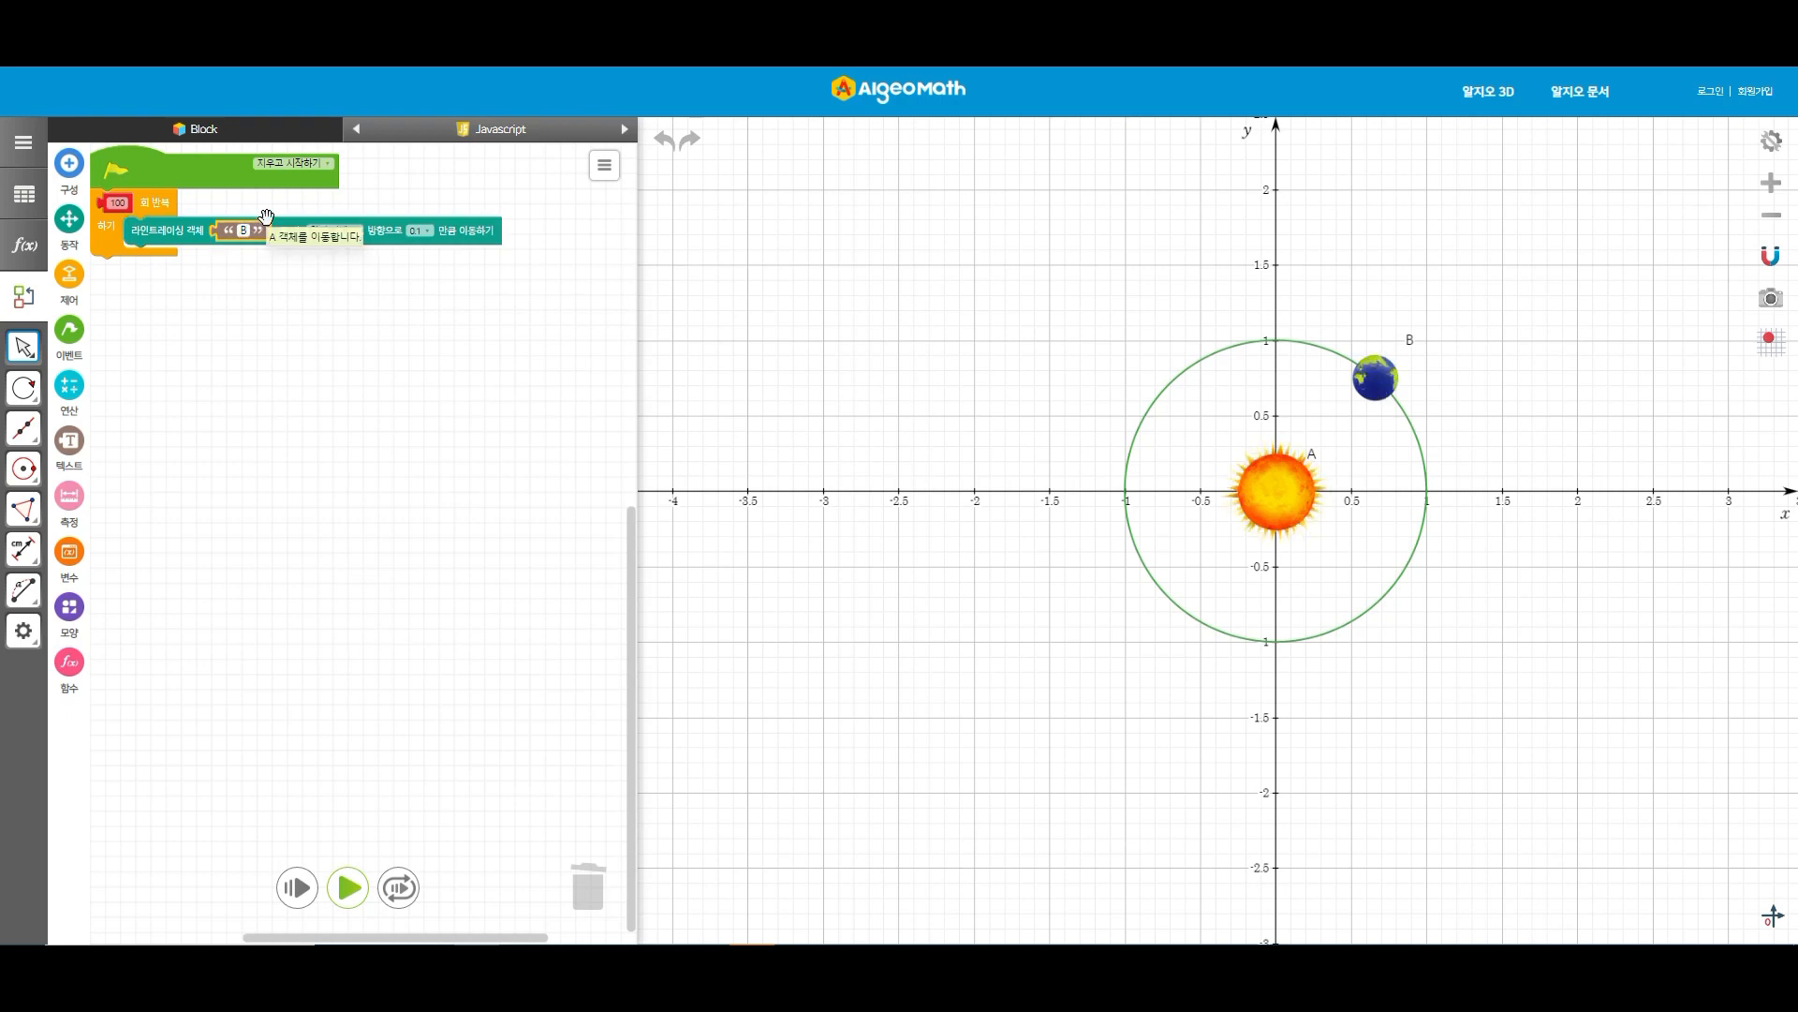
{"action": "left_click", "coordinate": [254, 359]}
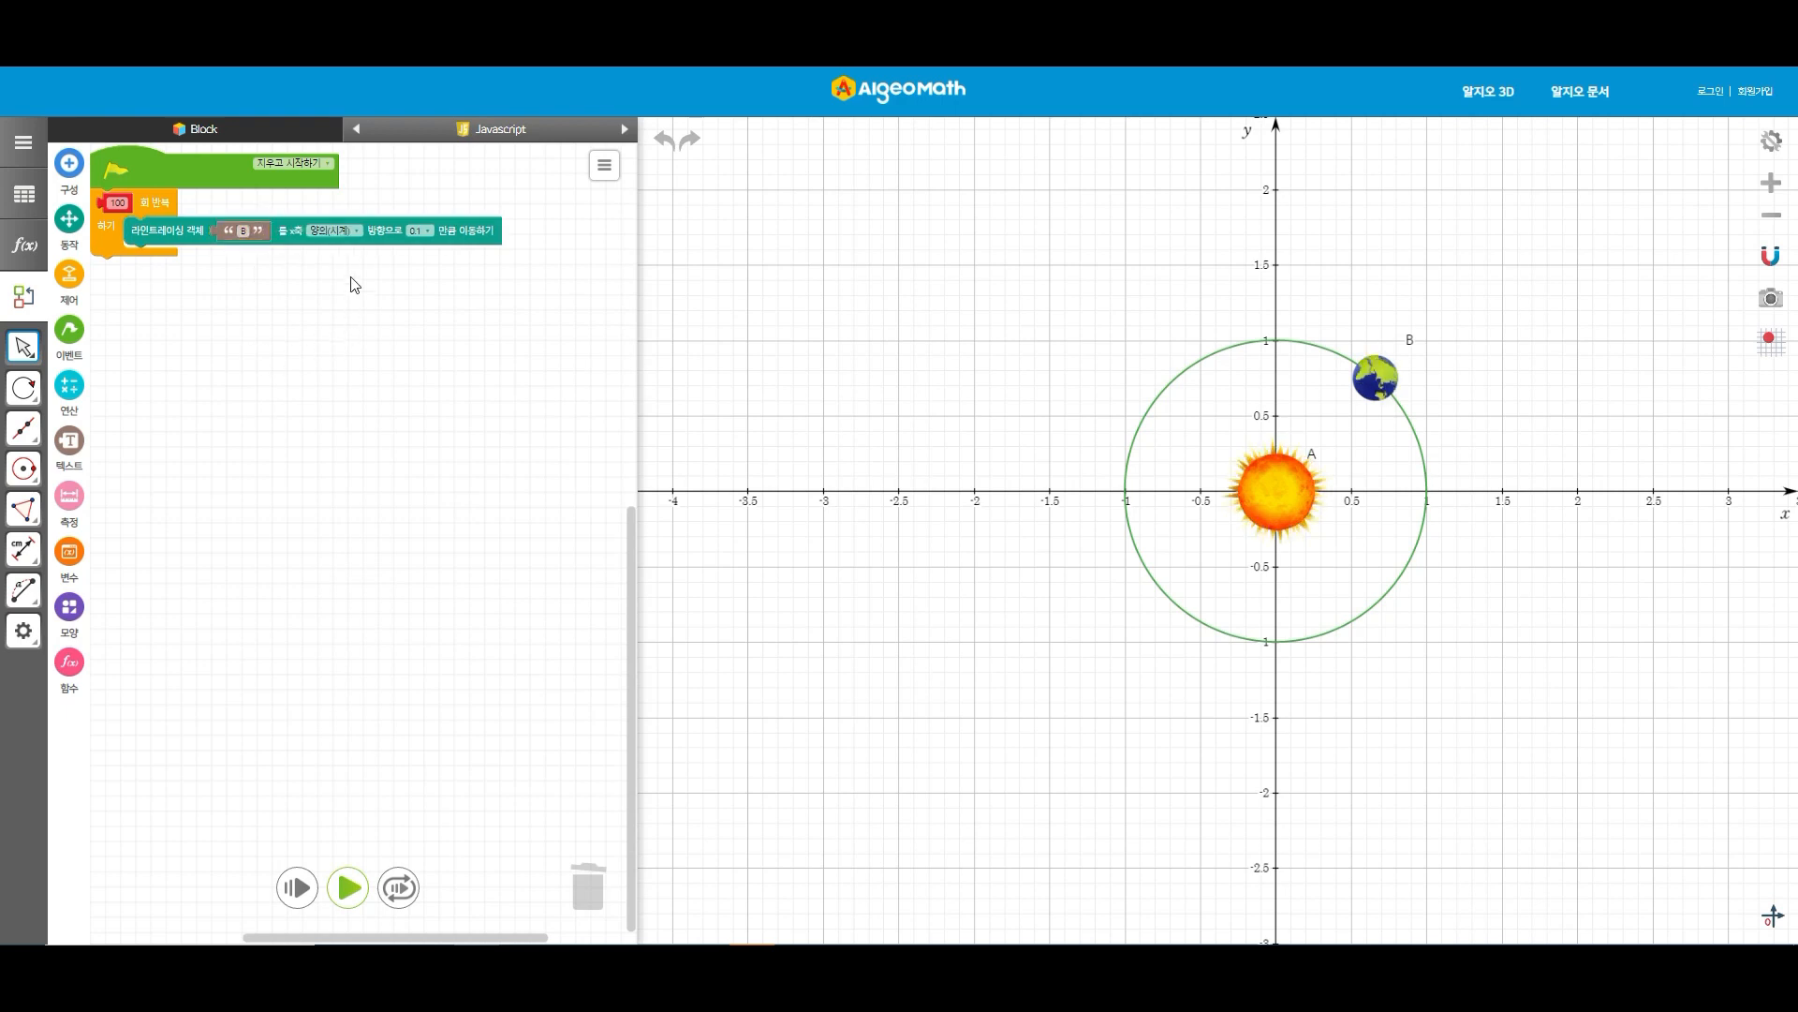
Examine the direction and distance options offered by the line tracer move block.
{"action": "left_click", "coordinate": [357, 228]}
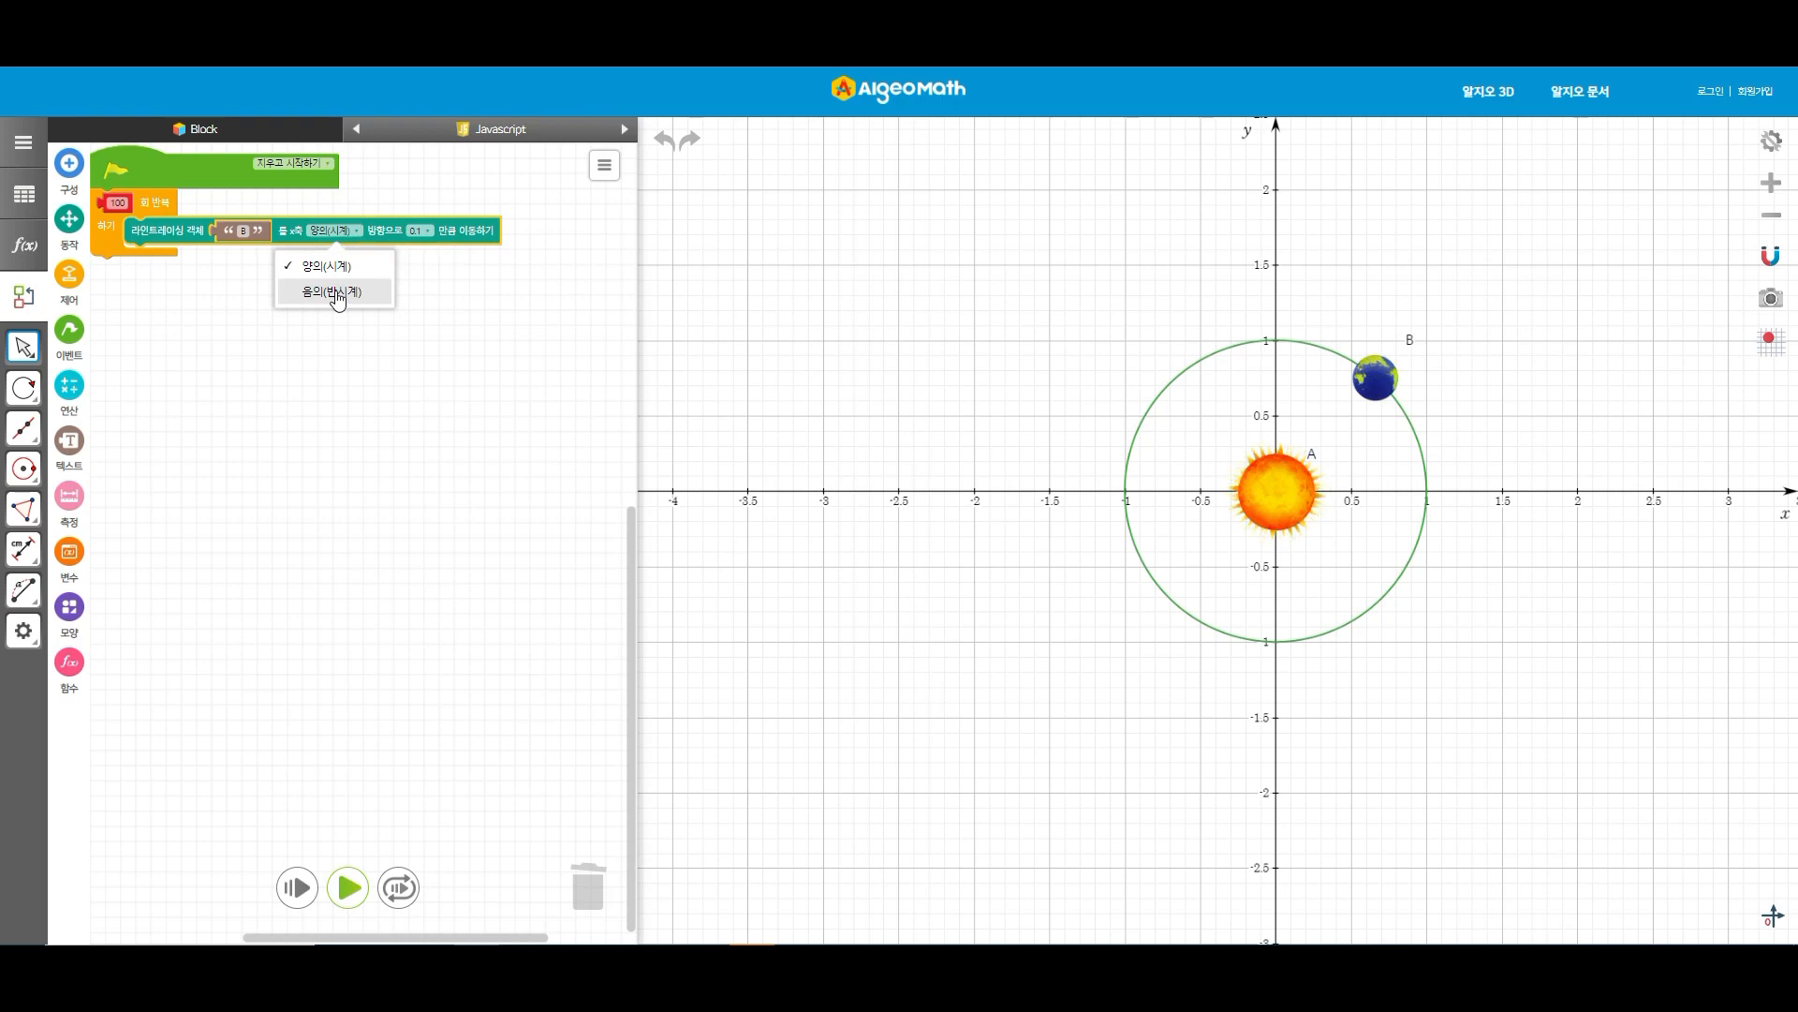
{"action": "left_click", "coordinate": [349, 353]}
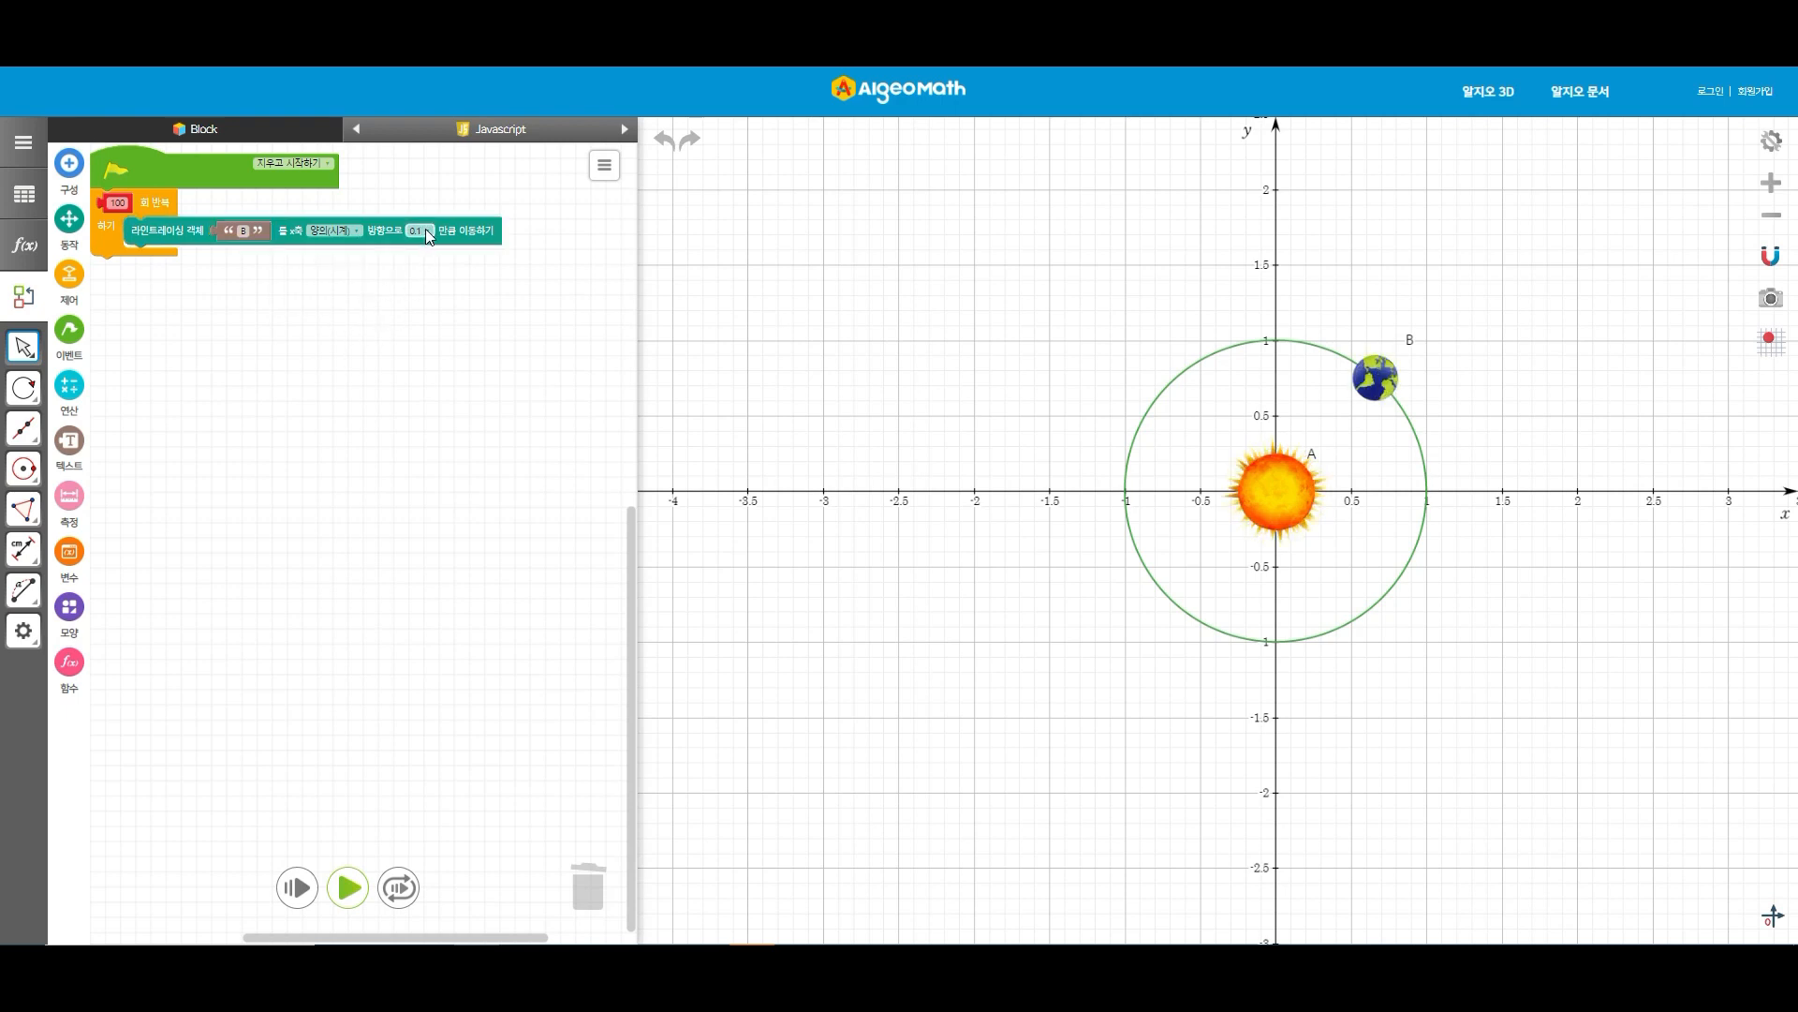
{"action": "left_click", "coordinate": [423, 231]}
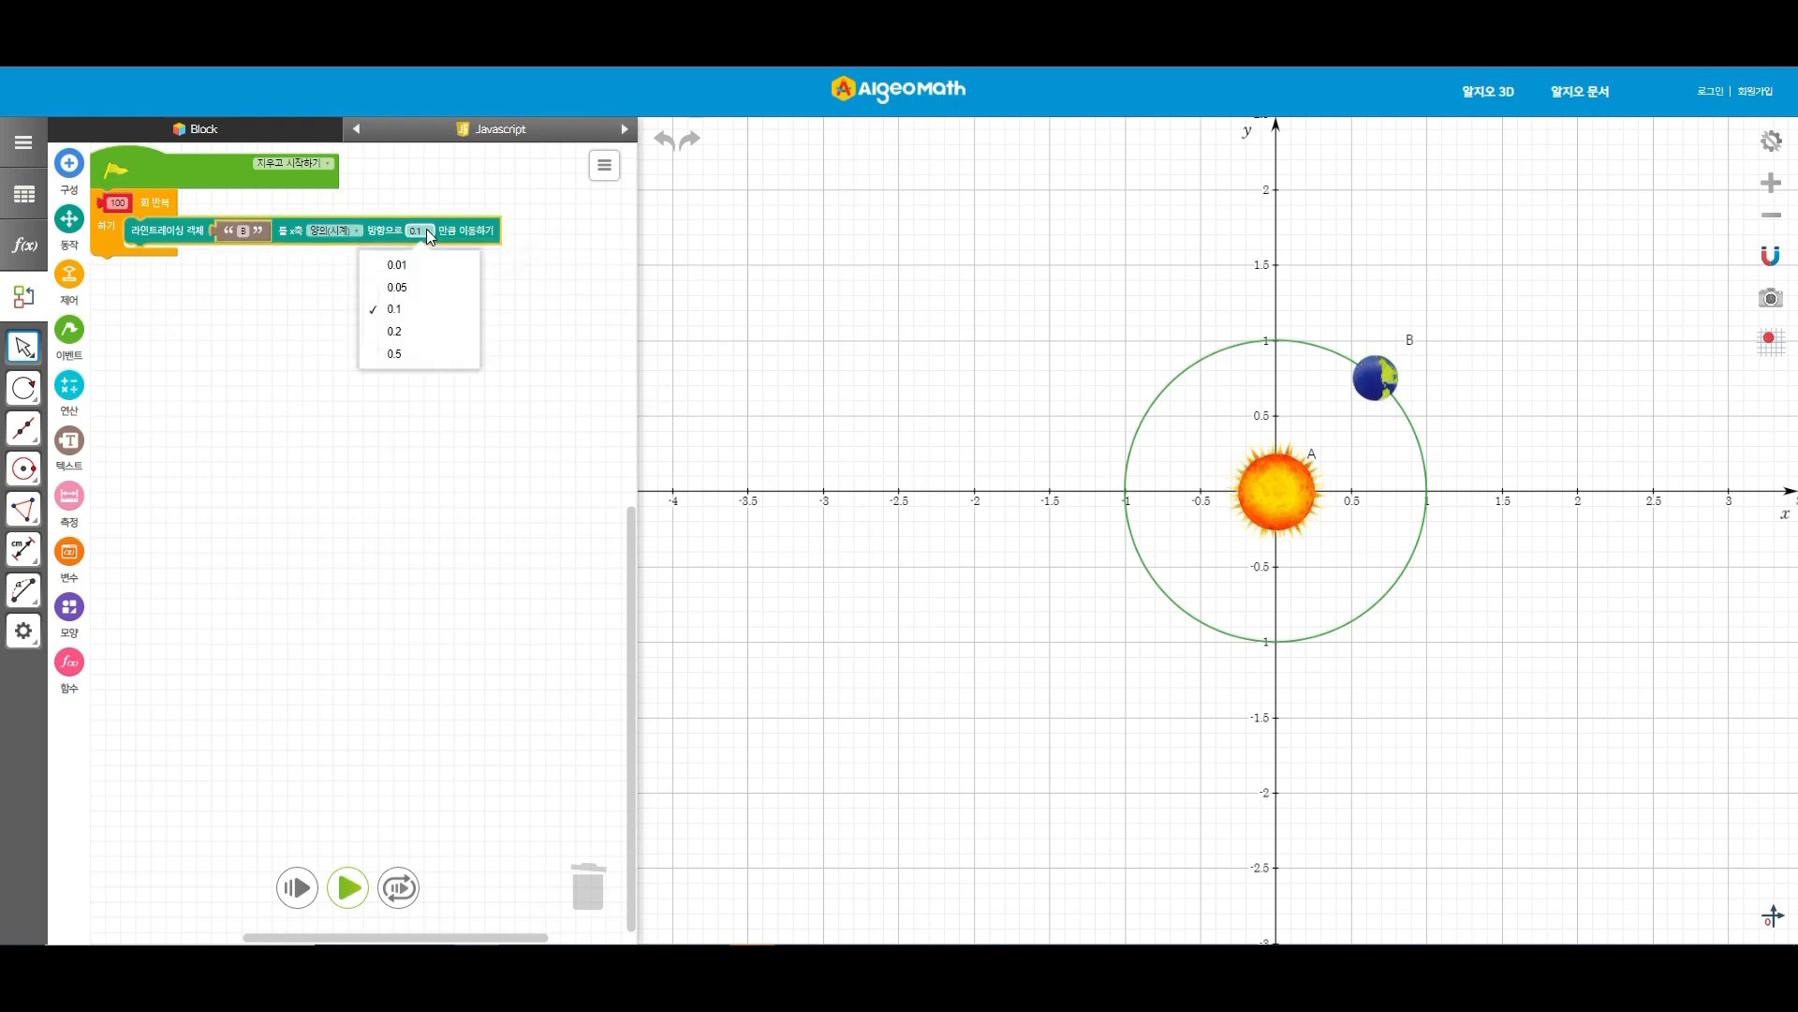
{"action": "left_click", "coordinate": [524, 281]}
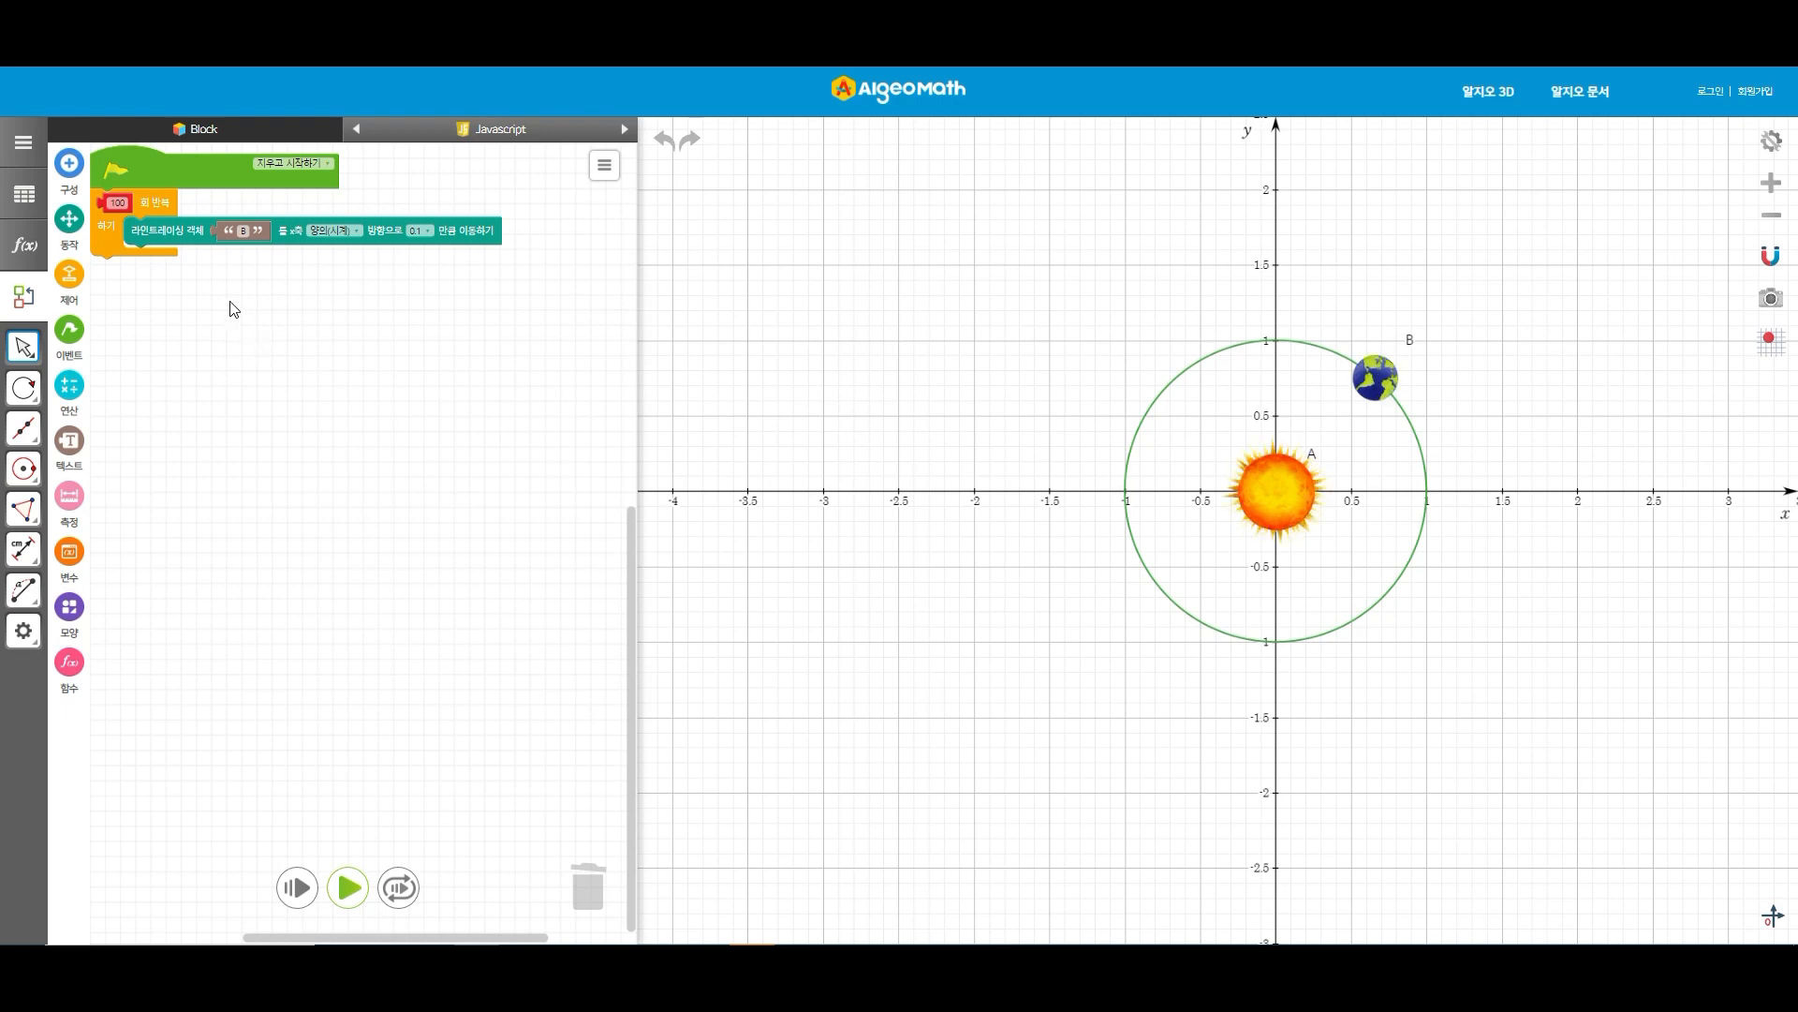
Add a wait block of 0.5 seconds beneath the move block inside the repeat loop and run the code.
{"action": "left_click", "coordinate": [70, 276]}
{"action": "left_click_drag", "start_coordinate": [170, 508], "coordinate": [169, 285]}
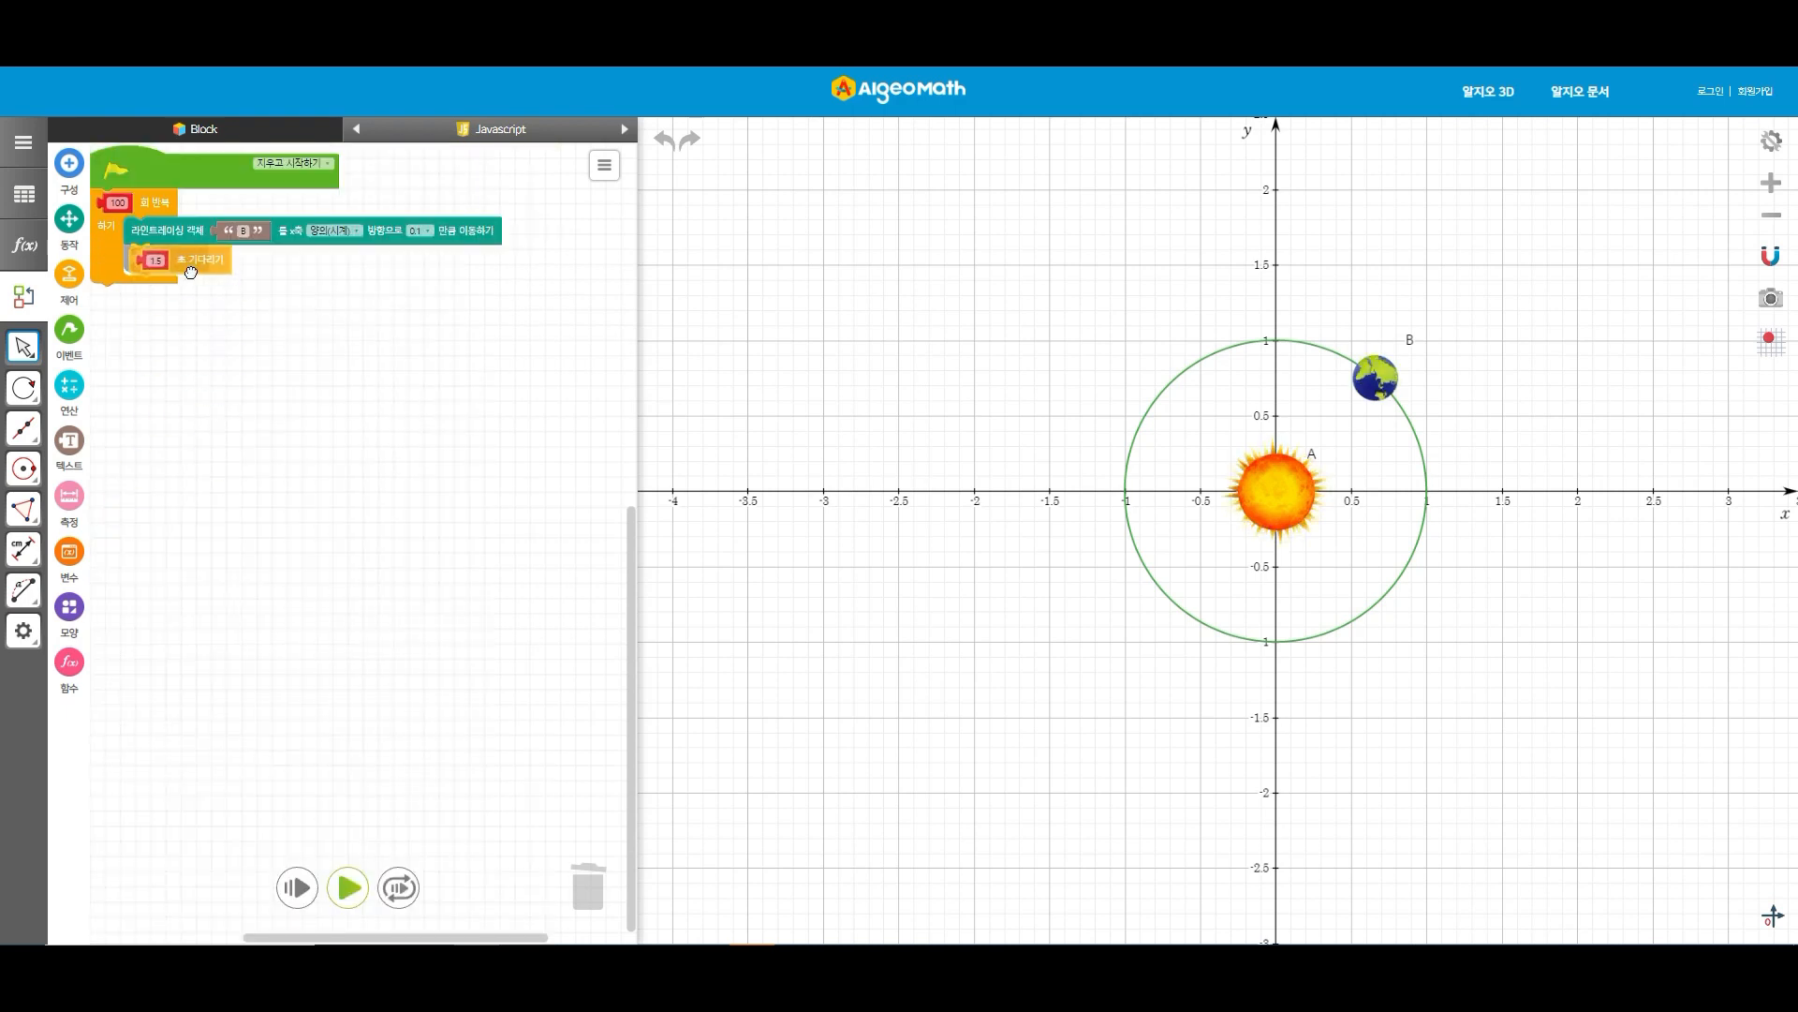
{"action": "left_click", "coordinate": [148, 259]}
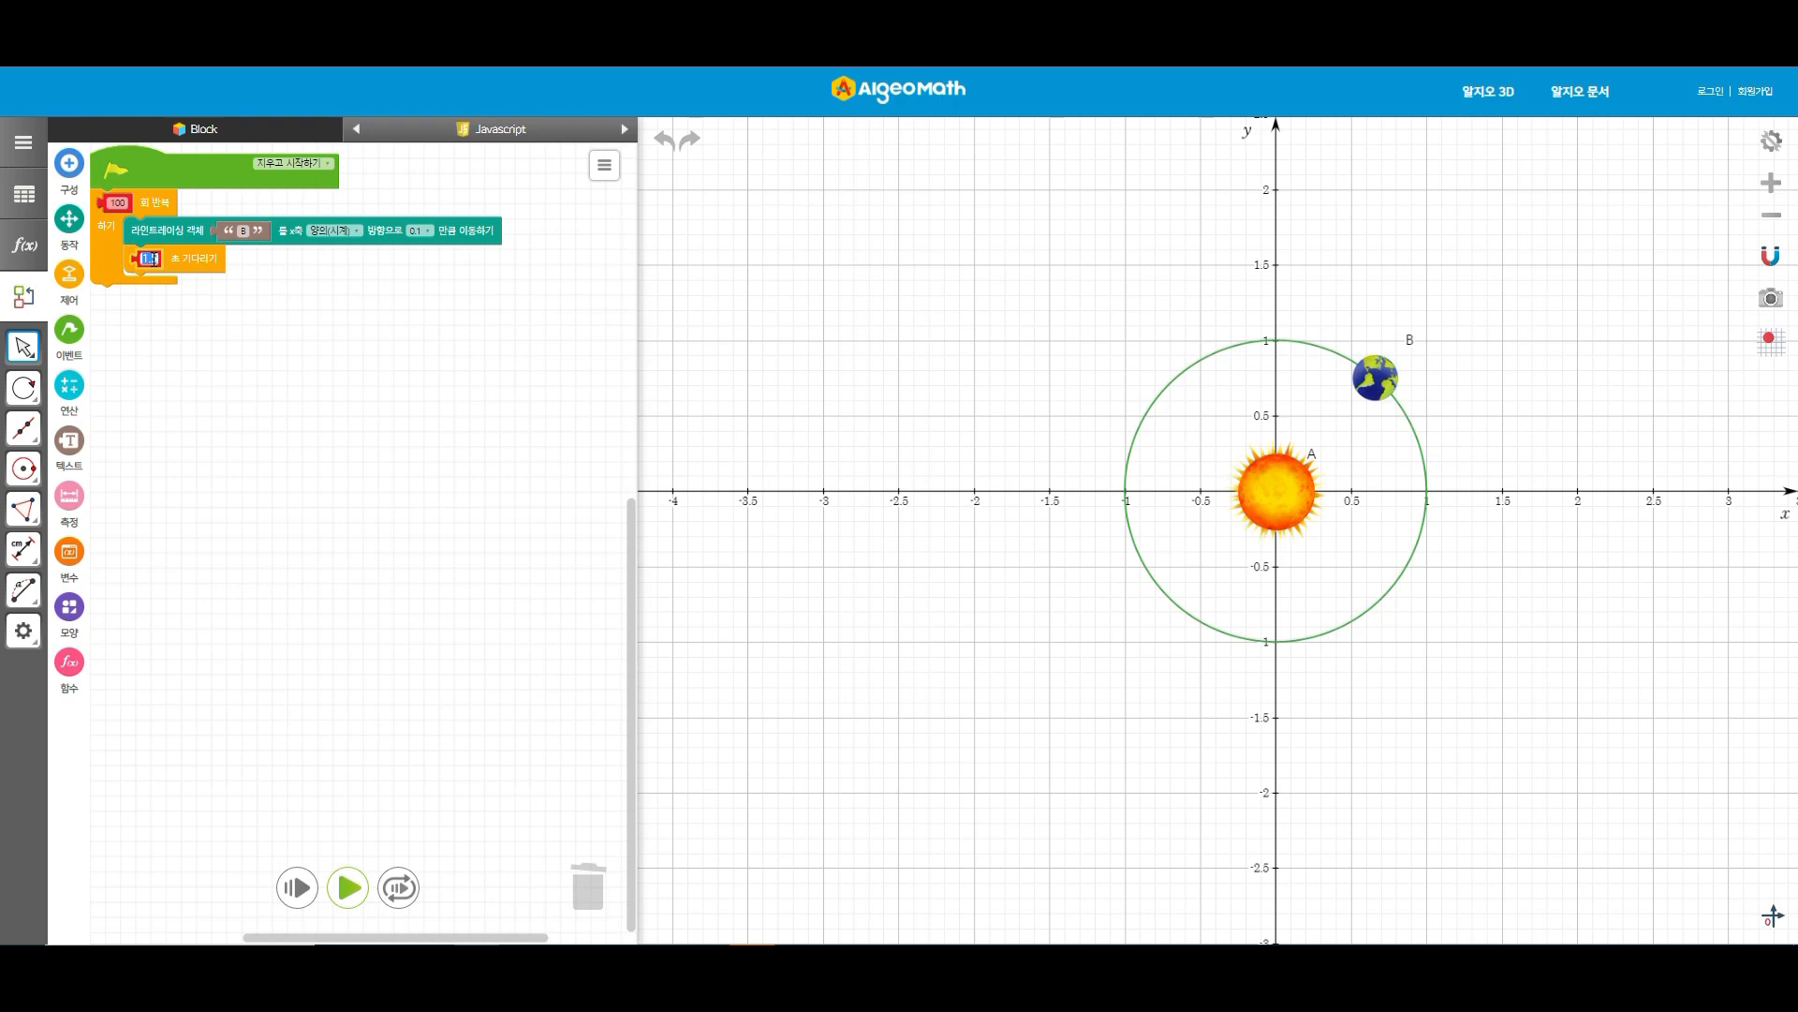
{"action": "type", "text": "0.5"}
{"action": "left_click", "coordinate": [152, 341]}
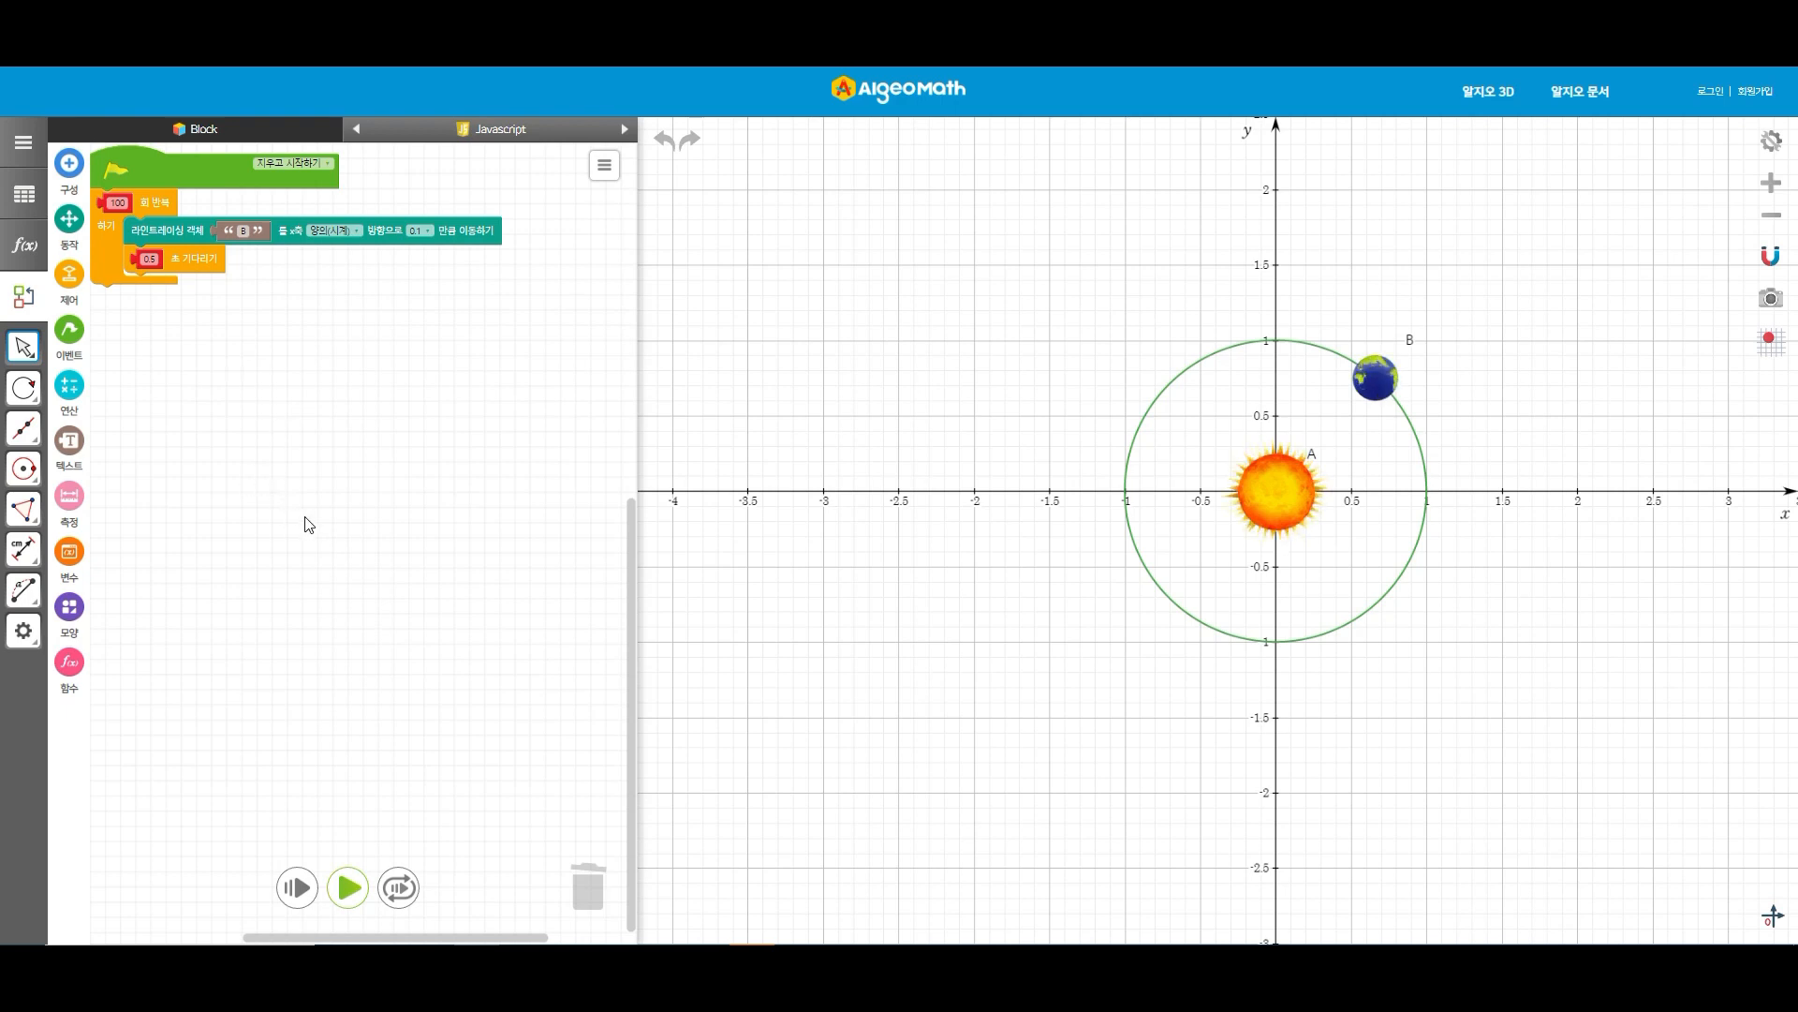
{"action": "left_click", "coordinate": [348, 887]}
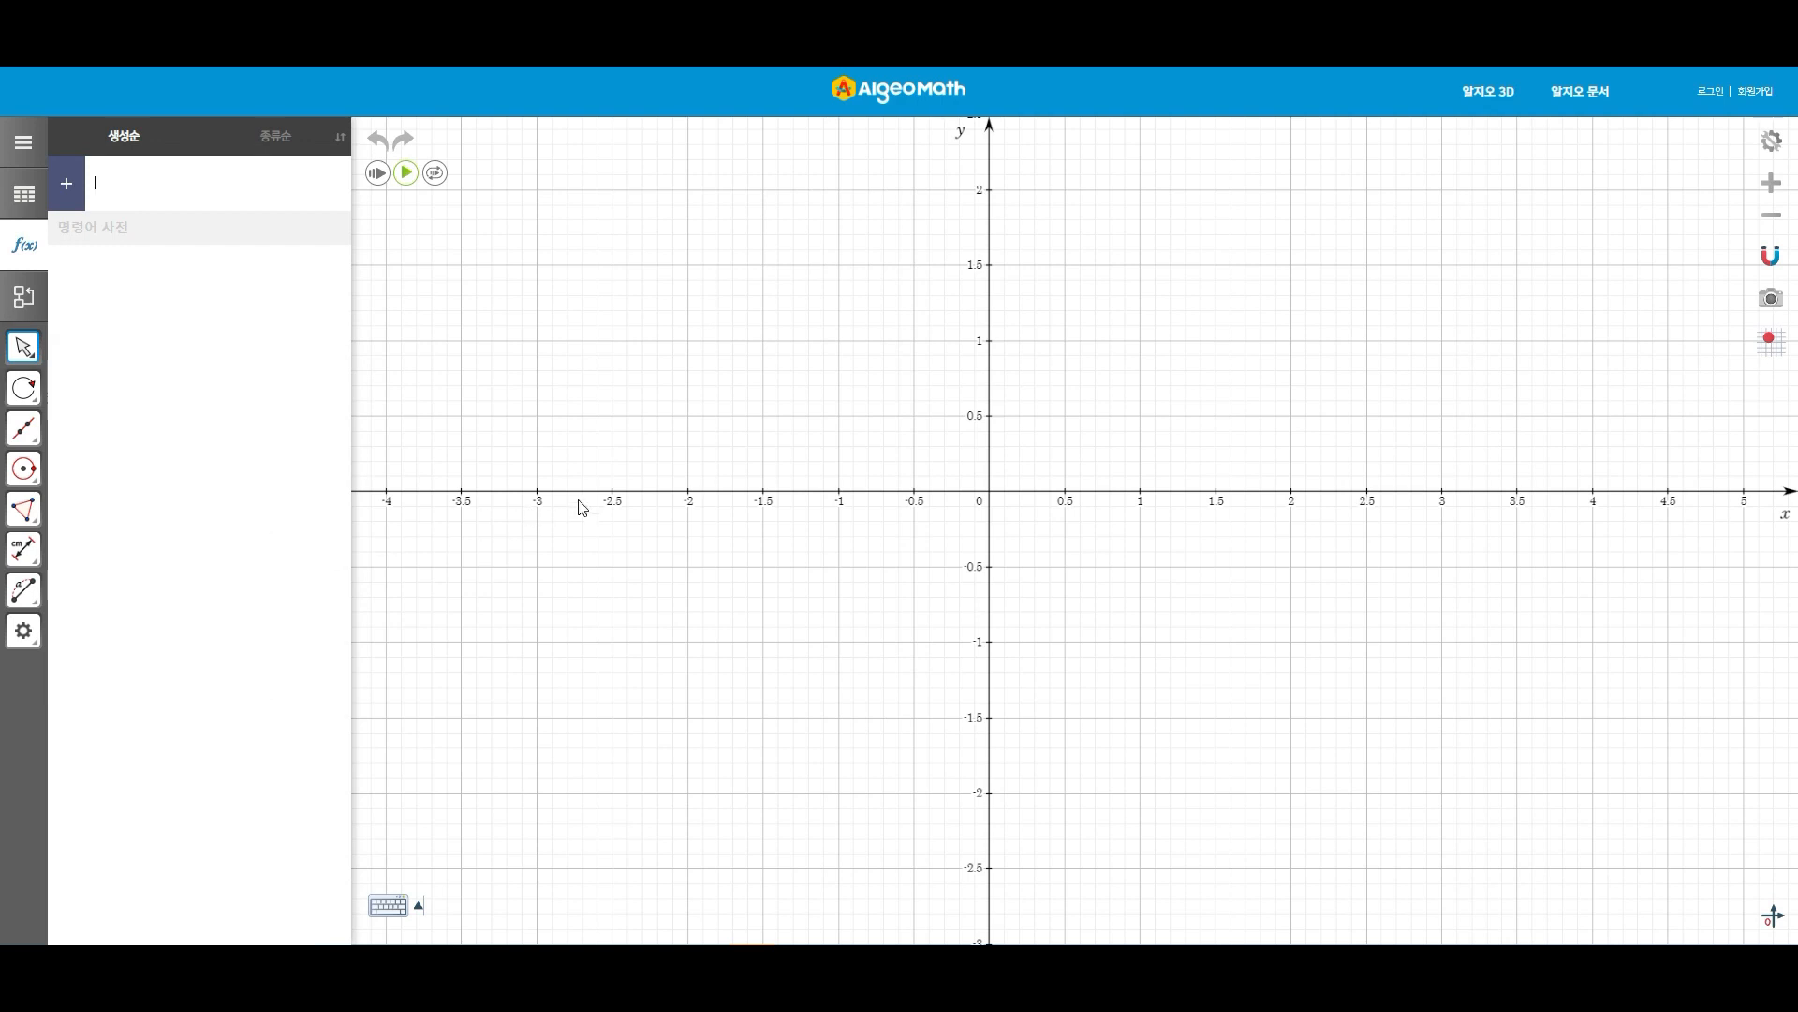
Draw a triangle with the polygon tool, with vertices at (-2.10, 0.90), (0.40, 0.90) and (-0.70, -0.90).
{"action": "type", "text": "p"}
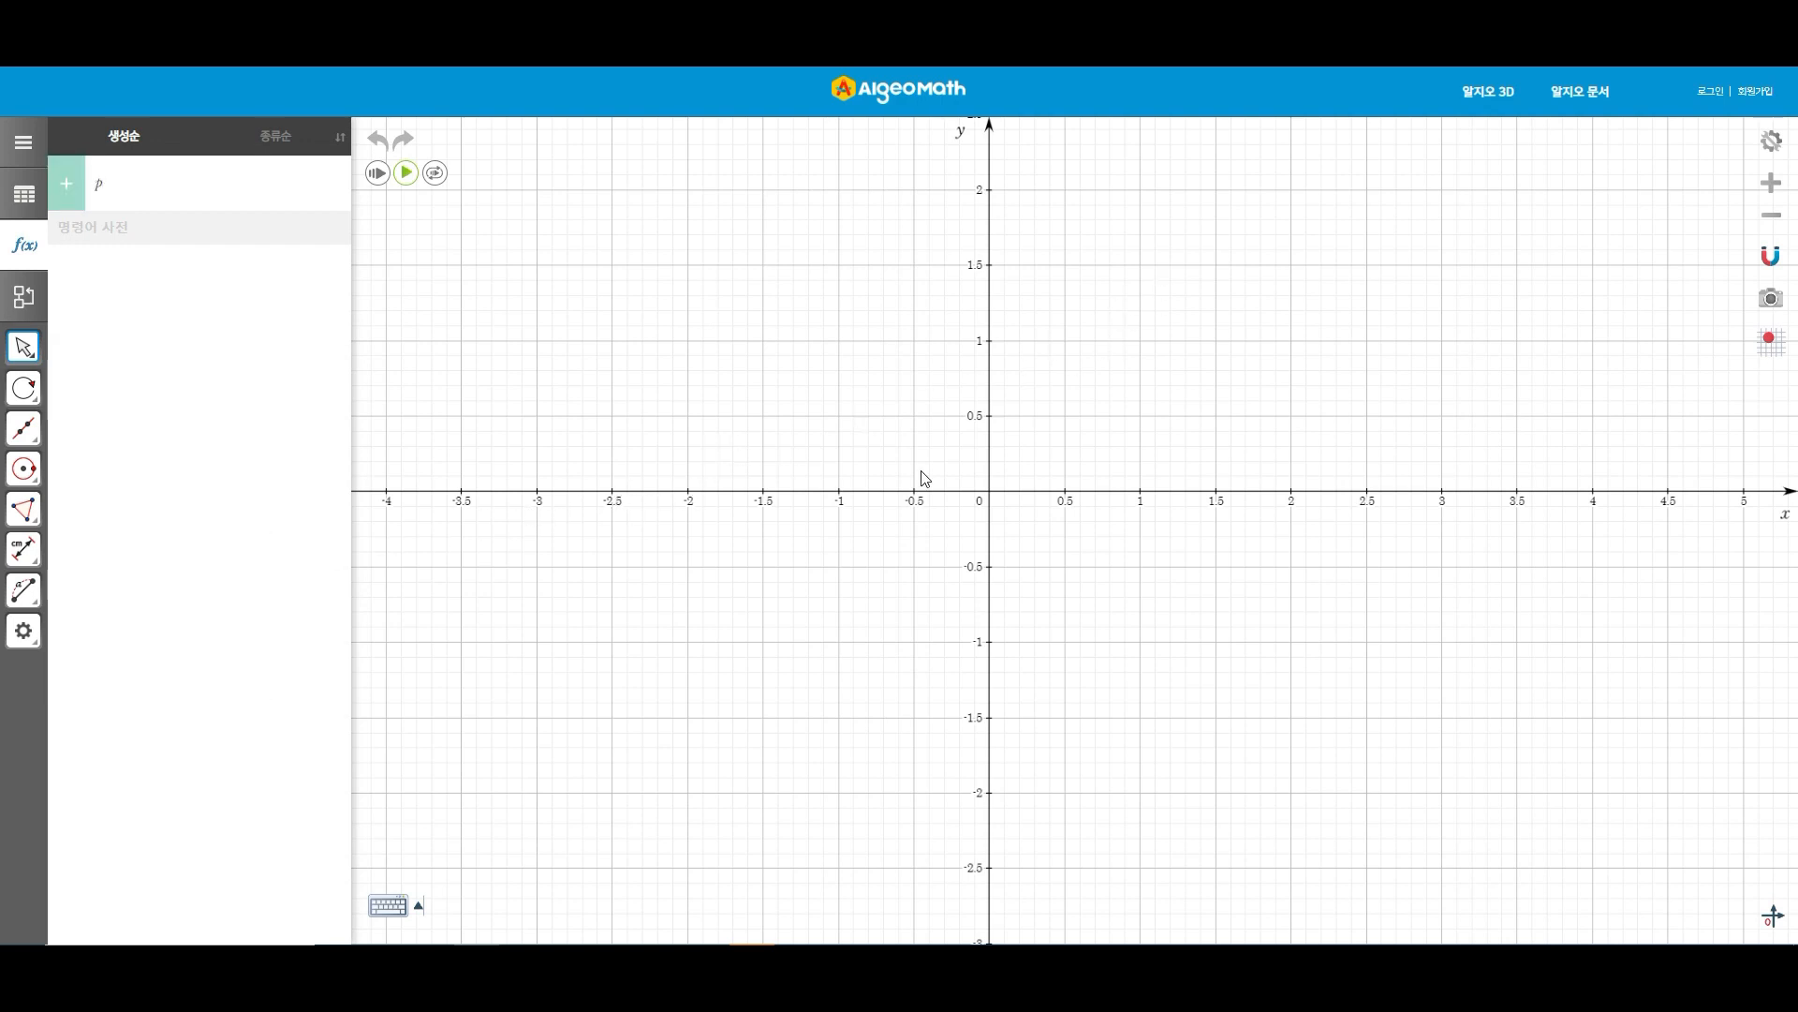
{"action": "key", "text": "alt+p"}
{"action": "left_click", "coordinate": [673, 355]}
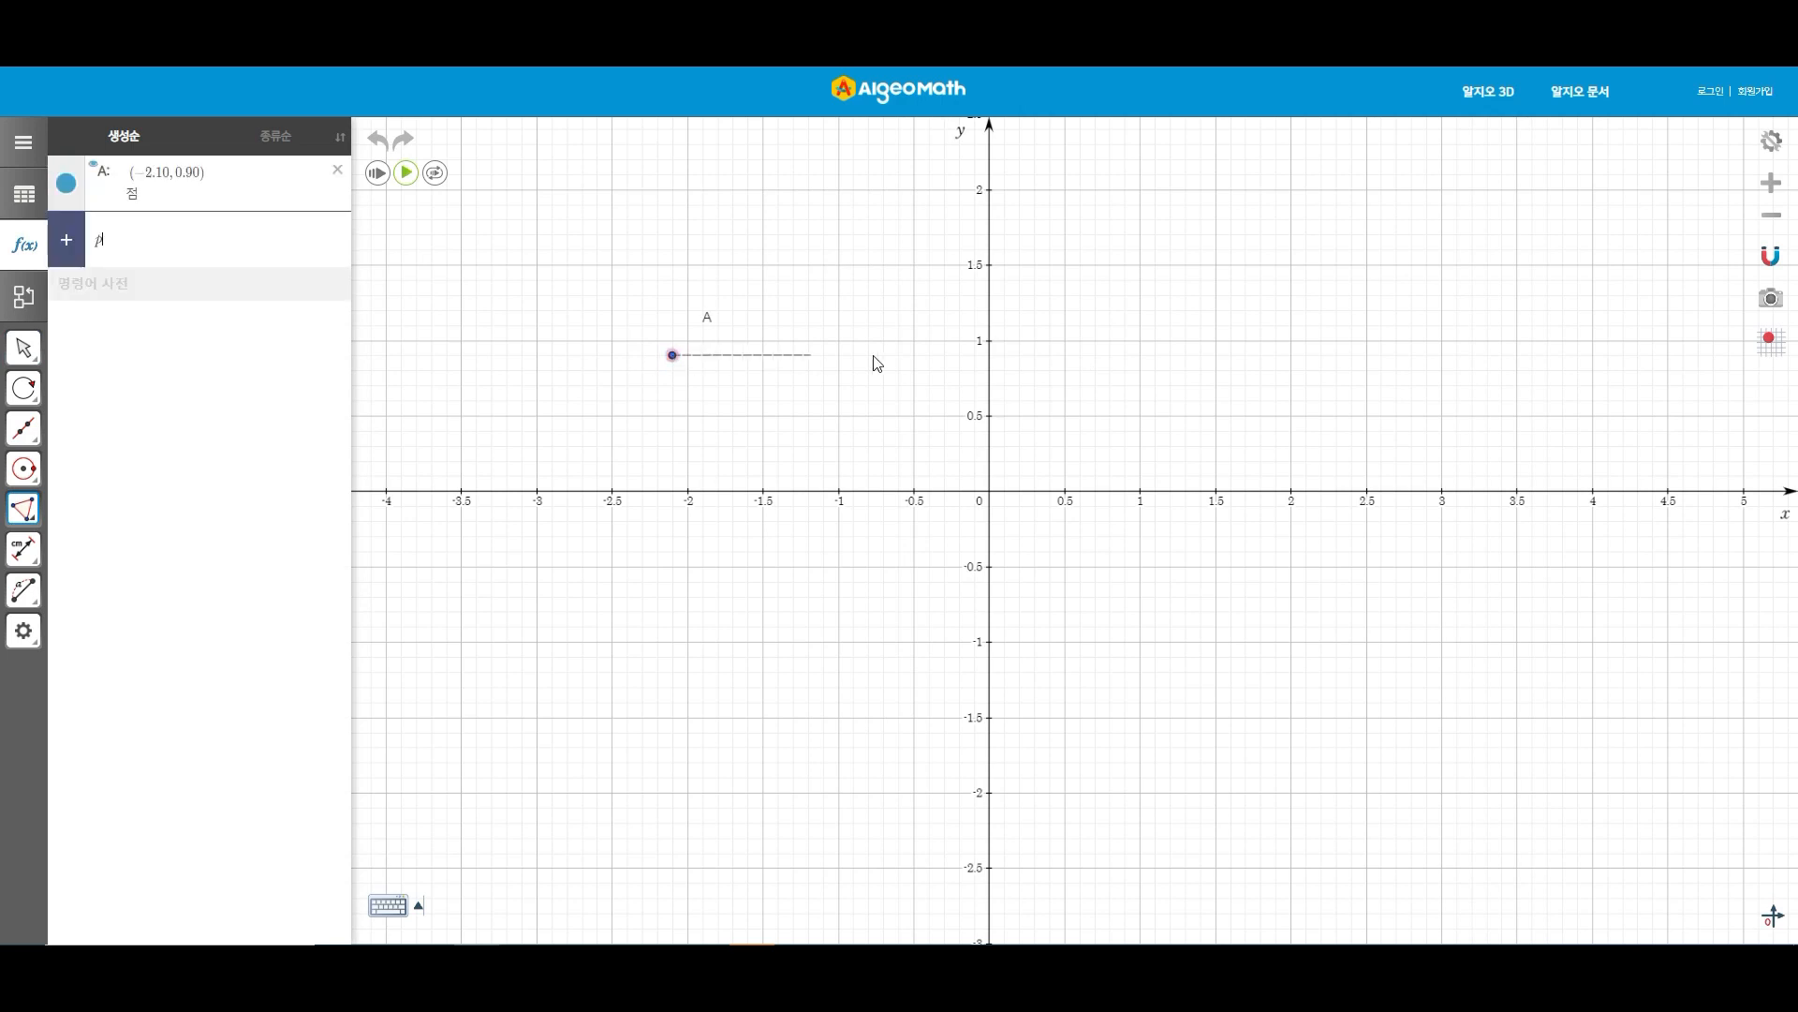
{"action": "left_click", "coordinate": [1051, 355]}
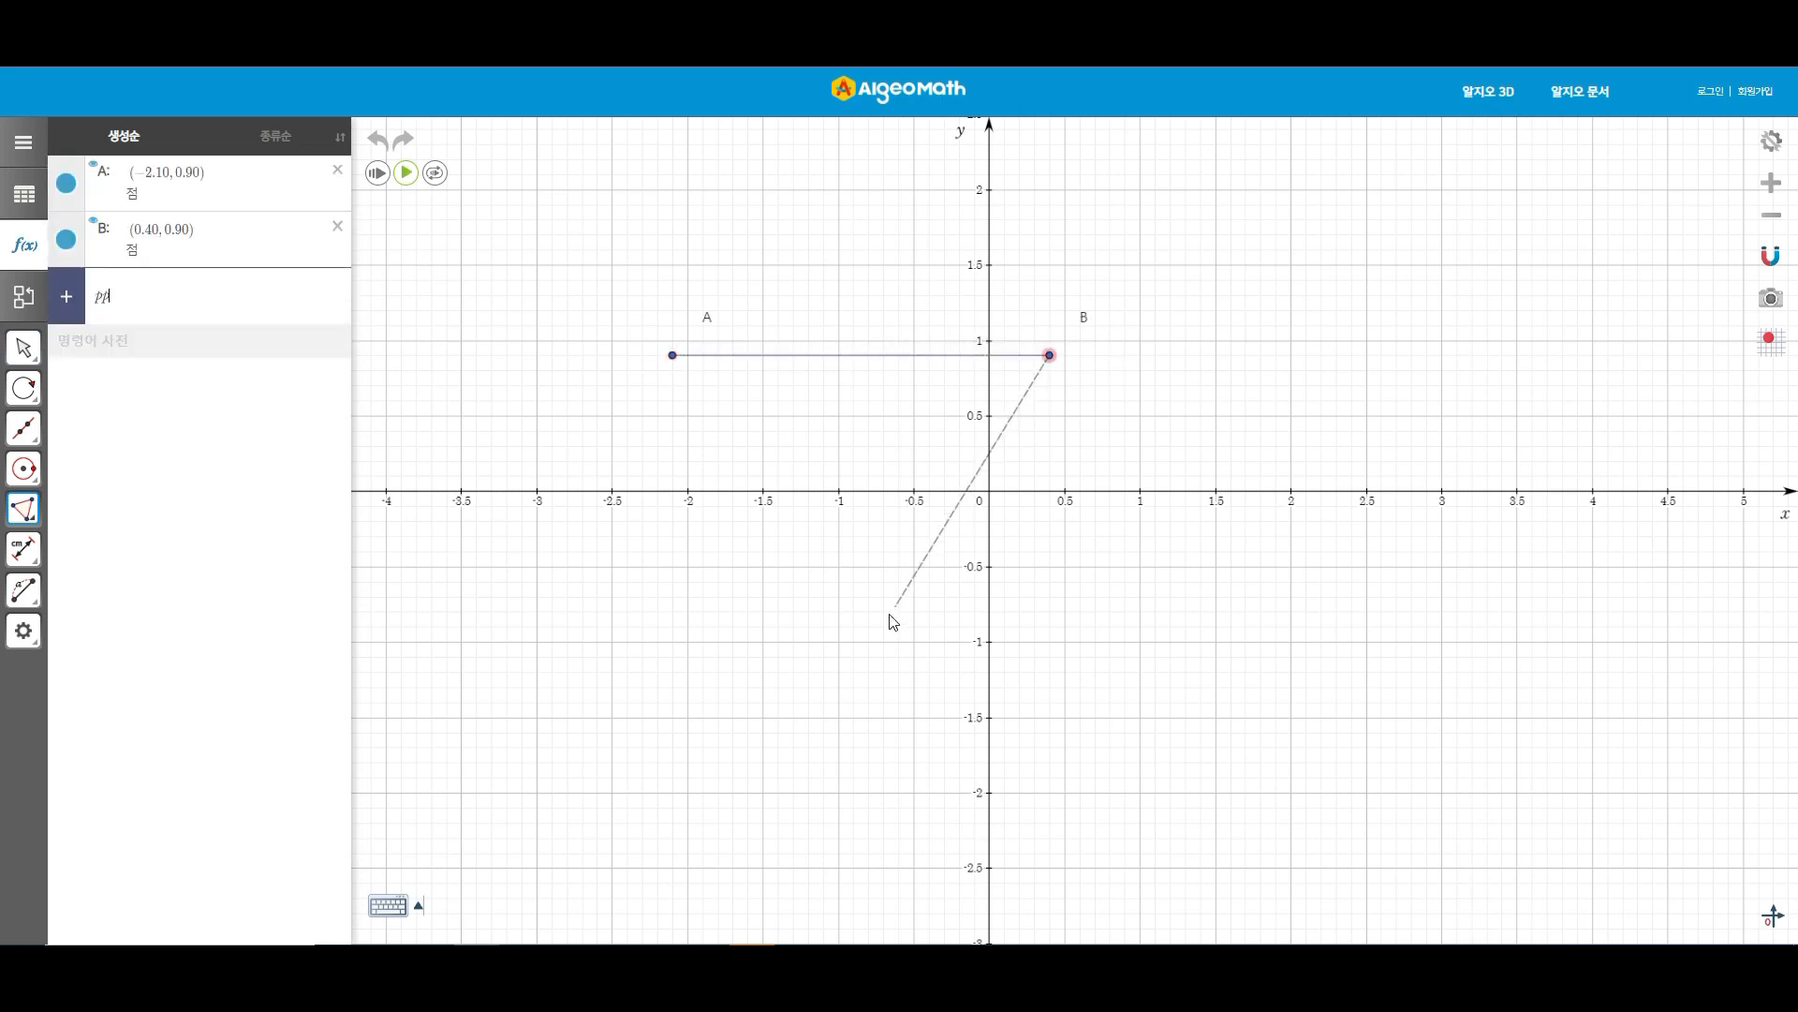
{"action": "left_click", "coordinate": [883, 626]}
{"action": "left_click", "coordinate": [672, 355]}
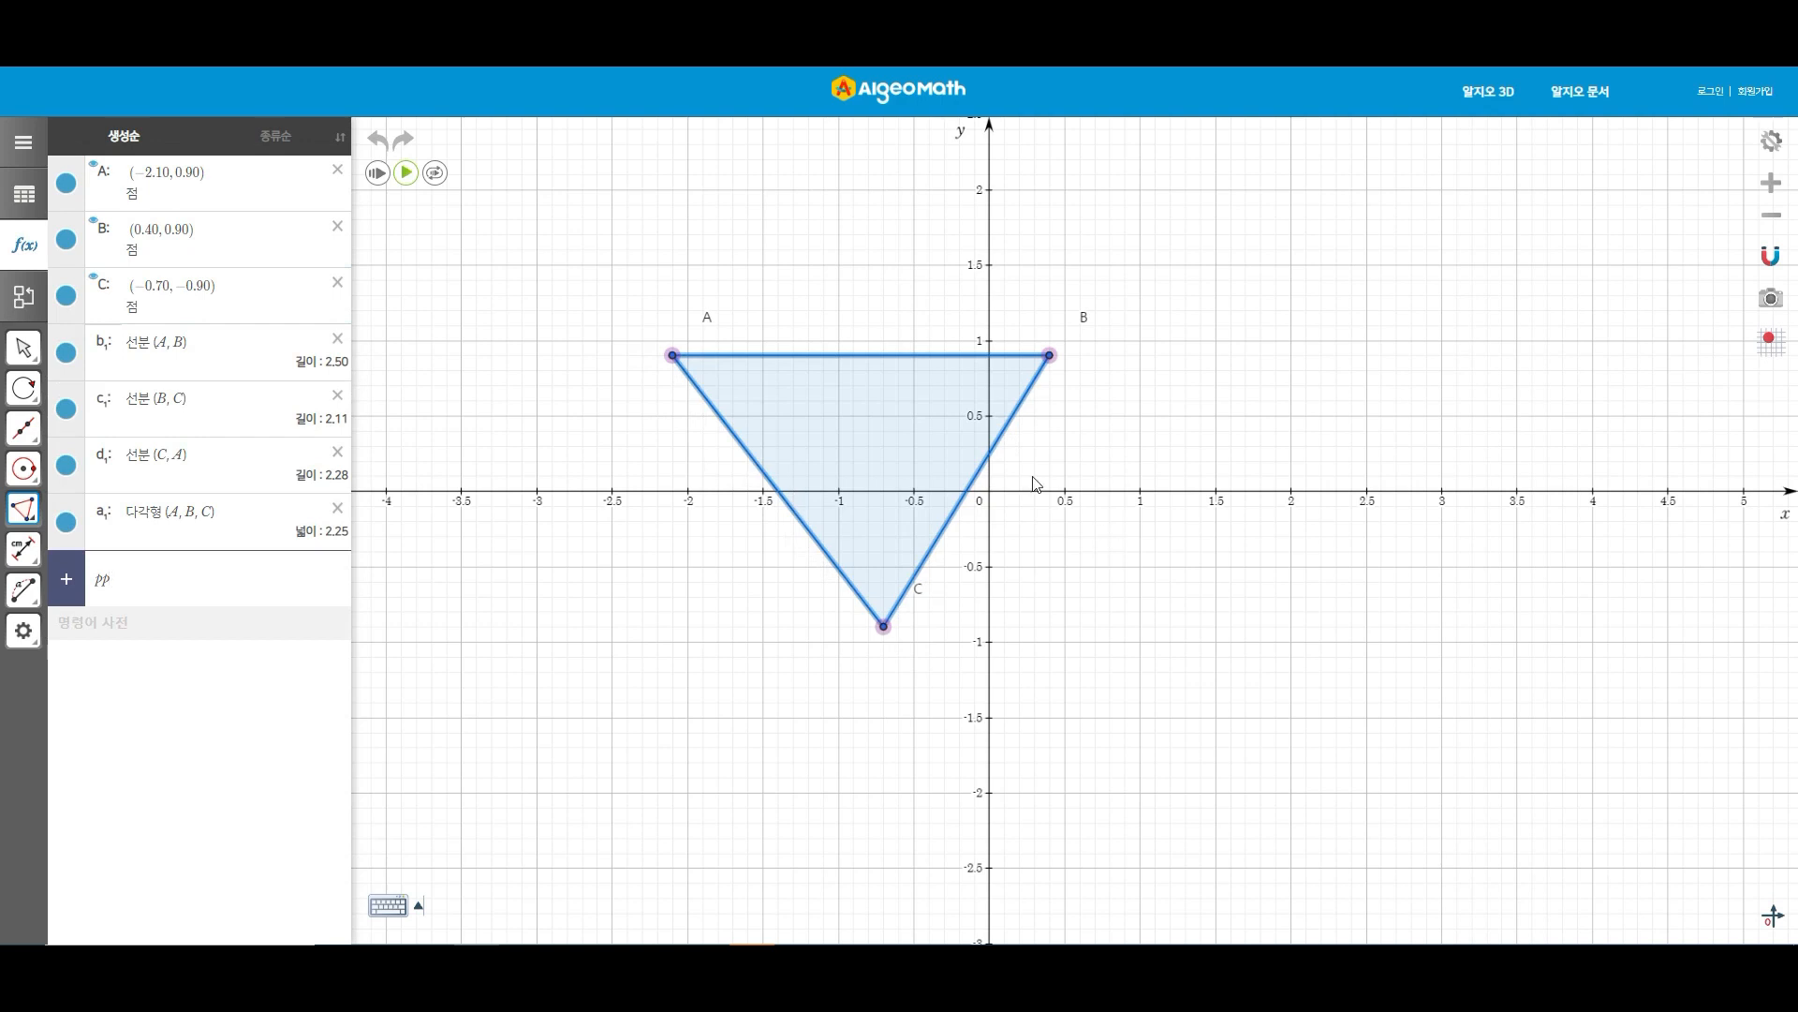
{"action": "key", "text": "Escape"}
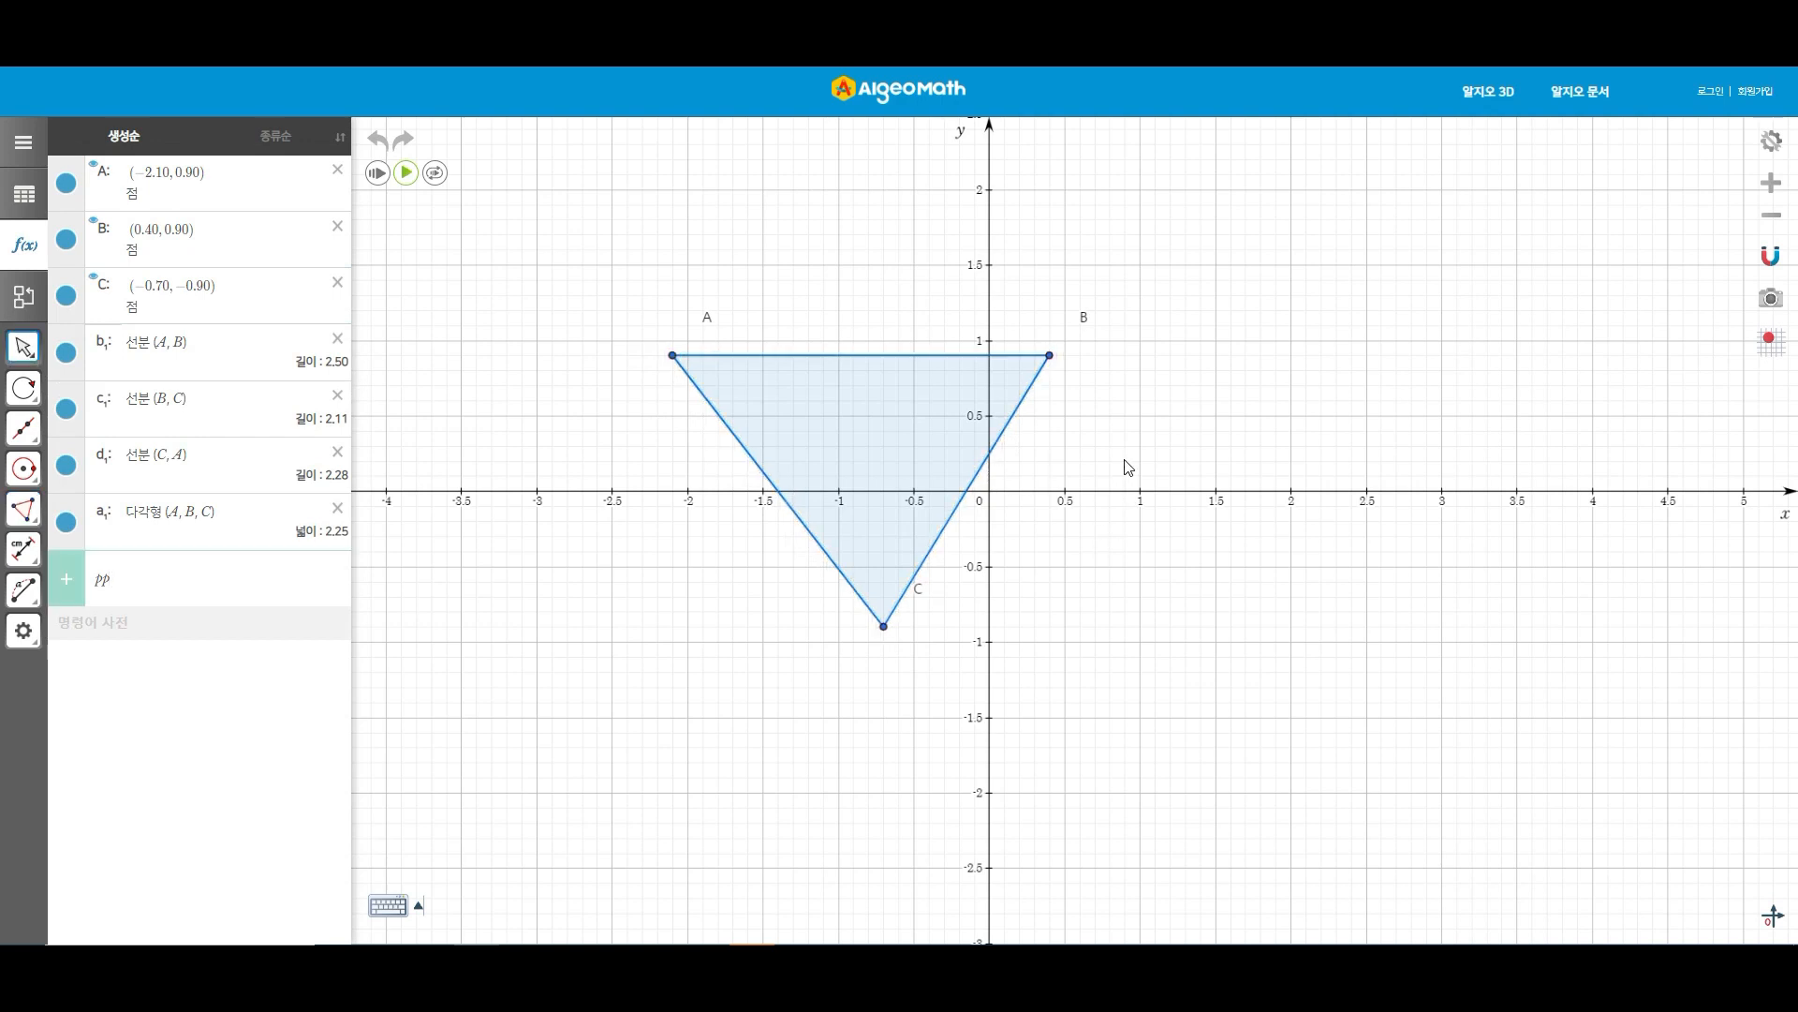
Construct the midpoint of the triangle's side AB and the midpoint between vertices A and C.
{"action": "key", "text": "m"}
{"action": "left_click", "coordinate": [861, 361]}
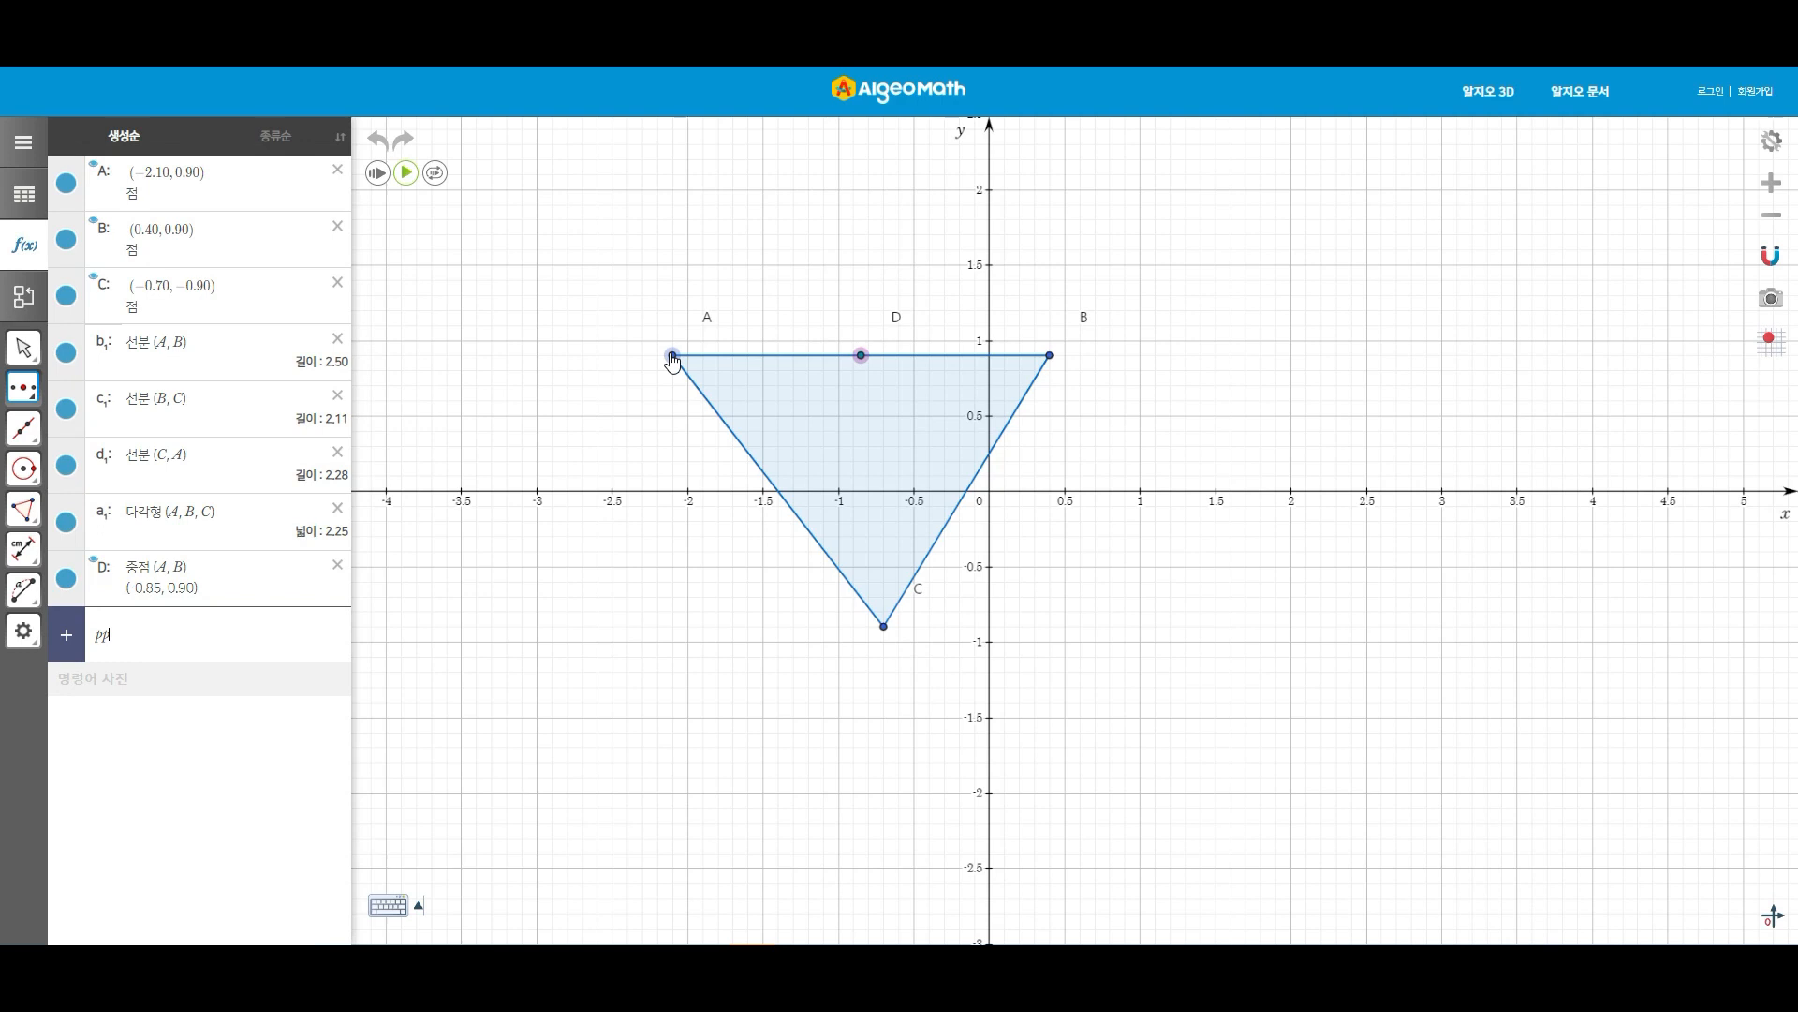
{"action": "left_click", "coordinate": [883, 629]}
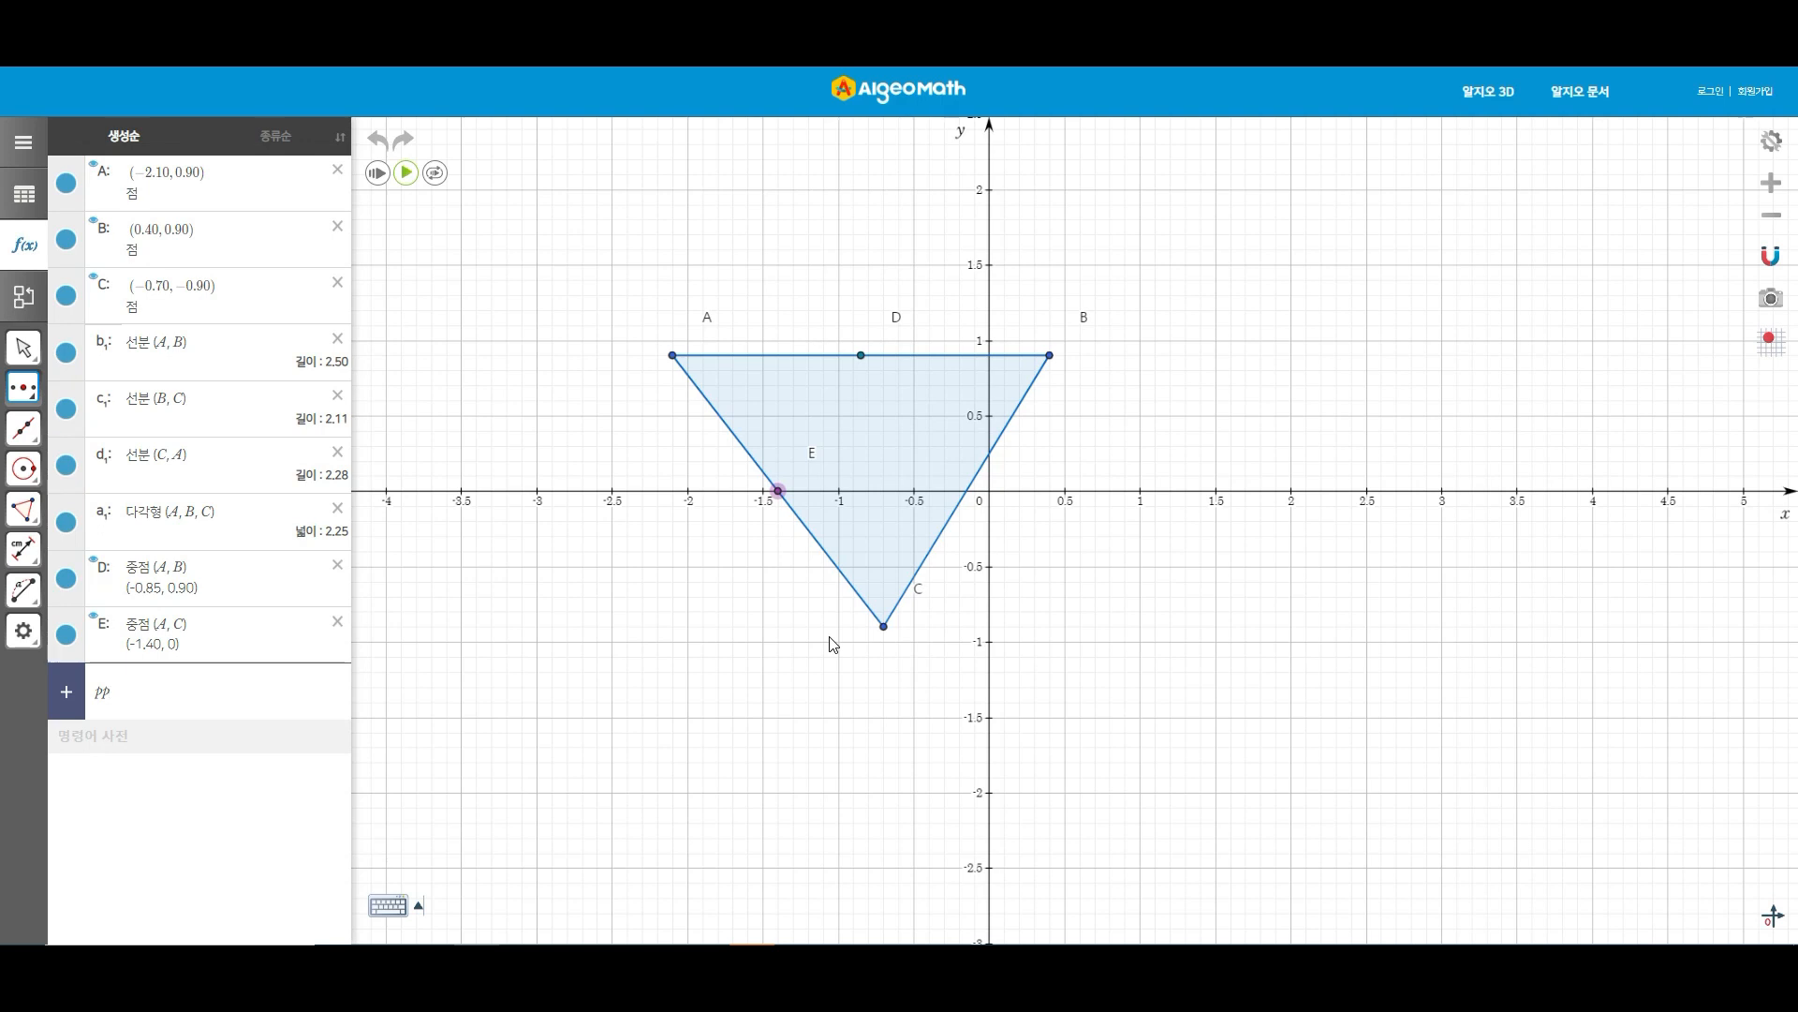
Start inserting a picture near the origin, try the URL source, and return to direct file selection.
{"action": "left_click", "coordinate": [16, 396]}
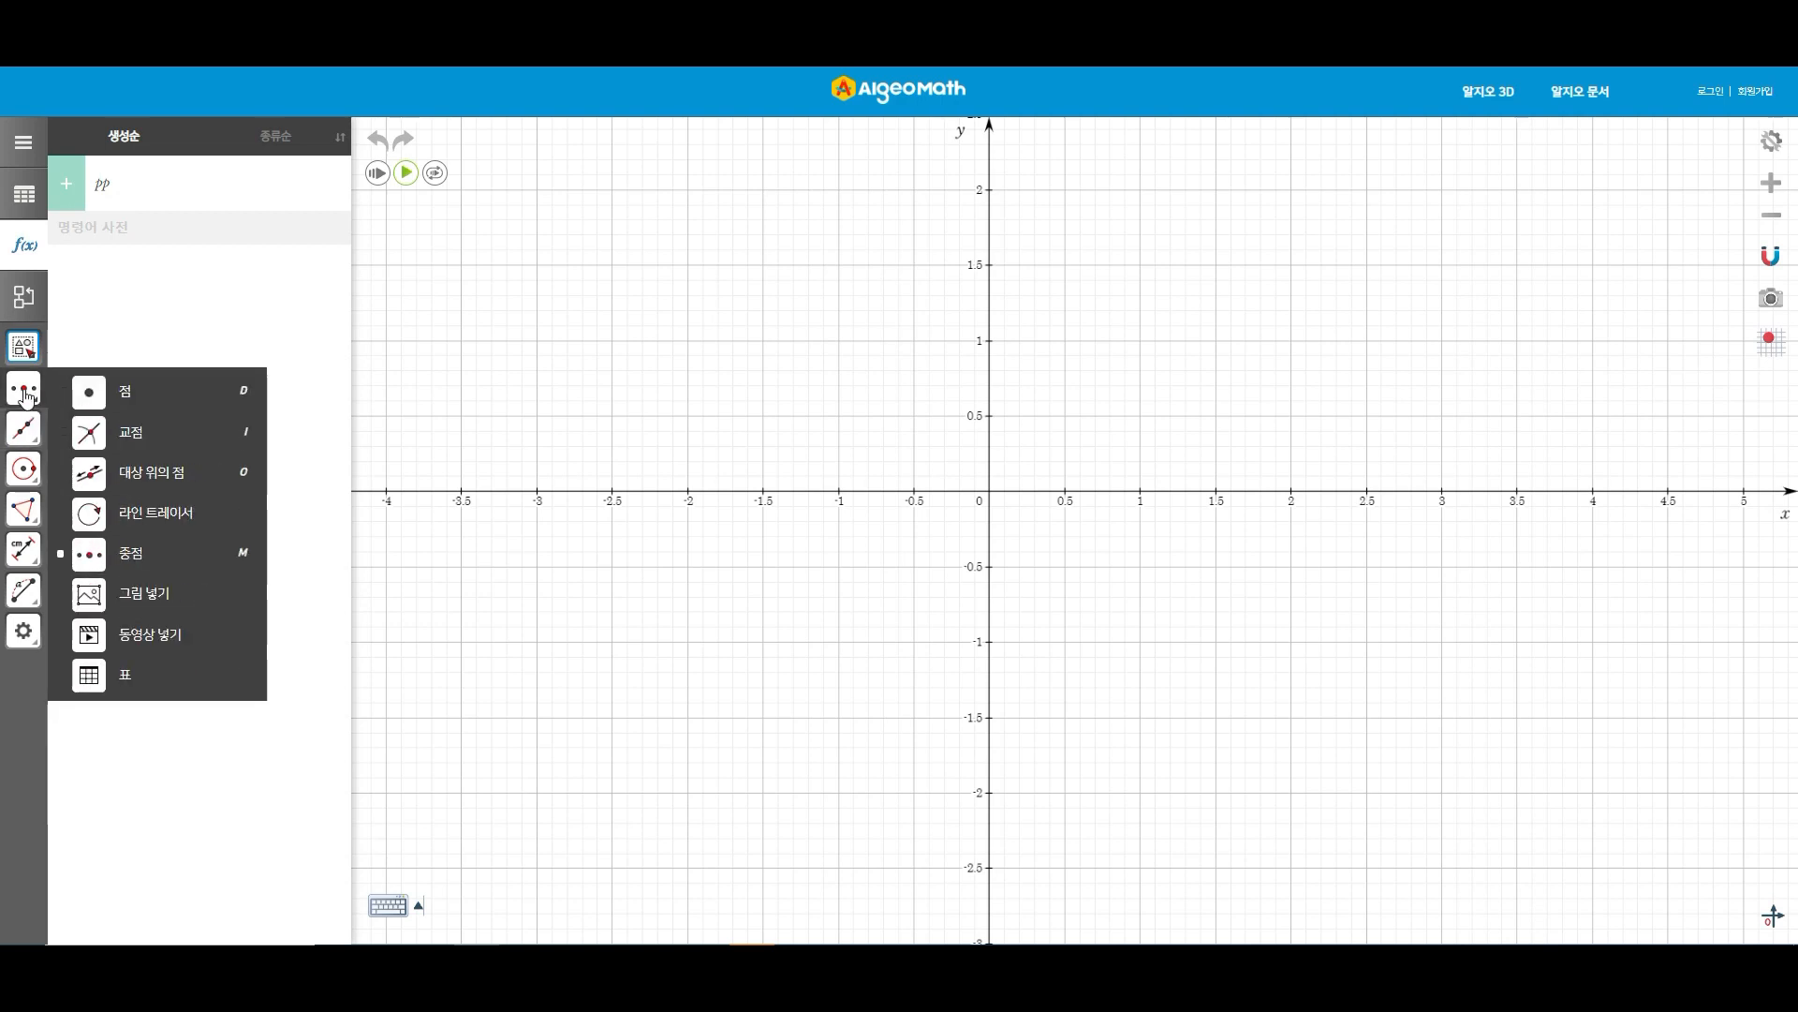
{"action": "left_click", "coordinate": [163, 591]}
{"action": "left_click", "coordinate": [931, 449]}
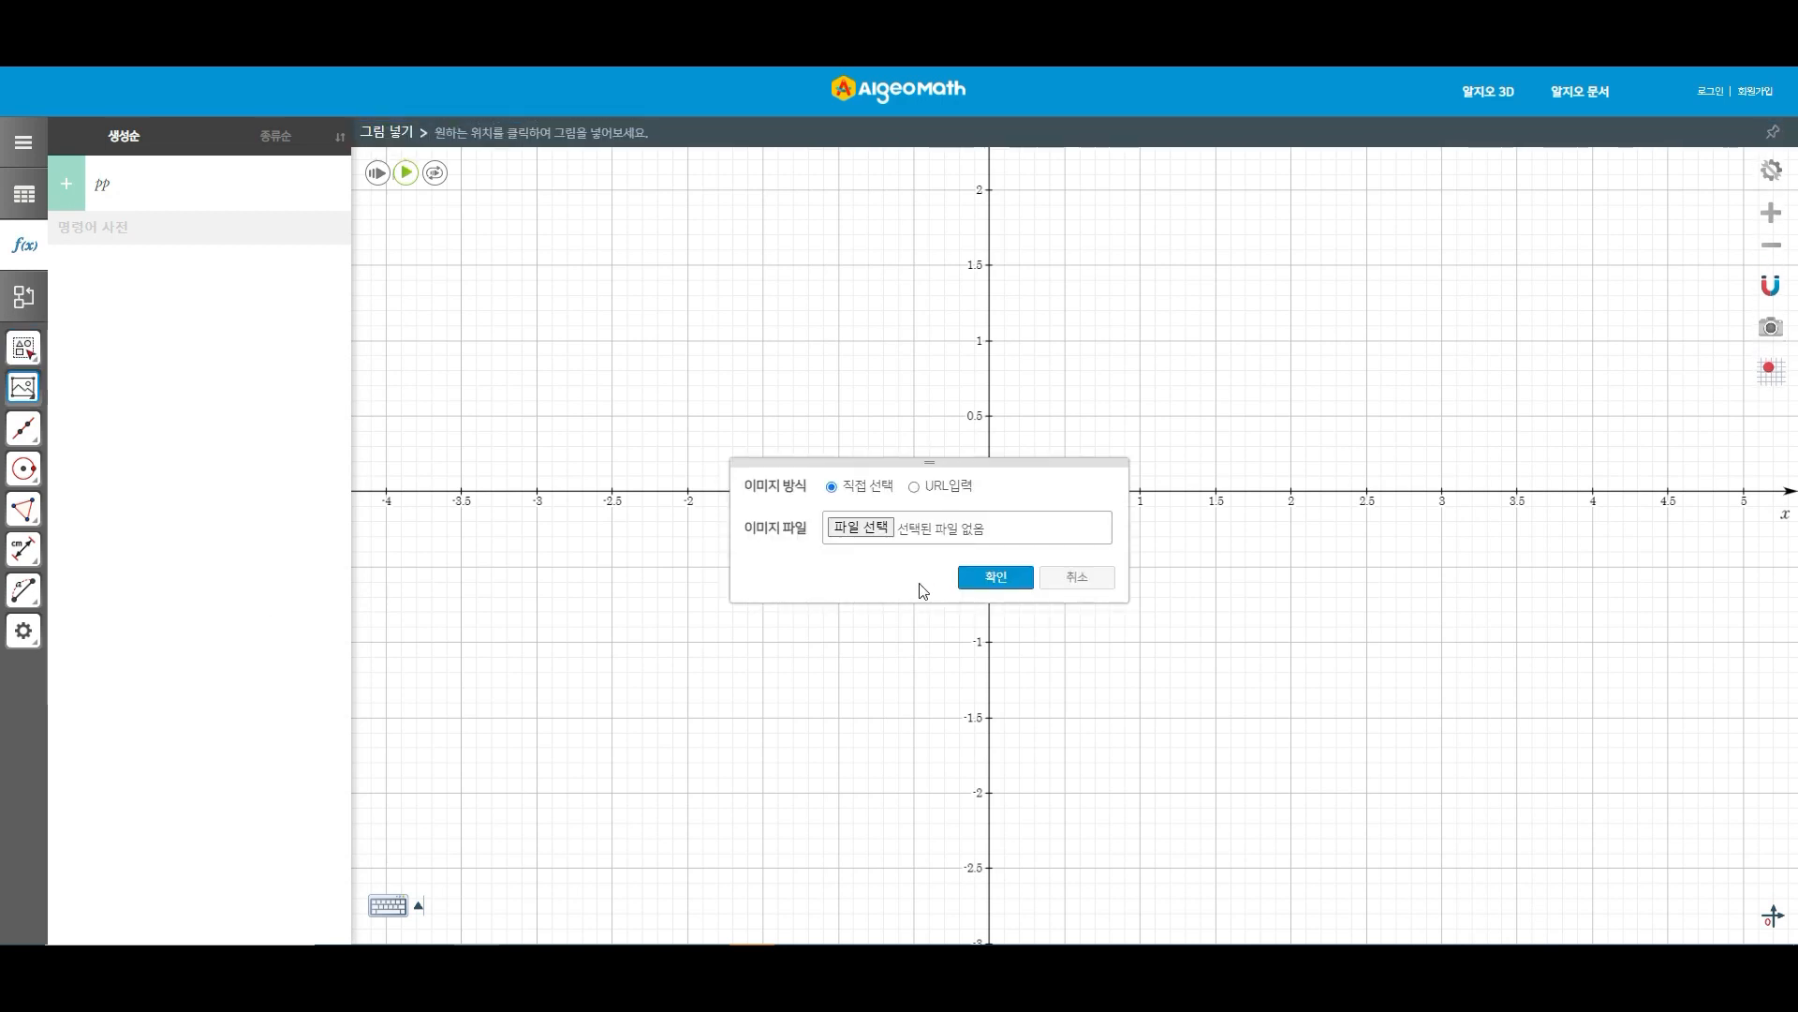
{"action": "left_click", "coordinate": [918, 487]}
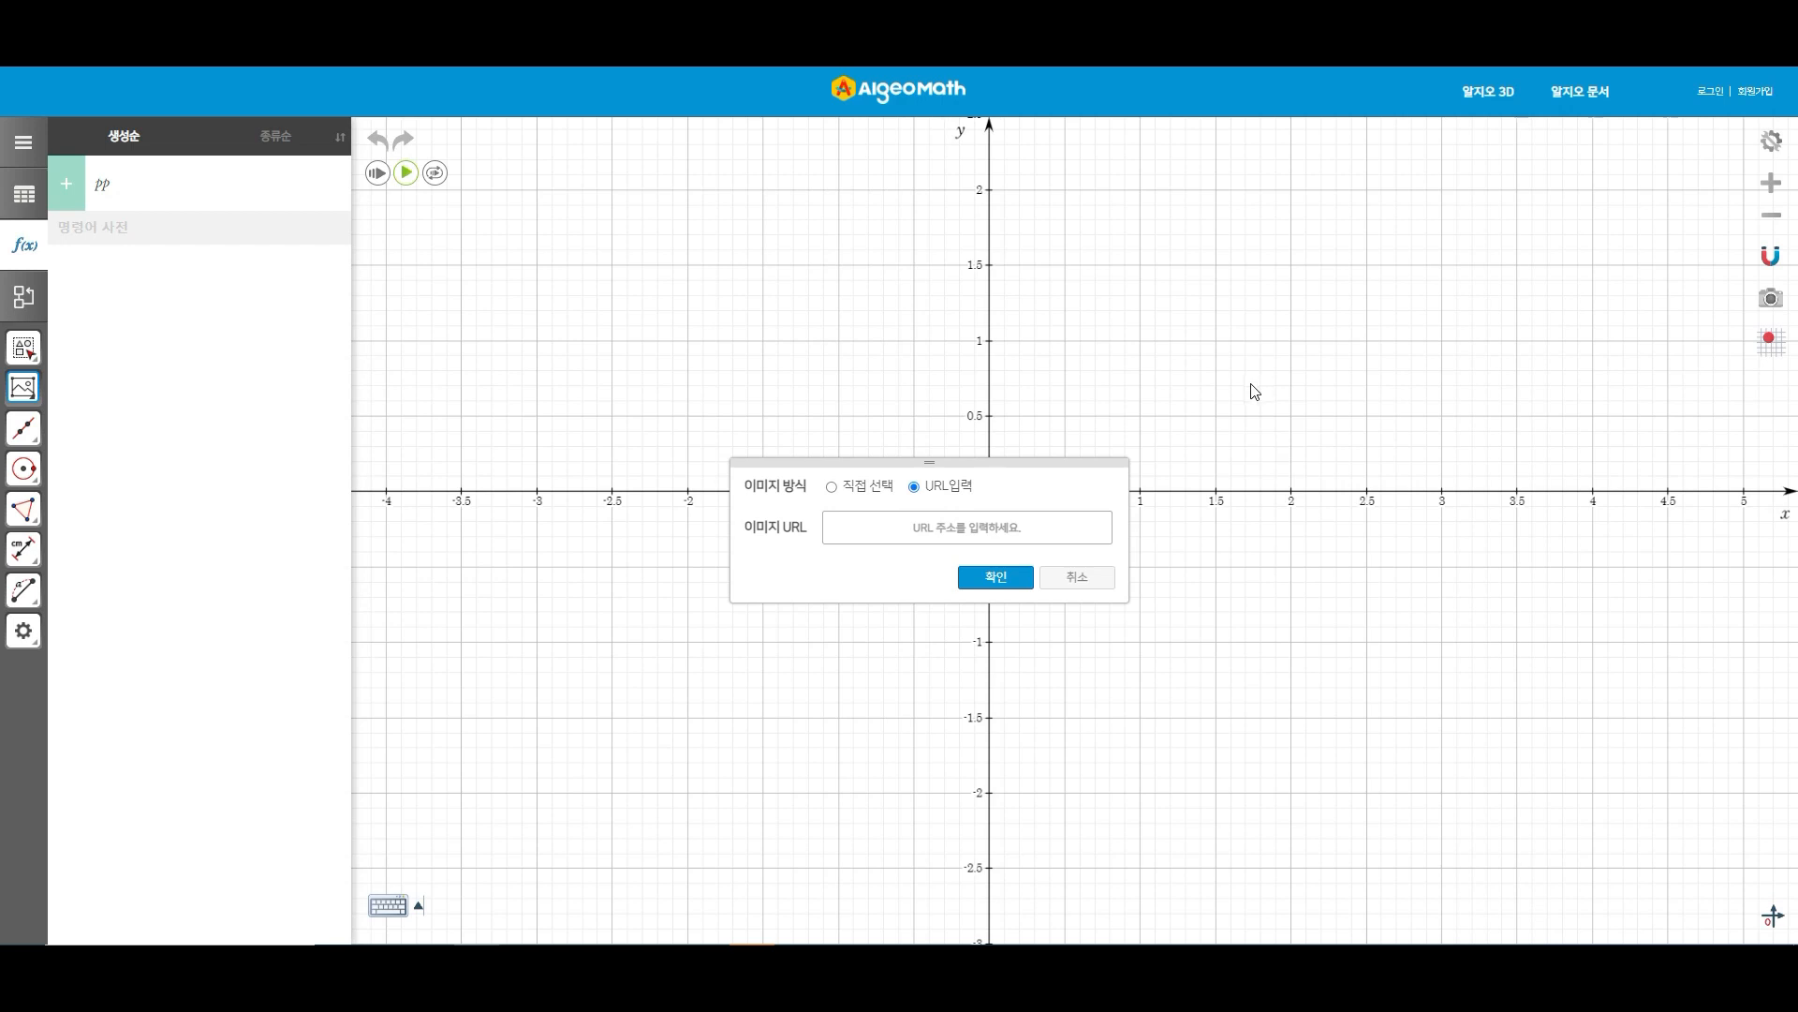
{"action": "left_click", "coordinate": [831, 487]}
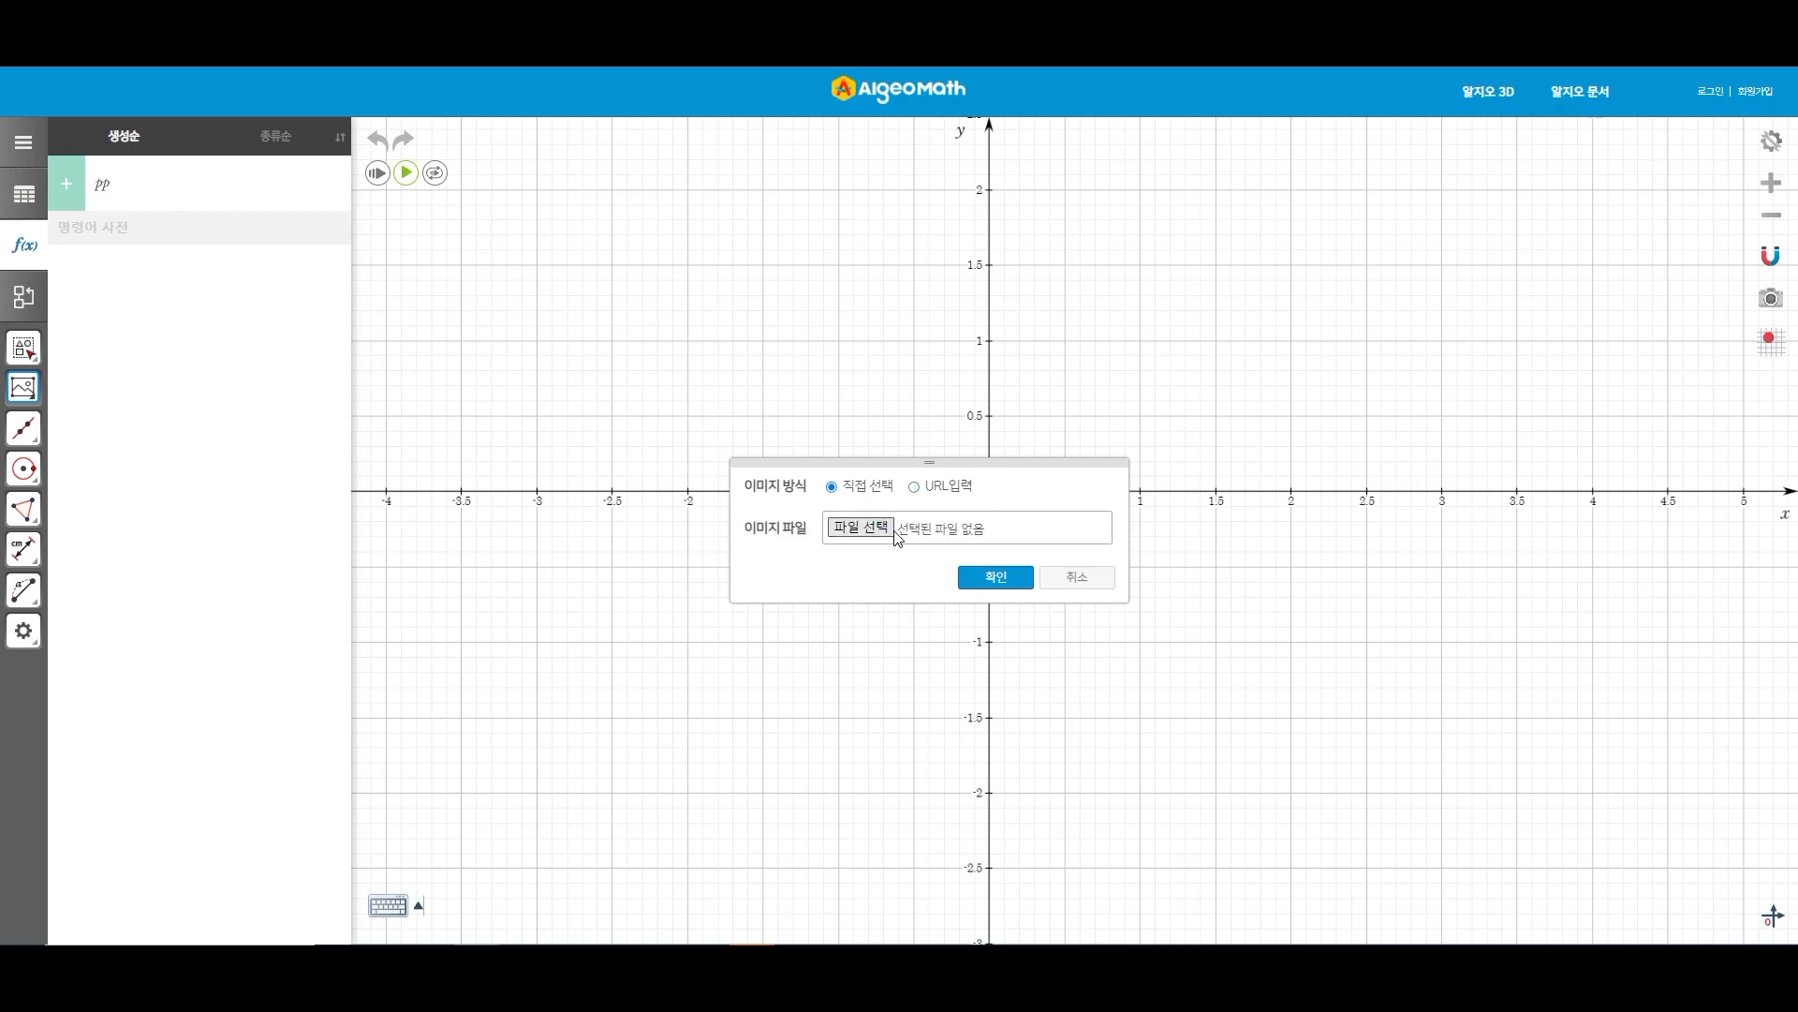
Choose the image file 알지오매스 로고 from the USB drive and insert it on the canvas.
{"action": "left_click", "coordinate": [894, 531]}
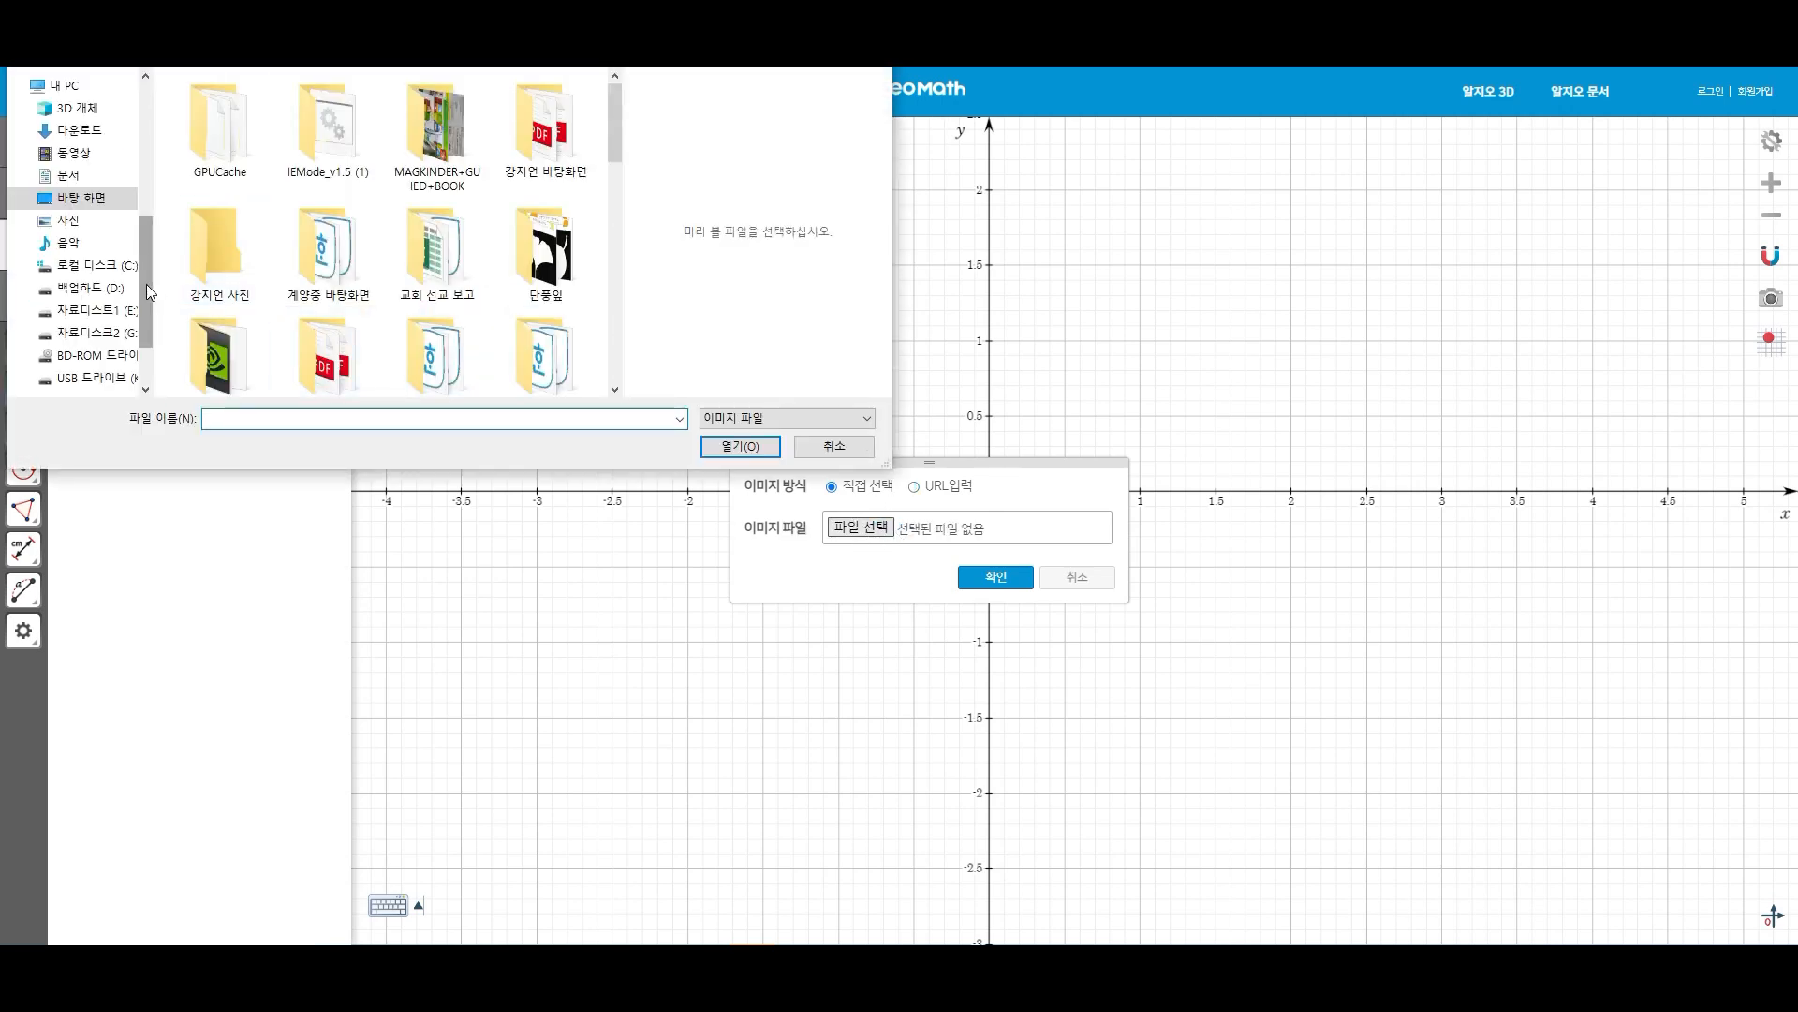
{"action": "left_click_drag", "start_coordinate": [146, 284], "coordinate": [138, 337]}
{"action": "left_click", "coordinate": [91, 281]}
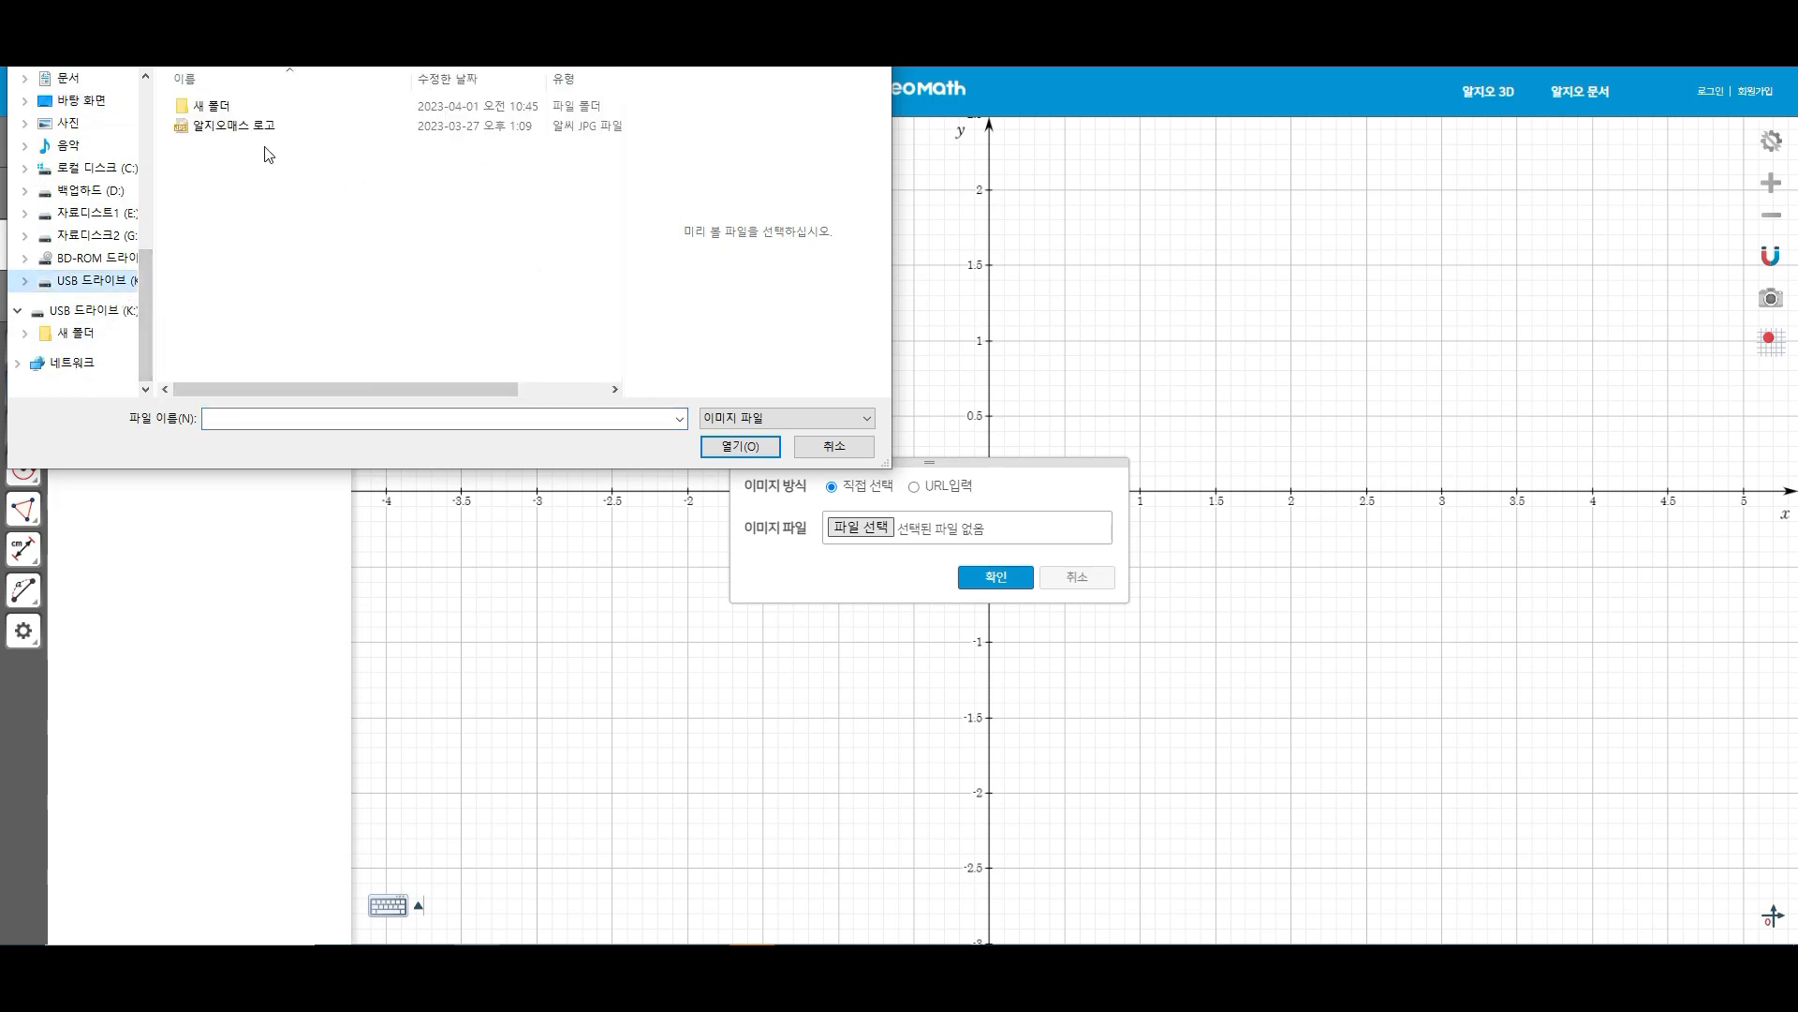
{"action": "left_click", "coordinate": [245, 125]}
{"action": "left_click", "coordinate": [740, 445]}
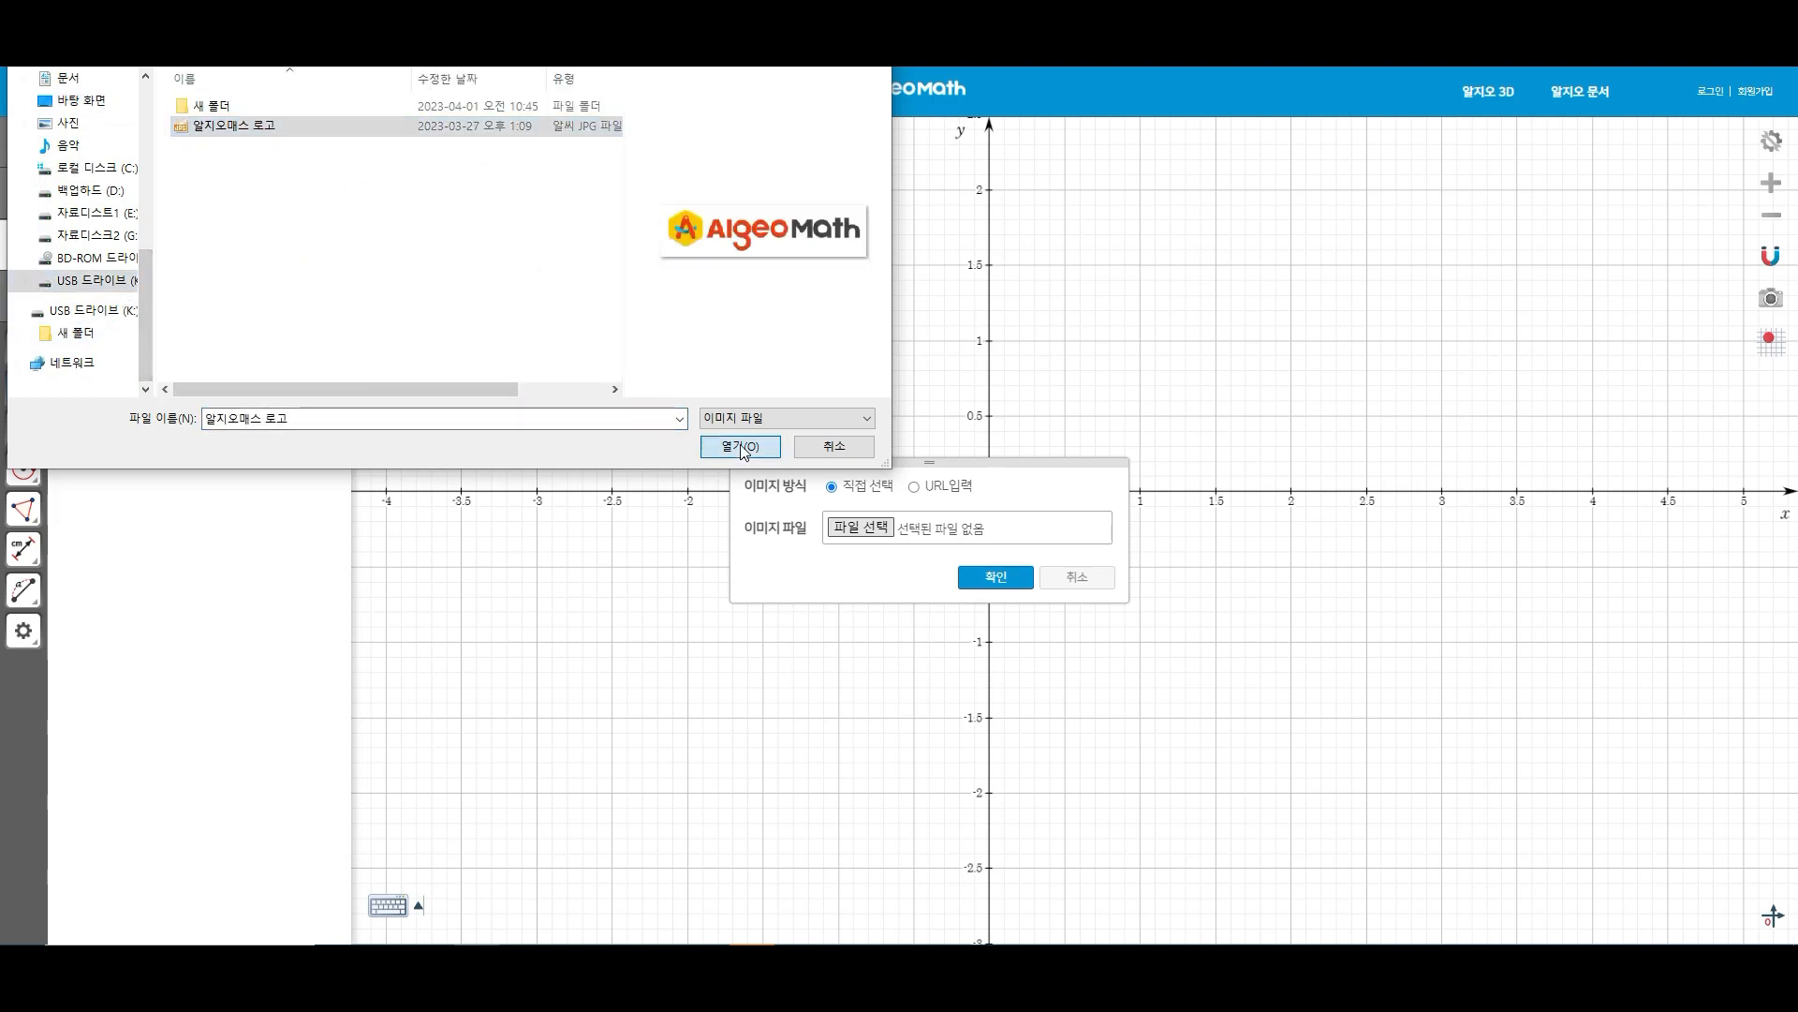
{"action": "left_click", "coordinate": [996, 576]}
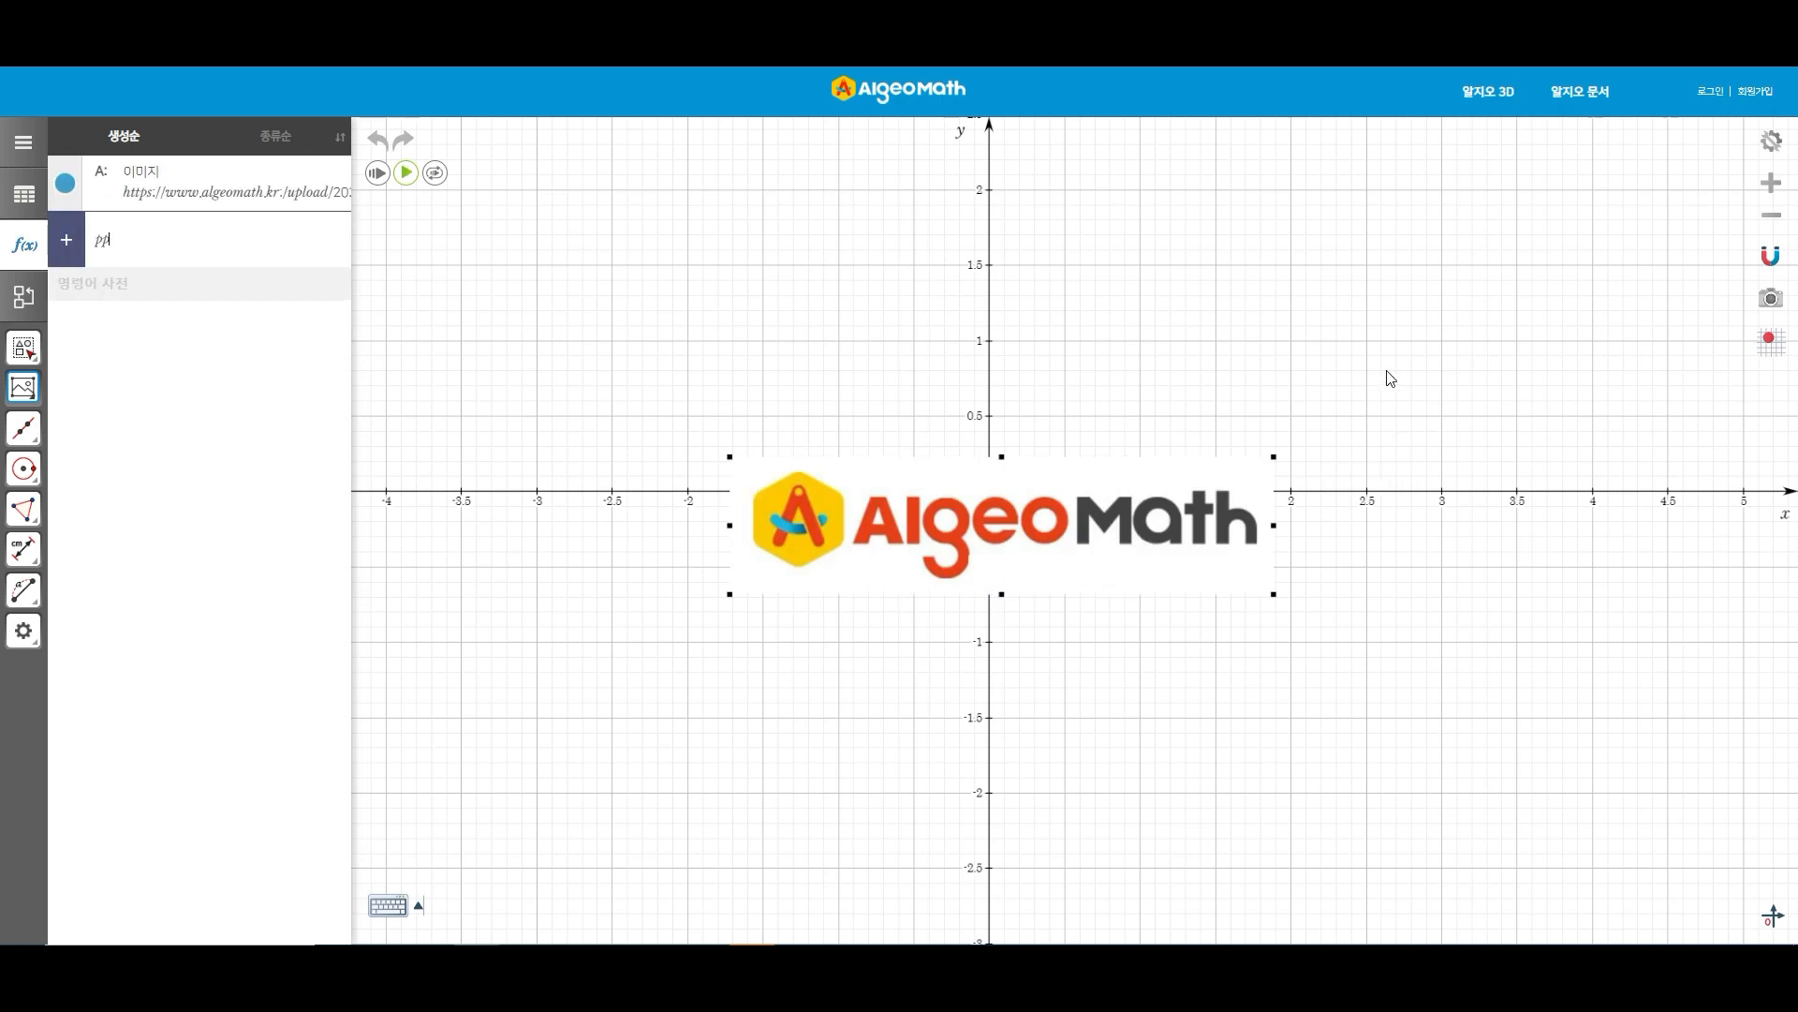
Move the logo image up and to the left, shrink it slightly from its upper-left corner, and move it back near the origin.
{"action": "key", "text": "Escape"}
{"action": "left_click_drag", "start_coordinate": [996, 526], "coordinate": [880, 401]}
{"action": "mouse_move", "coordinate": [614, 335]}
{"action": "left_mouse_down"}
{"action": "mouse_move", "coordinate": [782, 450]}
{"action": "mouse_move", "coordinate": [662, 301]}
{"action": "mouse_move", "coordinate": [632, 349]}
{"action": "left_mouse_up"}
{"action": "left_click_drag", "start_coordinate": [897, 412], "coordinate": [1032, 516]}
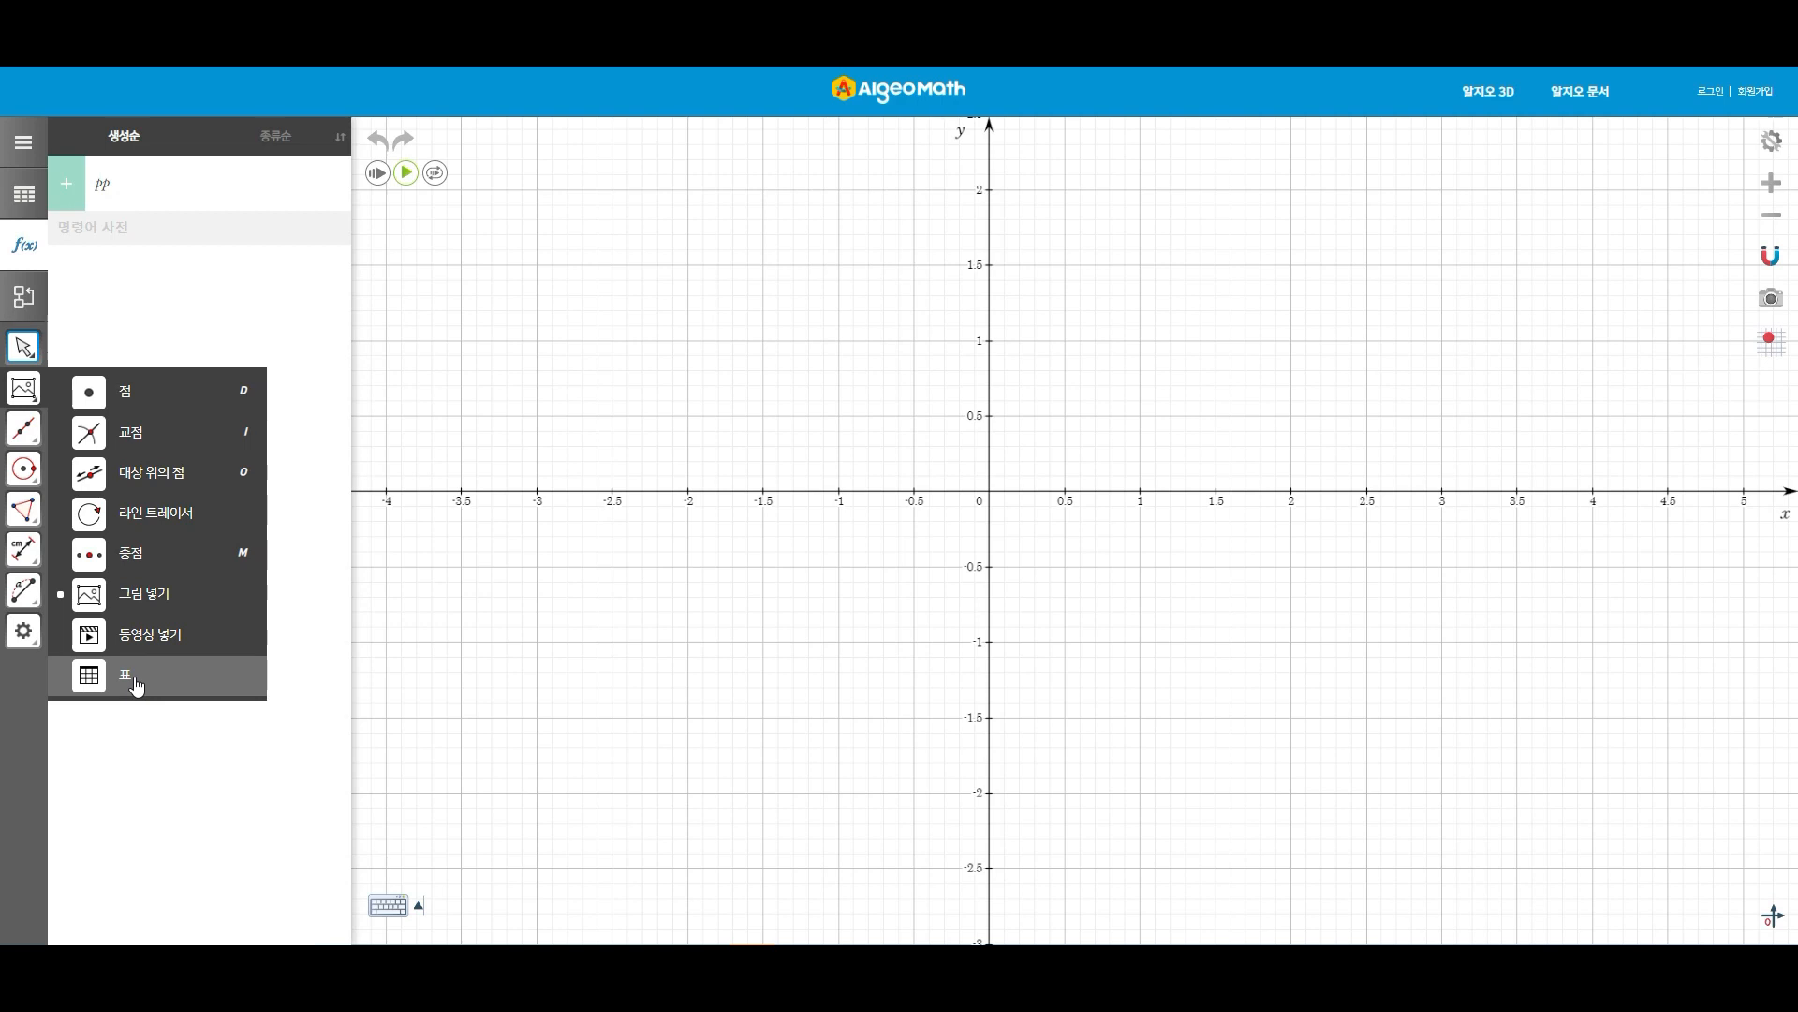
Start a new table positioned slightly above and to the left of the origin on the canvas.
{"action": "mouse_move", "coordinate": [23, 435]}
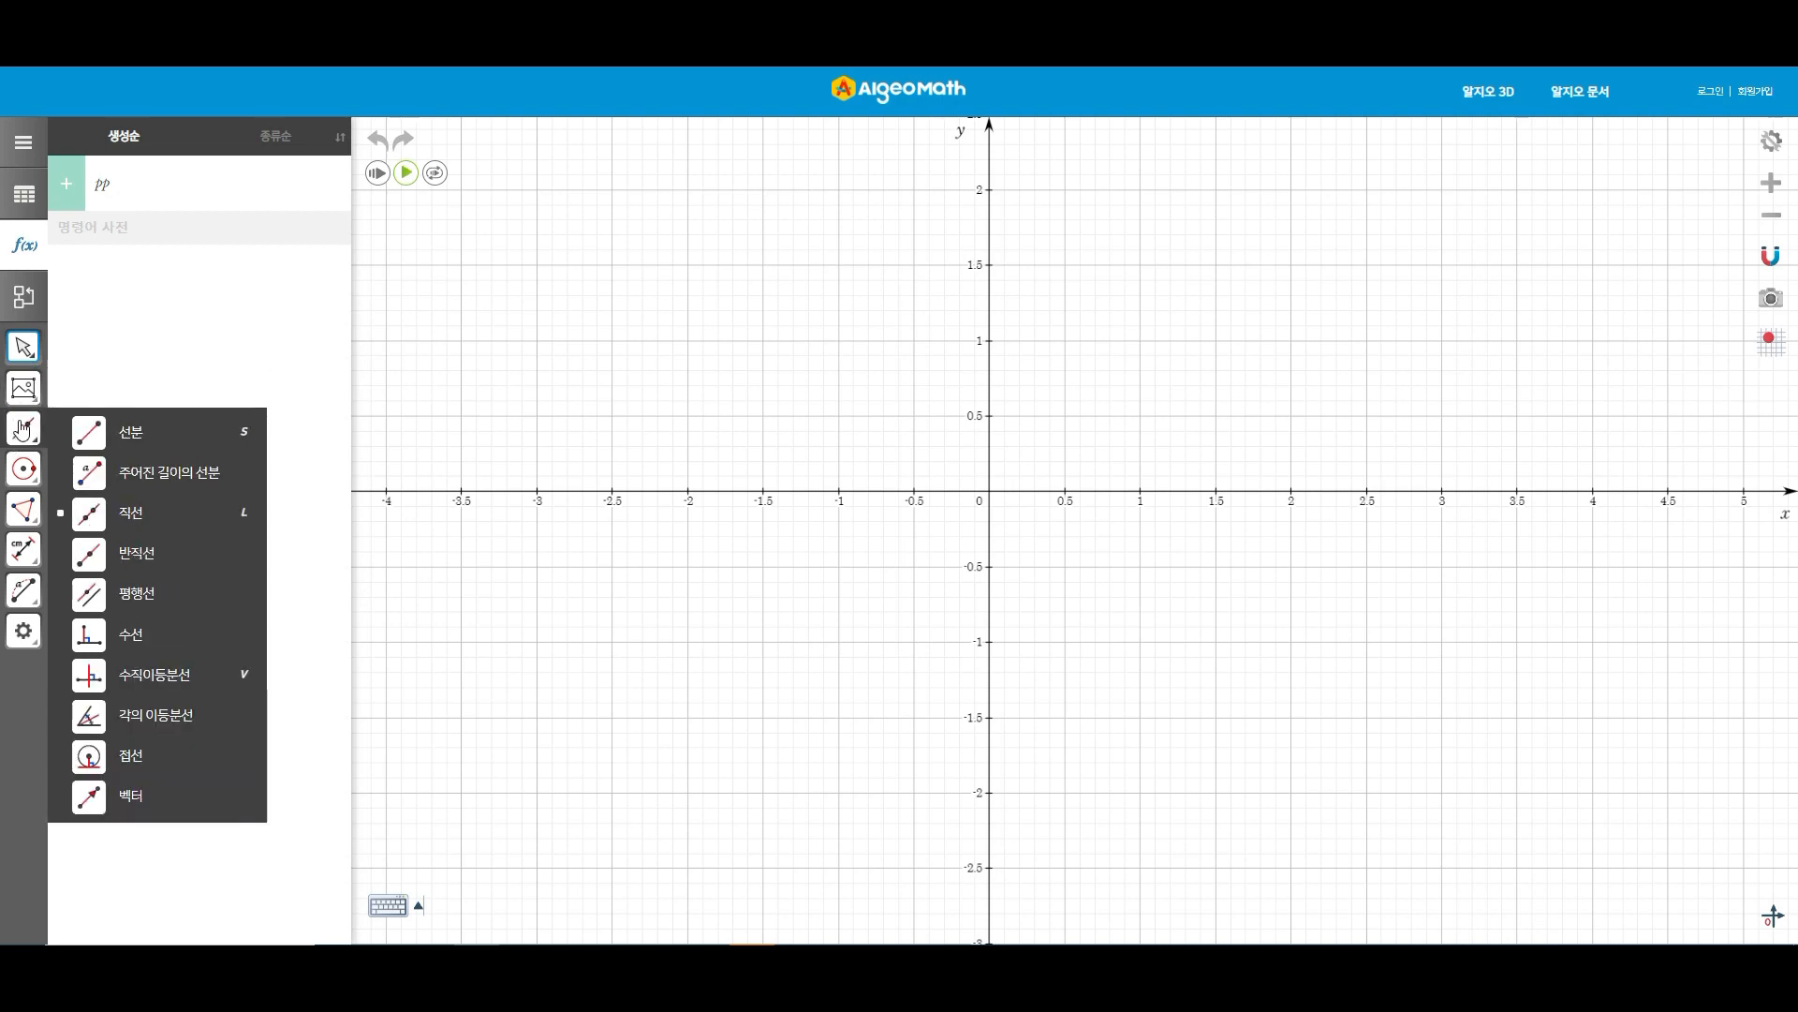
{"action": "mouse_move", "coordinate": [23, 394]}
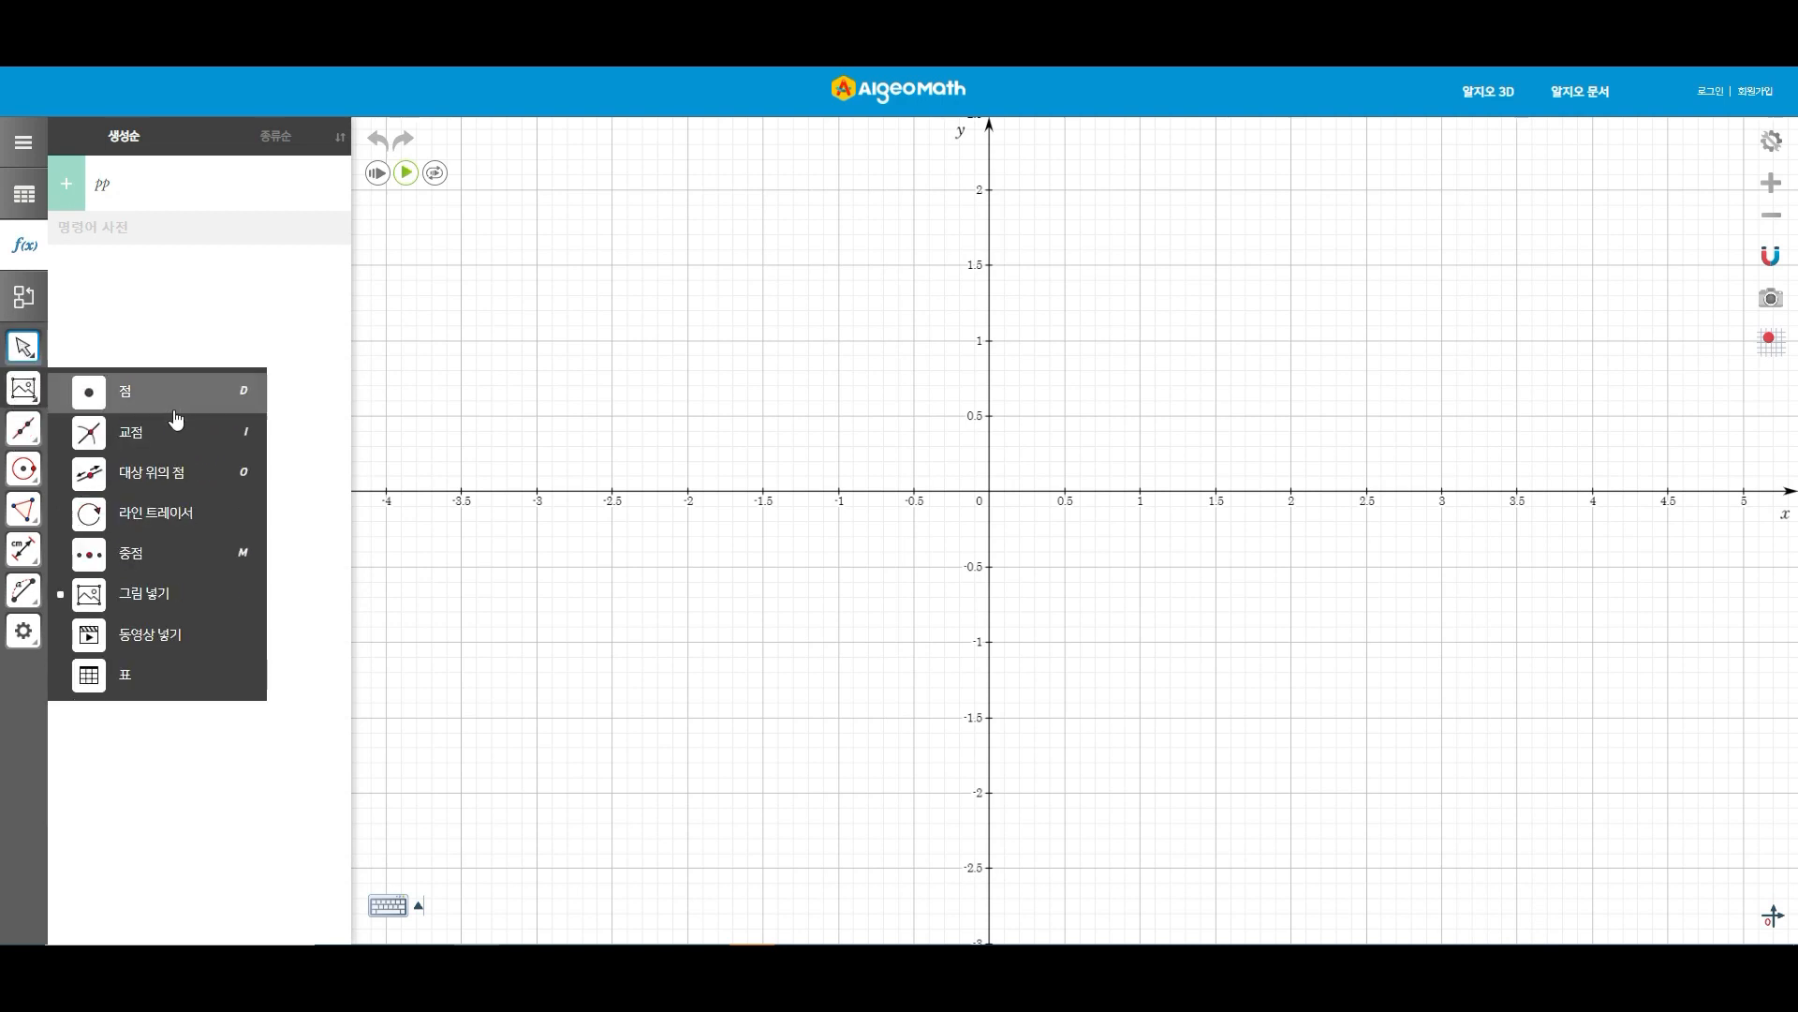
{"action": "left_click", "coordinate": [137, 677]}
{"action": "left_click", "coordinate": [889, 401]}
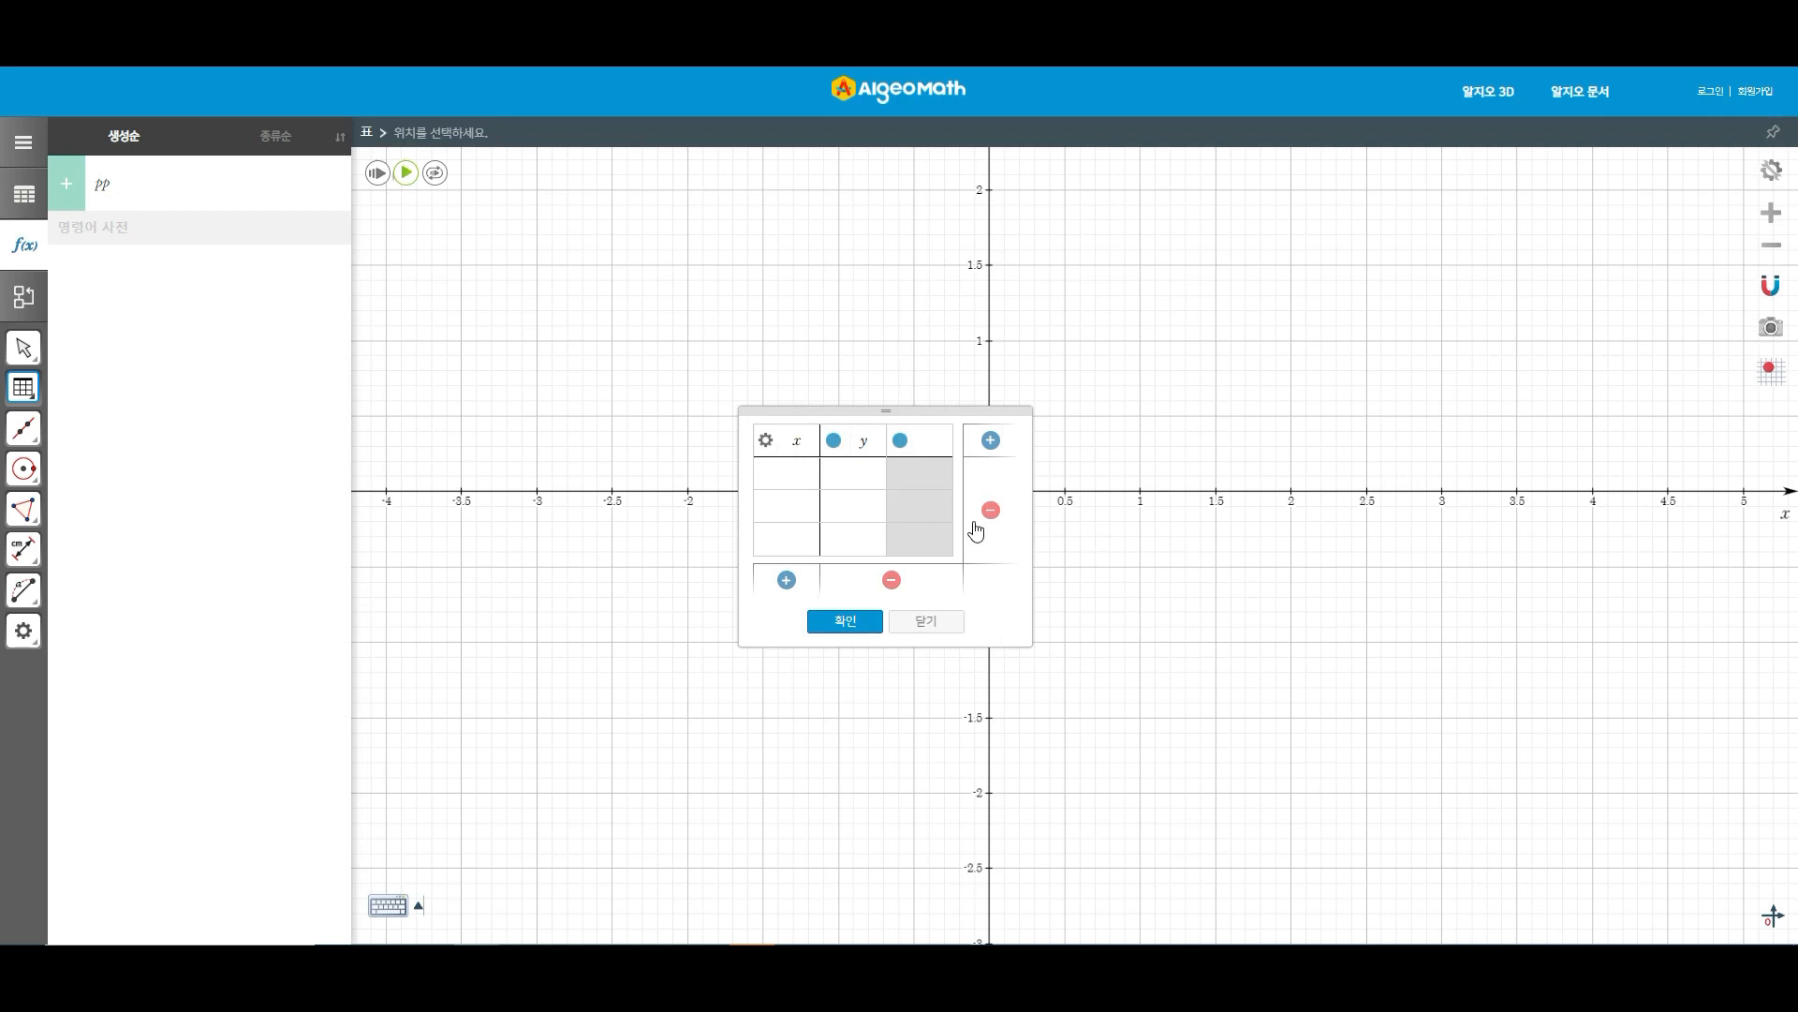
Fill the table's three rows with the x, y pairs (1, 1), (2, 3) and (3, 5).
{"action": "left_click", "coordinate": [786, 477]}
{"action": "type", "text": "1"}
{"action": "left_click", "coordinate": [862, 470]}
{"action": "type", "text": "1"}
{"action": "key", "text": "Return"}
{"action": "type", "text": "2"}
{"action": "left_click", "coordinate": [863, 506]}
{"action": "type", "text": "3"}
{"action": "left_click", "coordinate": [818, 542]}
{"action": "type", "text": "3"}
{"action": "left_click", "coordinate": [854, 539]}
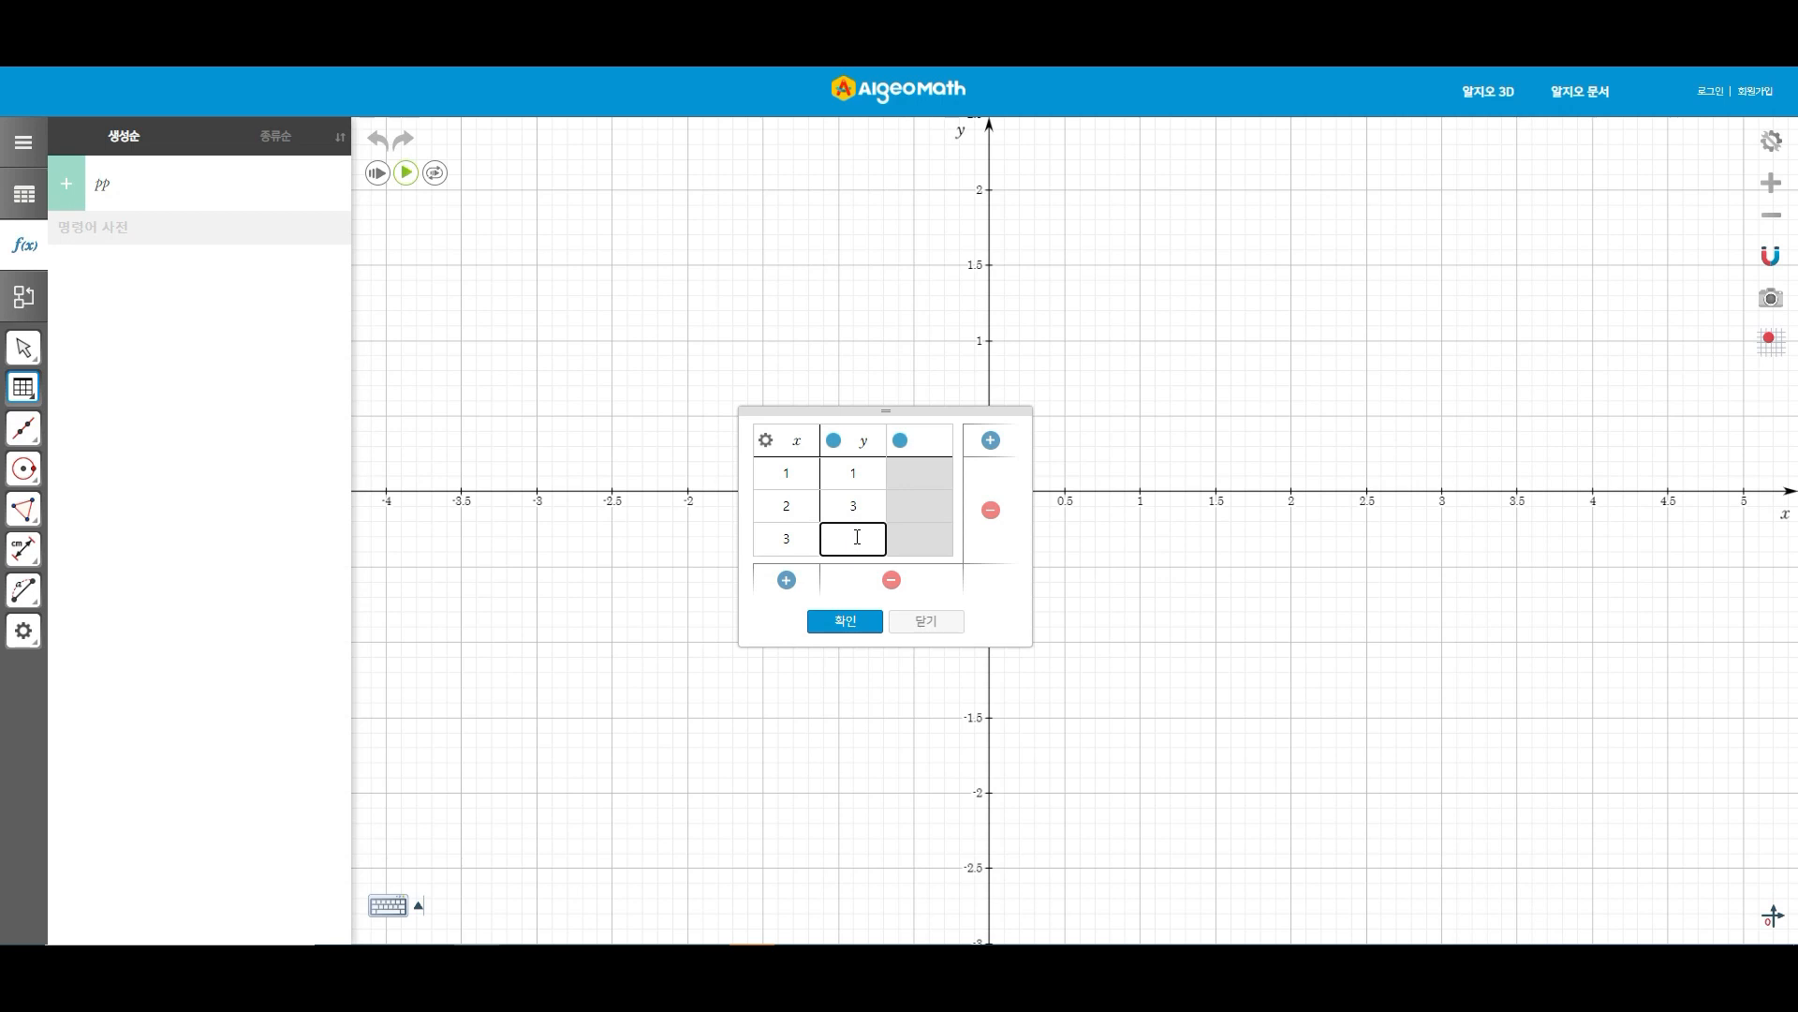
{"action": "type", "text": "5"}
Extend the table with two more rows holding (4, 7) and (5, 9), and confirm it.
{"action": "left_click", "coordinate": [787, 581]}
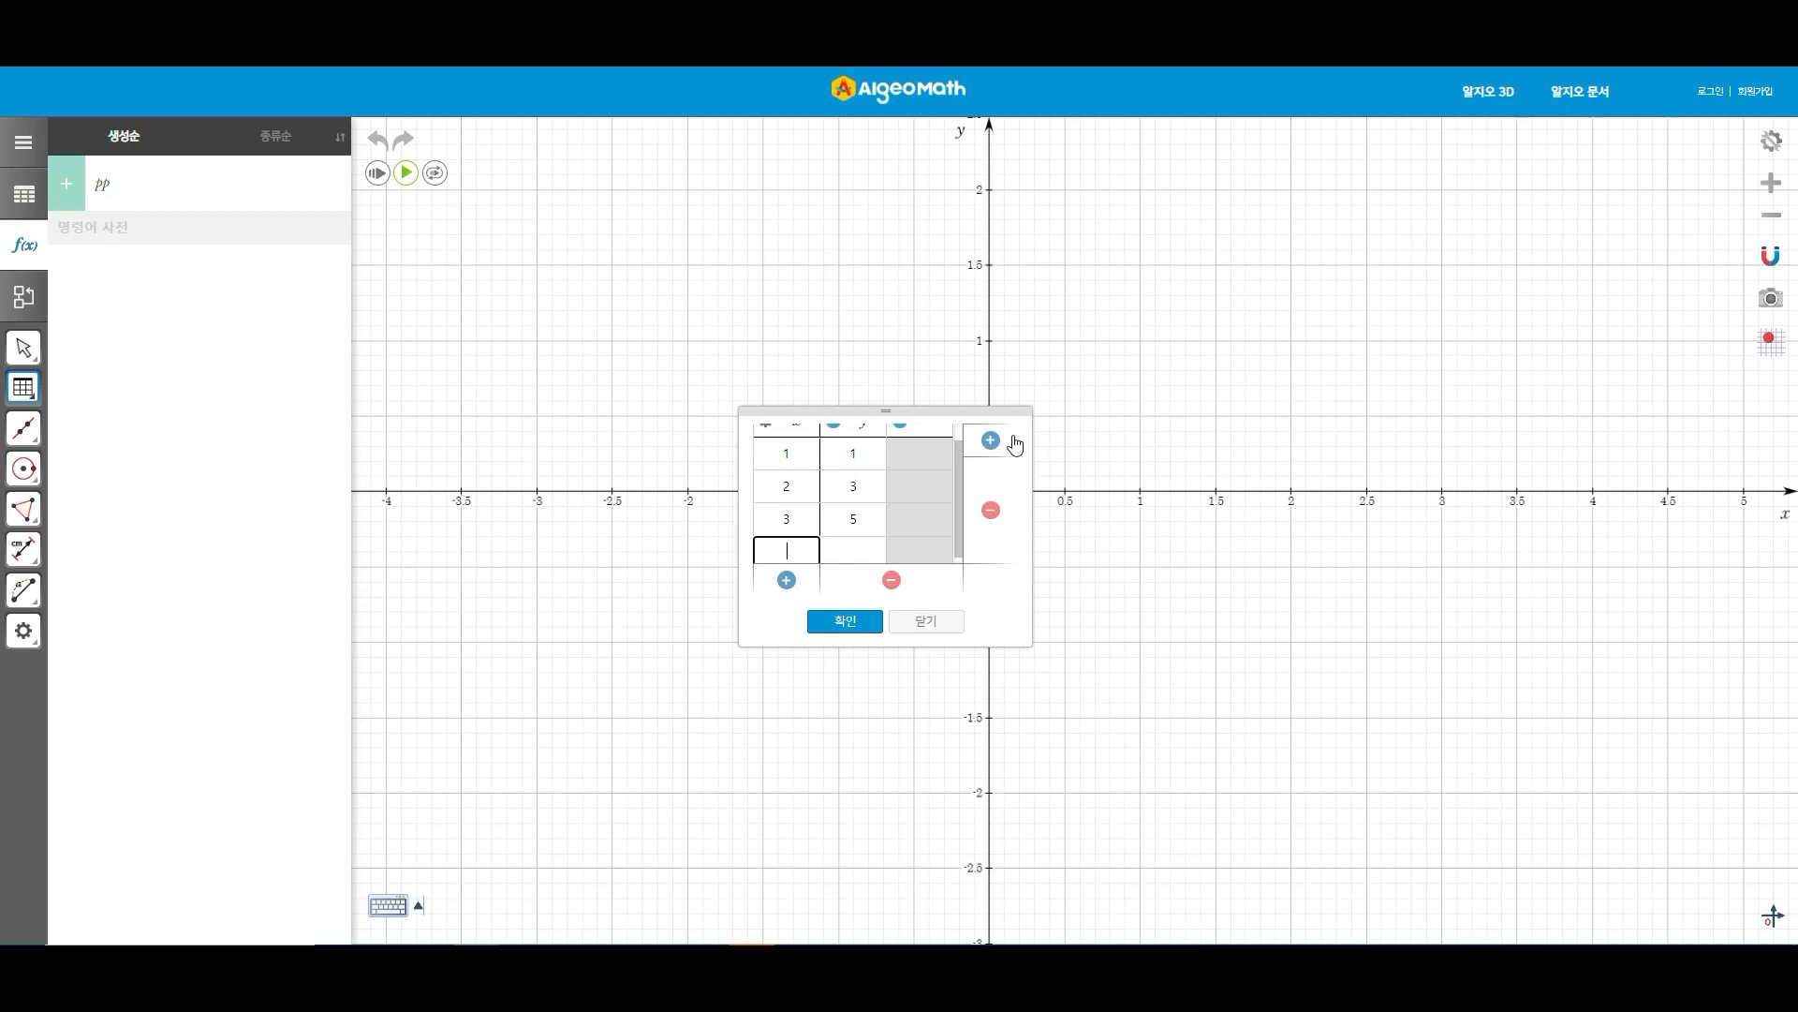
{"action": "scroll", "coordinate": [857, 457], "scroll_direction": "up", "scroll_amount": 1}
{"action": "scroll", "coordinate": [843, 506], "scroll_direction": "down", "scroll_amount": 1}
{"action": "type", "text": "4"}
{"action": "left_click", "coordinate": [844, 546]}
{"action": "type", "text": "7"}
{"action": "left_click", "coordinate": [786, 579]}
{"action": "type", "text": "5"}
{"action": "left_click", "coordinate": [860, 551]}
{"action": "type", "text": "9"}
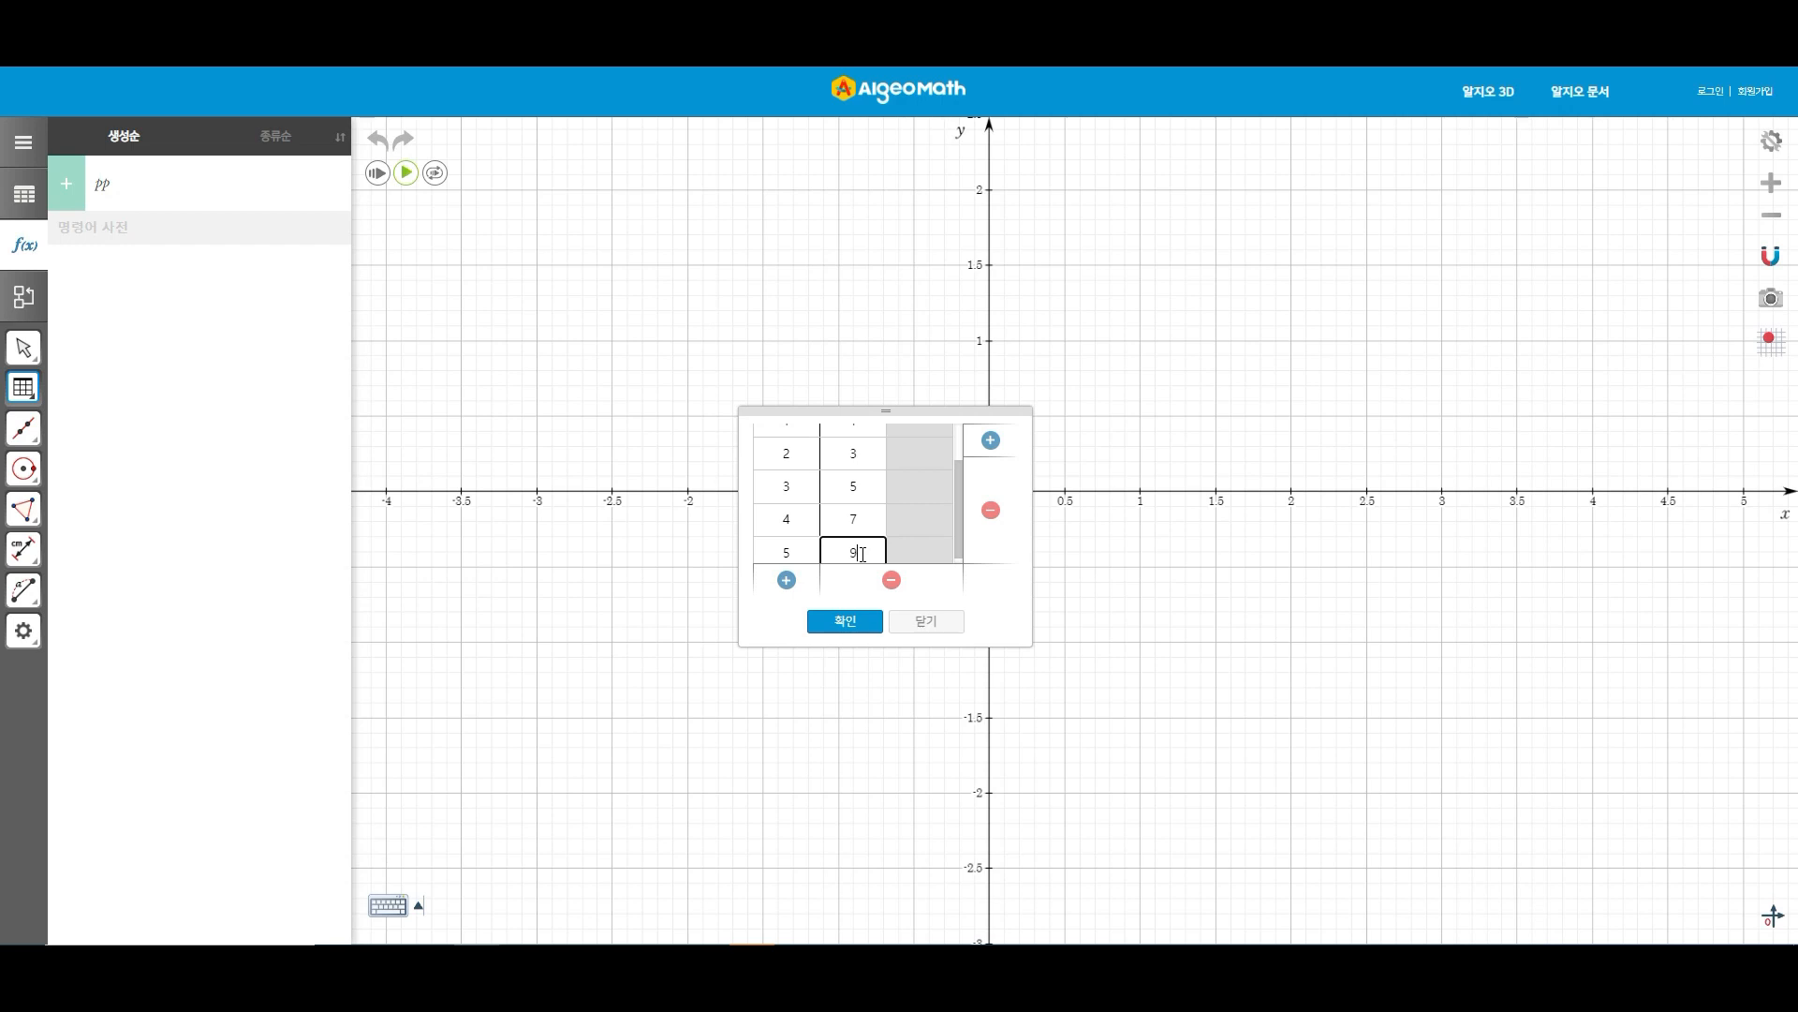
{"action": "left_click", "coordinate": [842, 621]}
Bring all five points plotted from the table into view on the coordinate plane.
{"action": "scroll", "coordinate": [1218, 440], "scroll_direction": "down", "scroll_amount": 4}
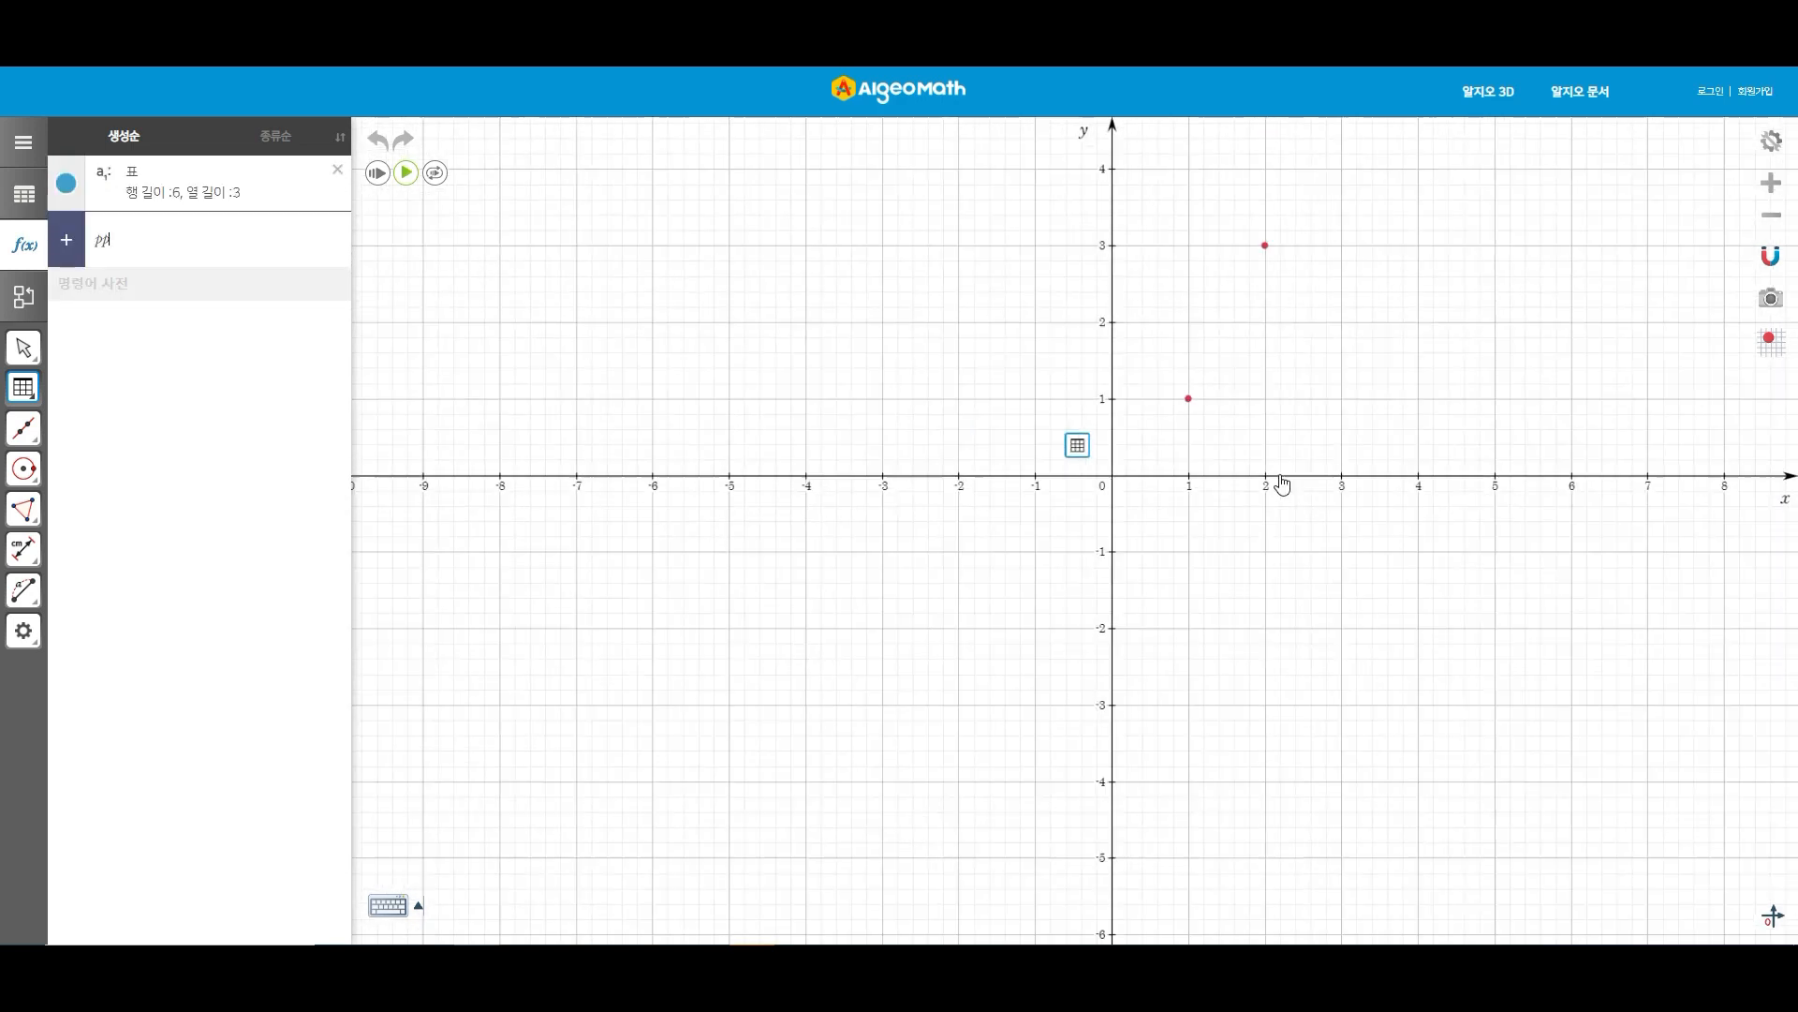
{"action": "scroll", "coordinate": [1282, 477], "scroll_direction": "down", "scroll_amount": 3}
{"action": "left_click", "coordinate": [1496, 342]}
{"action": "key", "text": "Escape"}
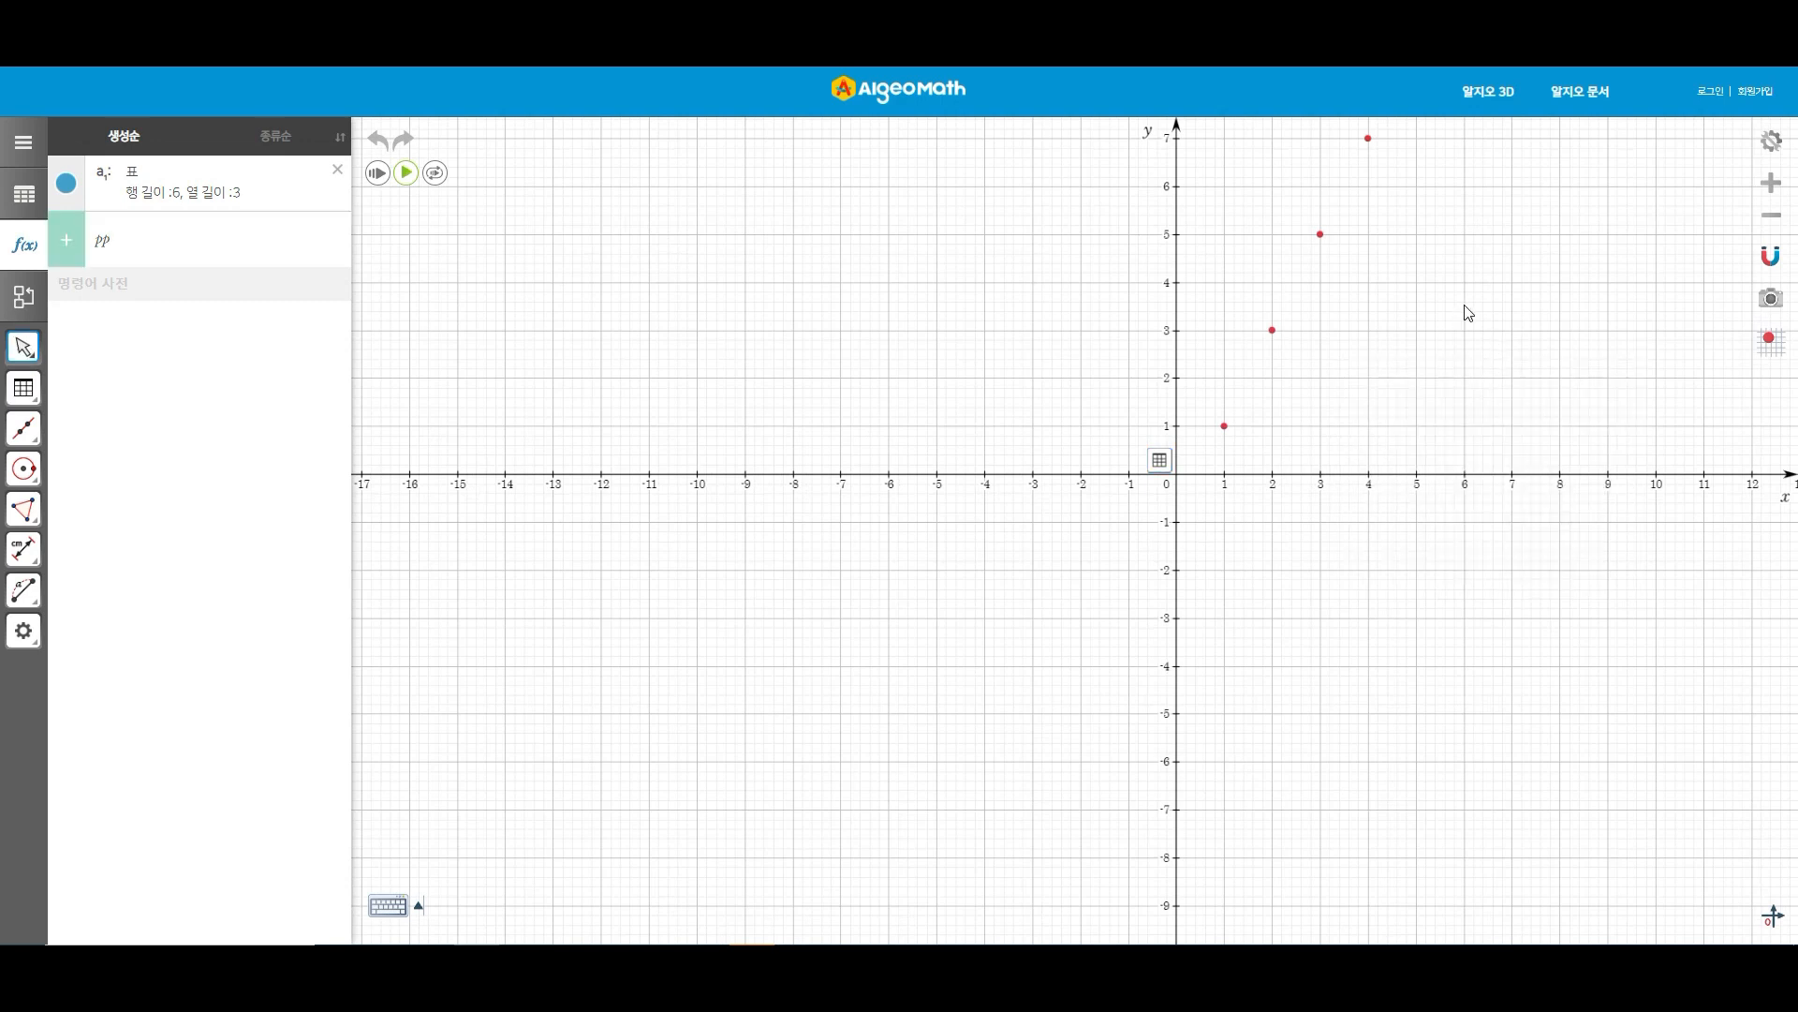
{"action": "left_click_drag", "start_coordinate": [1468, 312], "coordinate": [1216, 549]}
{"action": "scroll", "coordinate": [1222, 543], "scroll_direction": "down", "scroll_amount": 1}
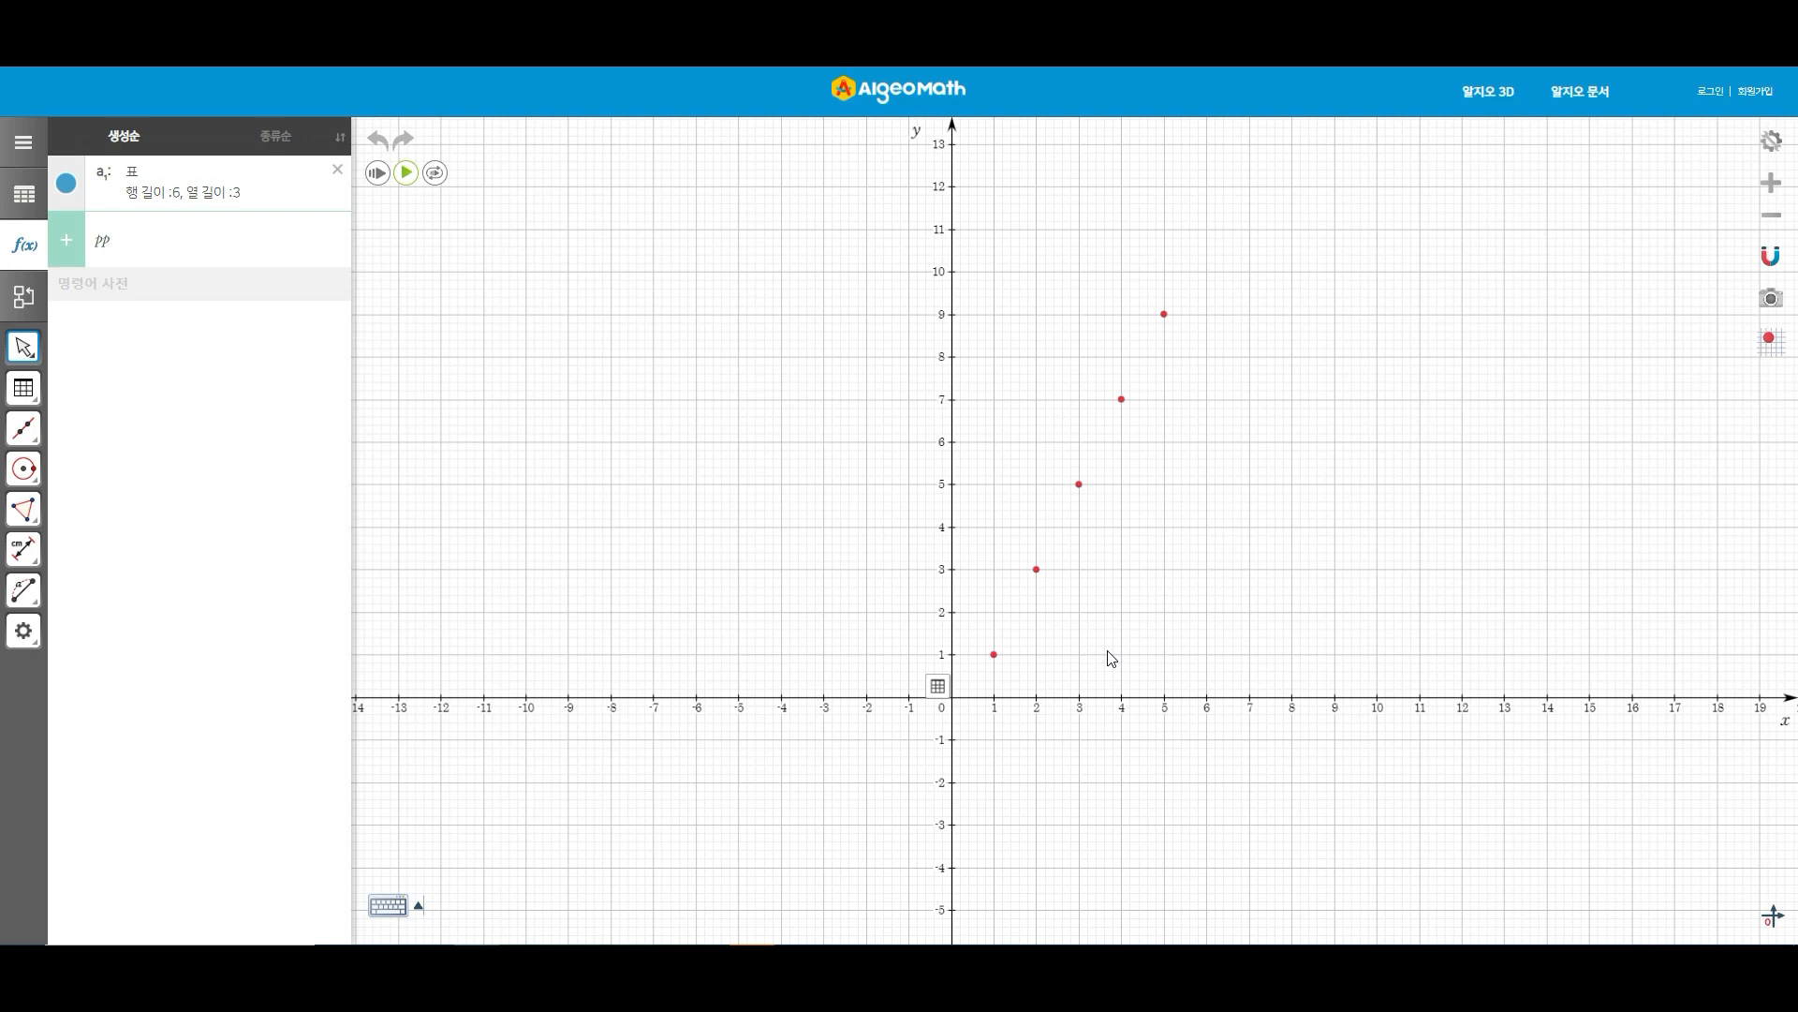
Show the spreadsheet view beside the coordinate plane.
{"action": "left_click", "coordinate": [23, 388]}
{"action": "left_click", "coordinate": [26, 195]}
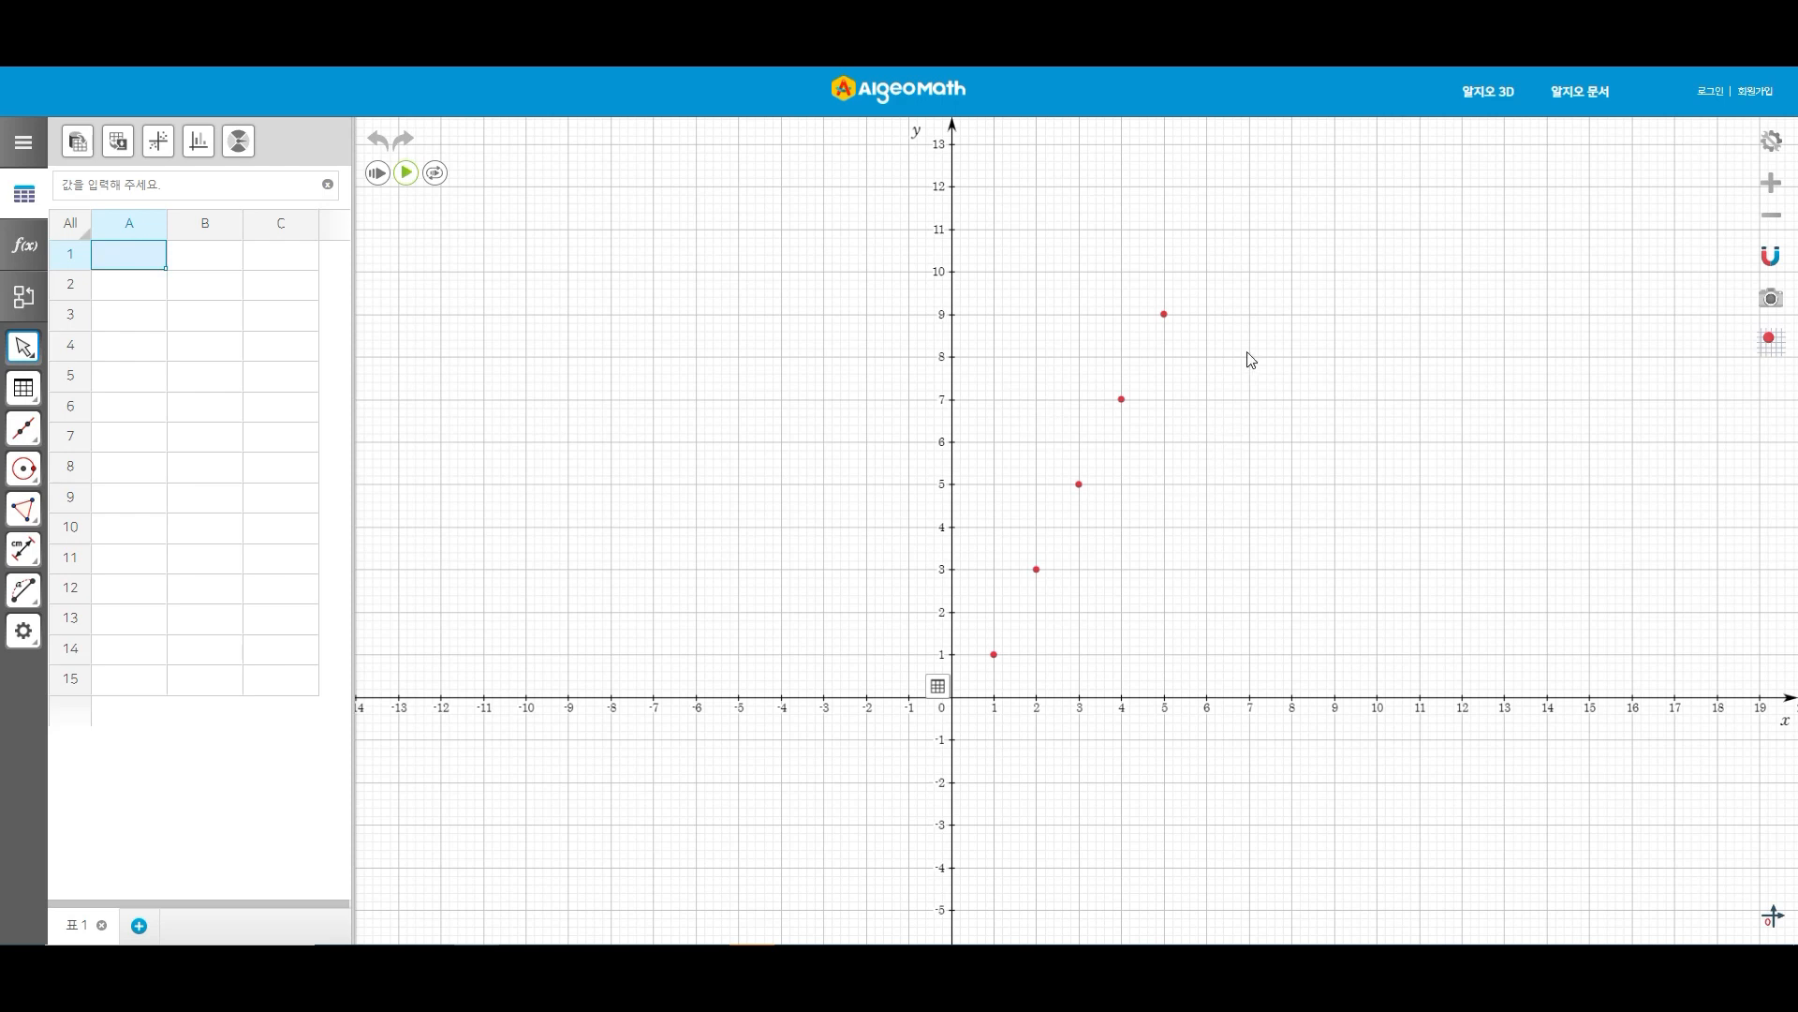
{"action": "mouse_move", "coordinate": [1, 365]}
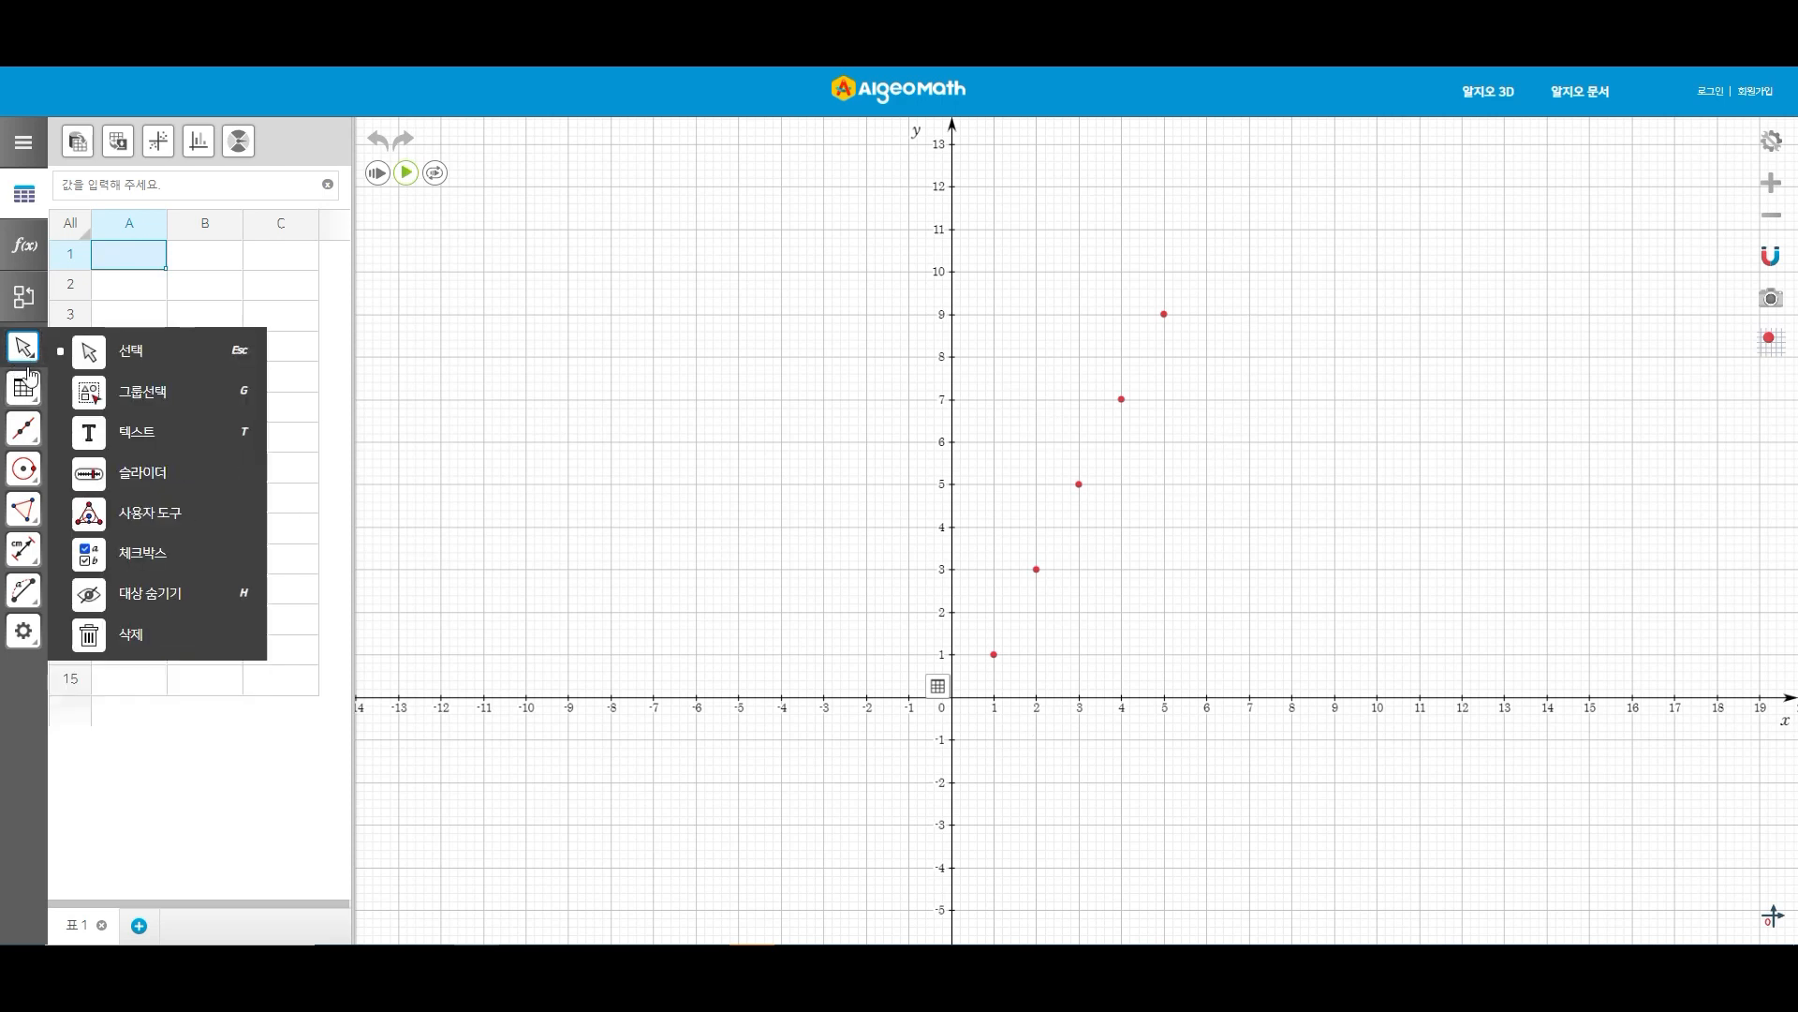